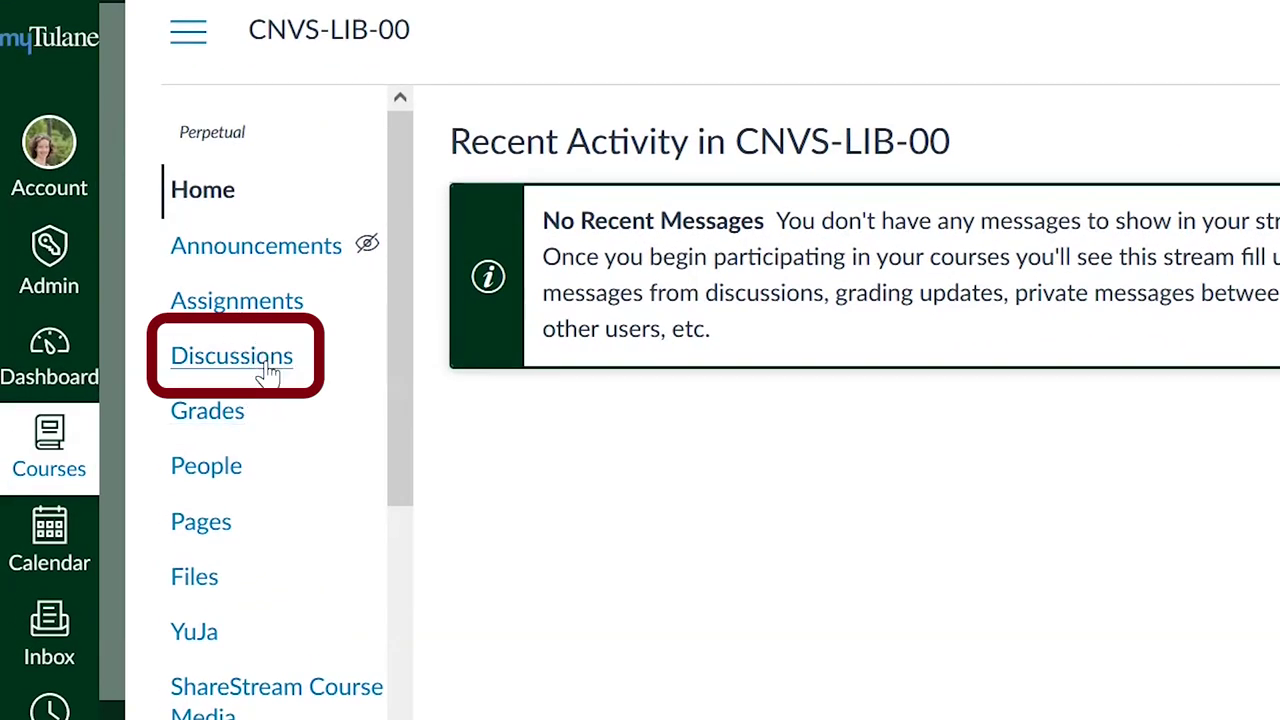
Step: Open the Discussions page of the CNVS-LIB-00 course
click(268, 372)
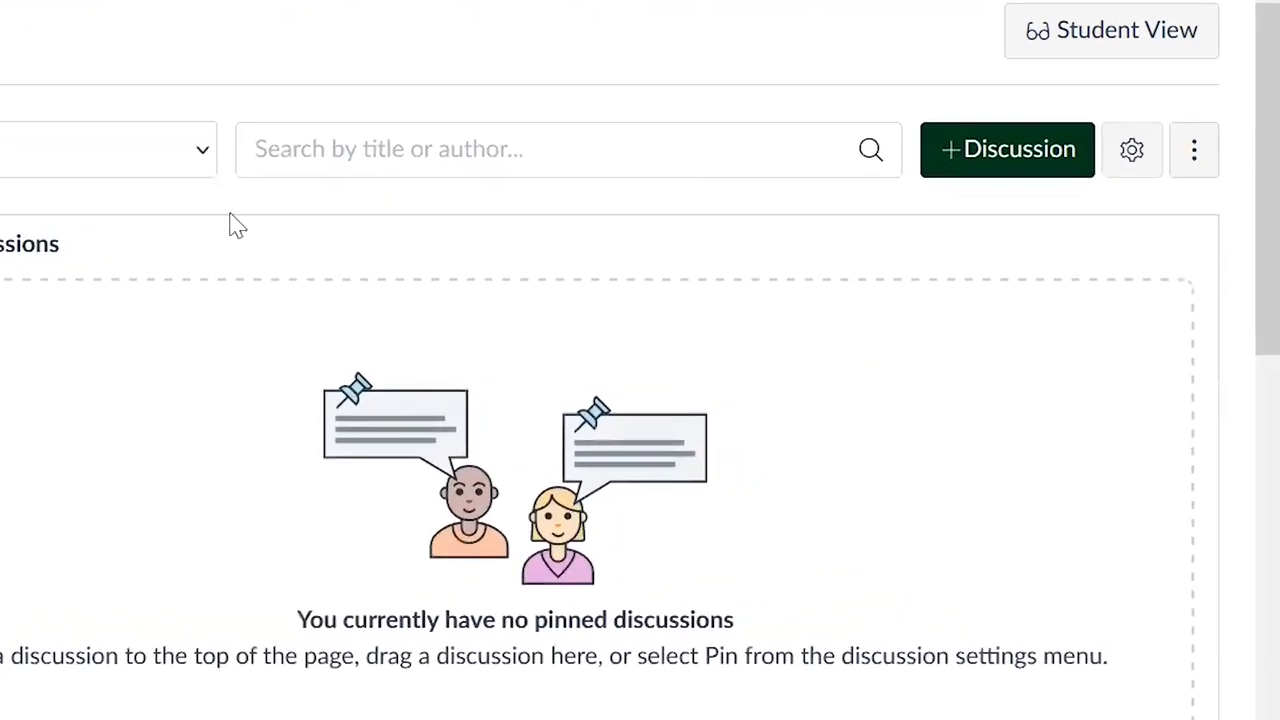
Step: Create a new discussion titled 'New Orleans 1921 Scenes'
click(998, 170)
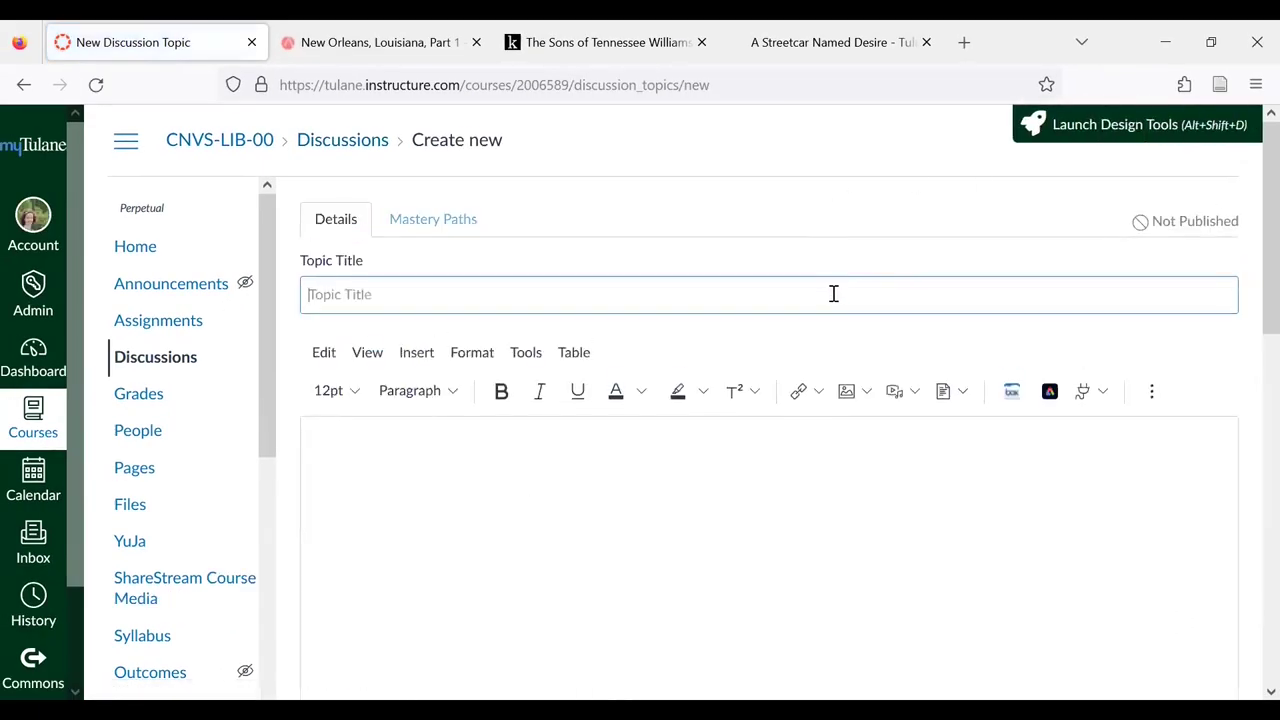
click(833, 293)
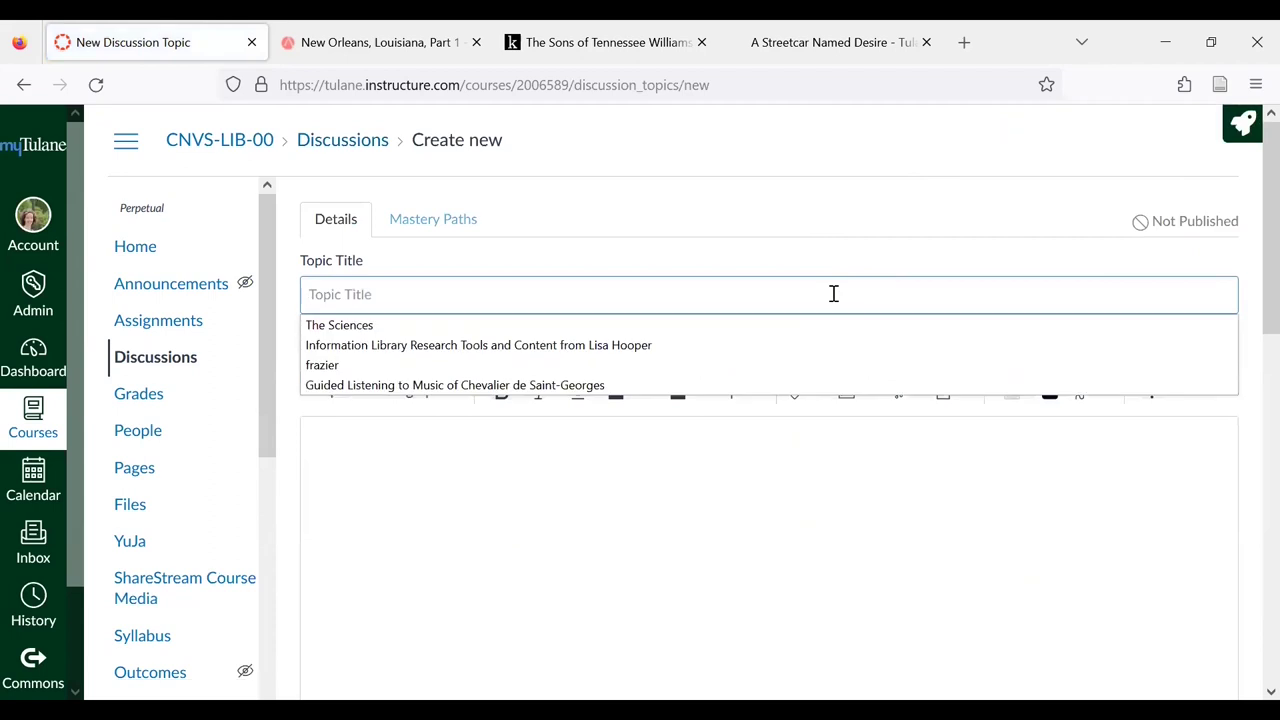
text(New Orleans 1921 Scenes)
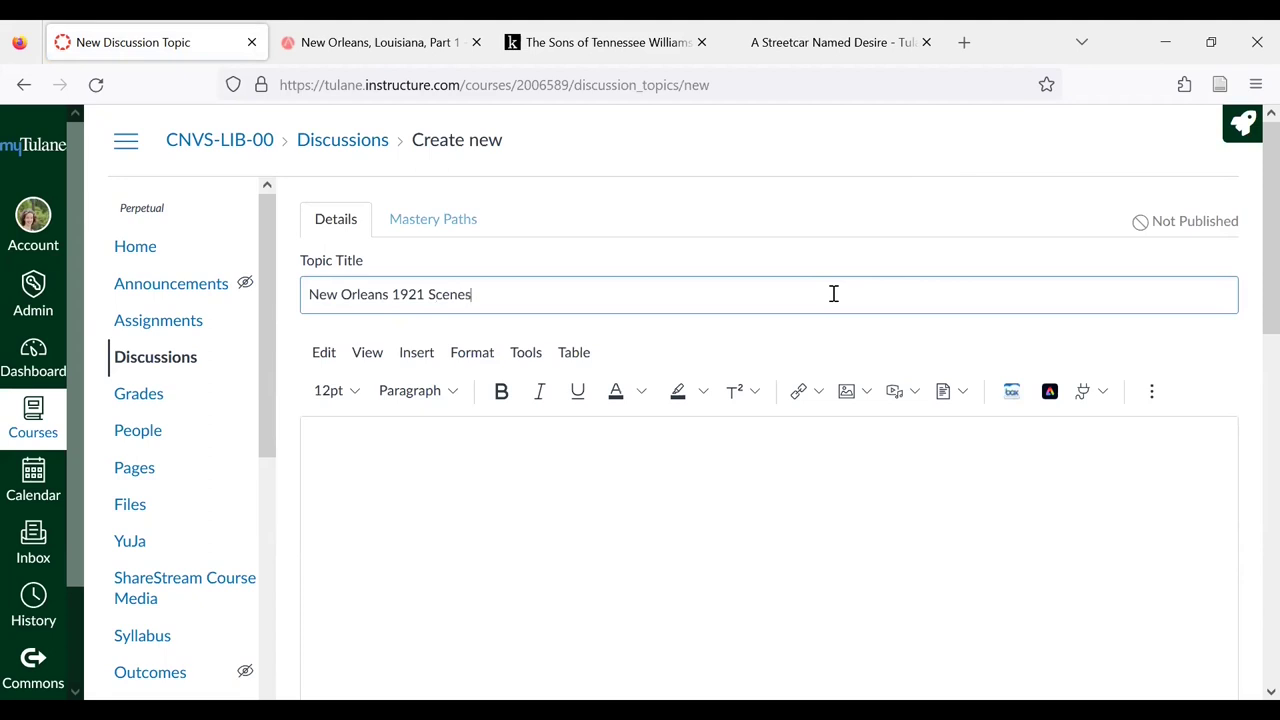
scroll(403, 329, down, 3)
Step: Write the prompt asking students to compare what they see in 1921 and 2023 New Orleans in the two videos
click(404, 322)
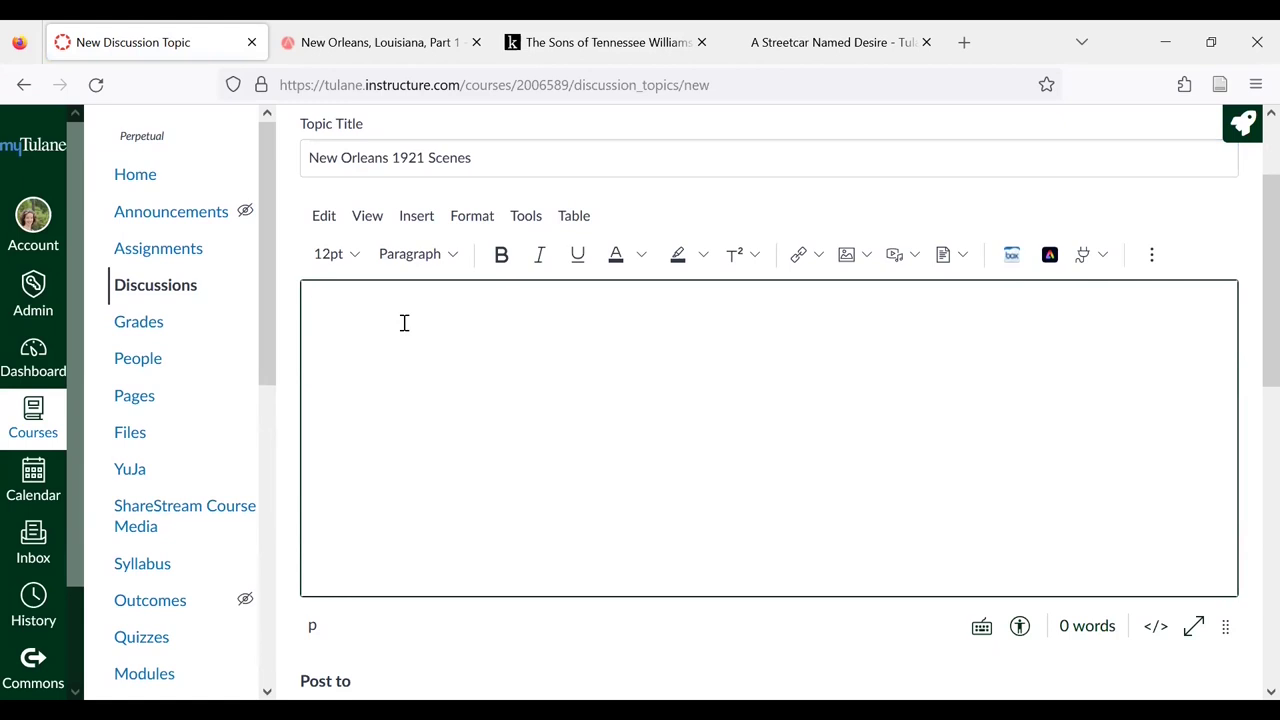
text(Watch the two videos nd th)
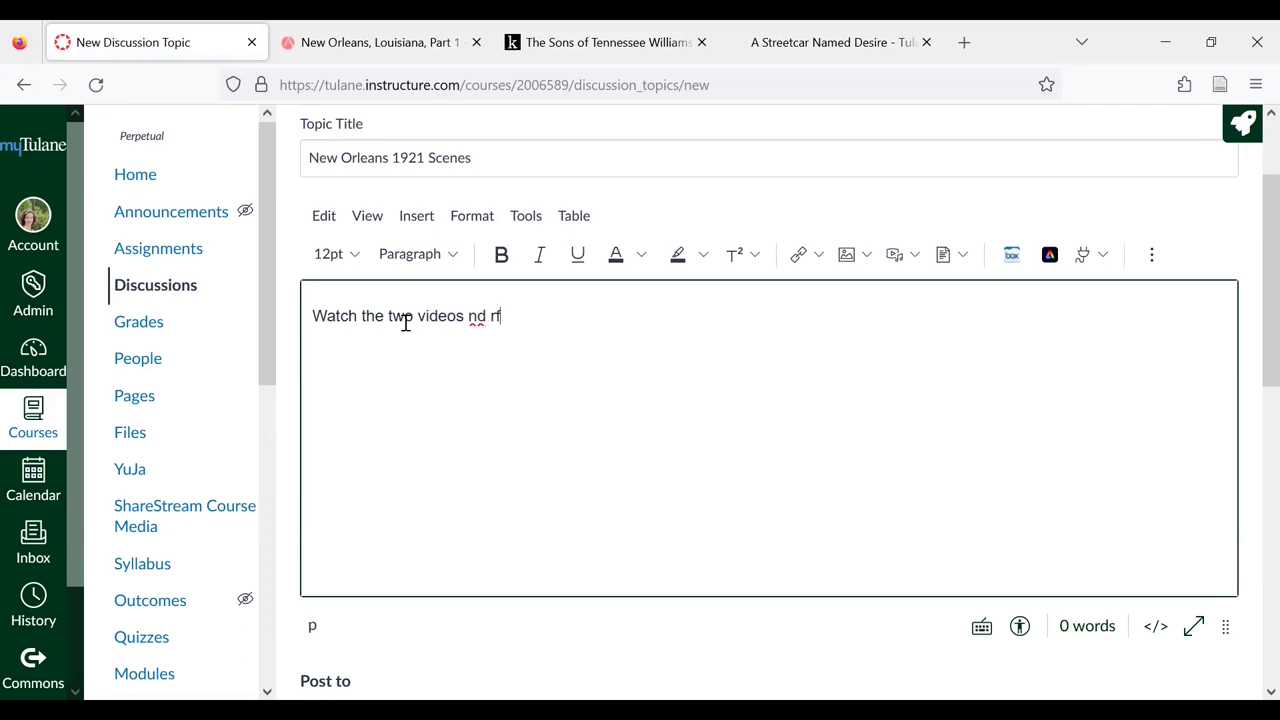
key(BackSpace)
key(BackSpace)
key(BackSpace)
key(BackSpace)
key(BackSpace)
text(and reflect on simila)
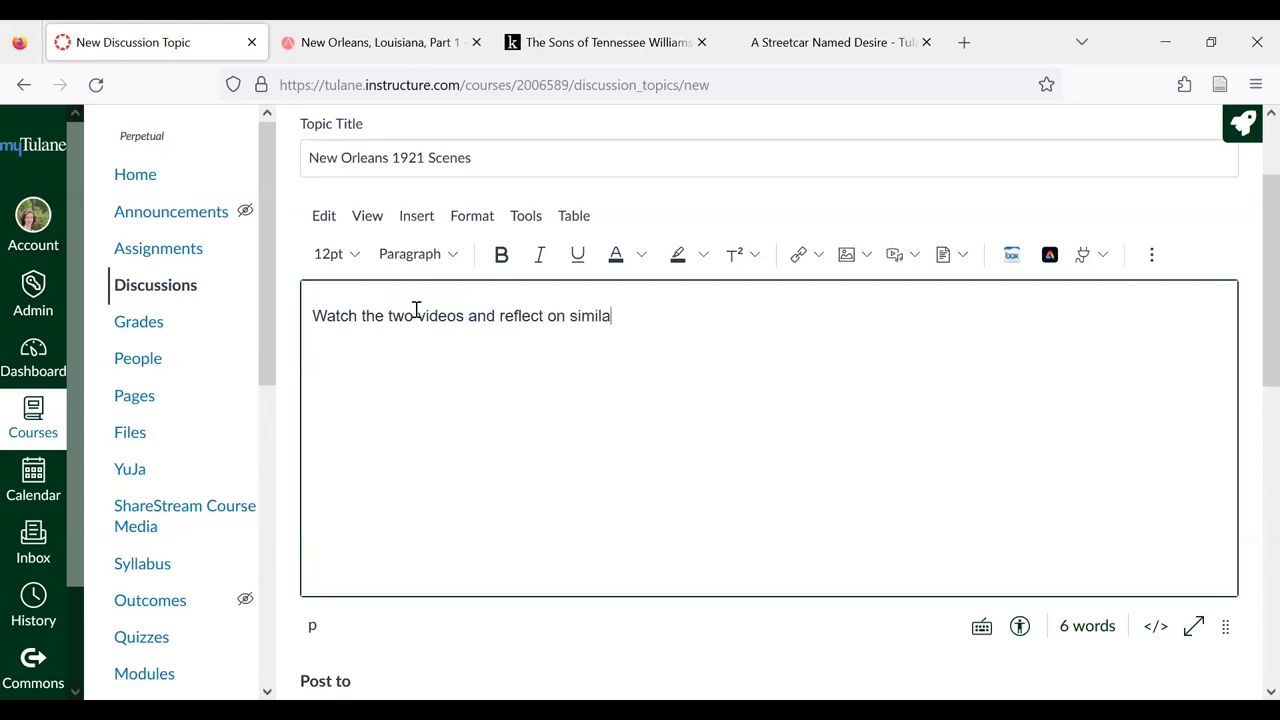
text(rities and)
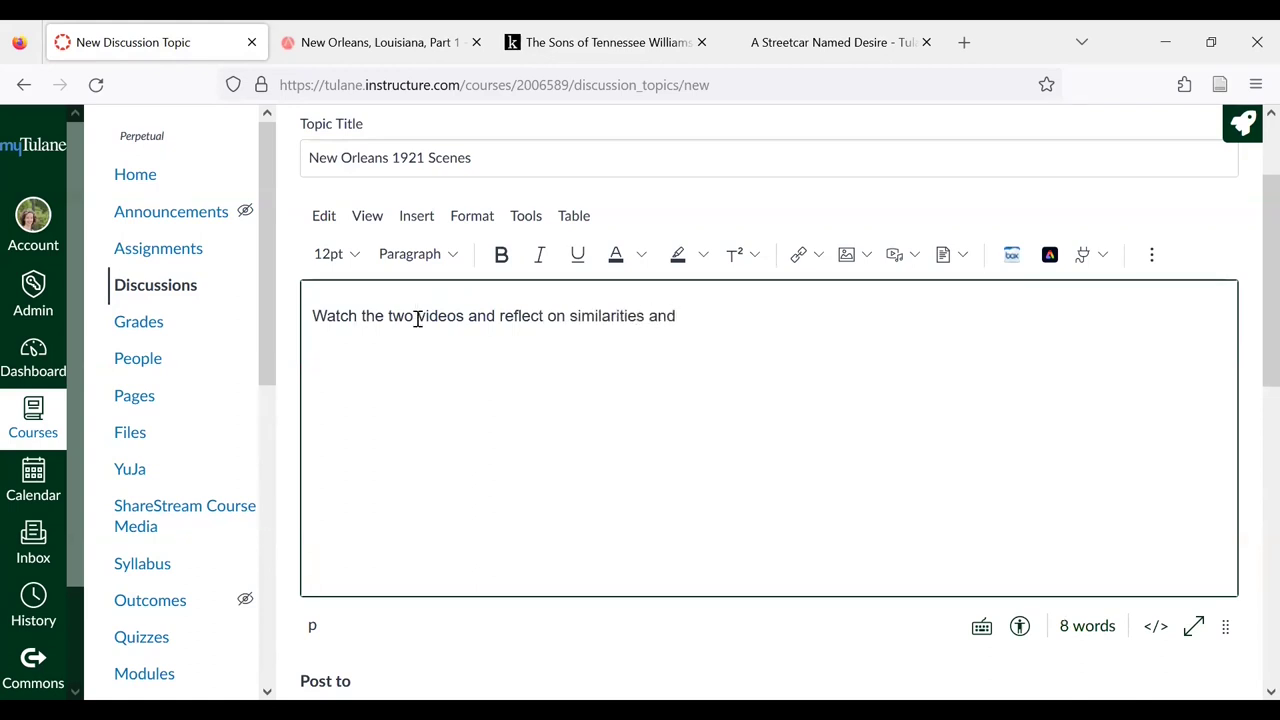
text( id)
key(BackSpace)
key(BackSpace)
text(differences between)
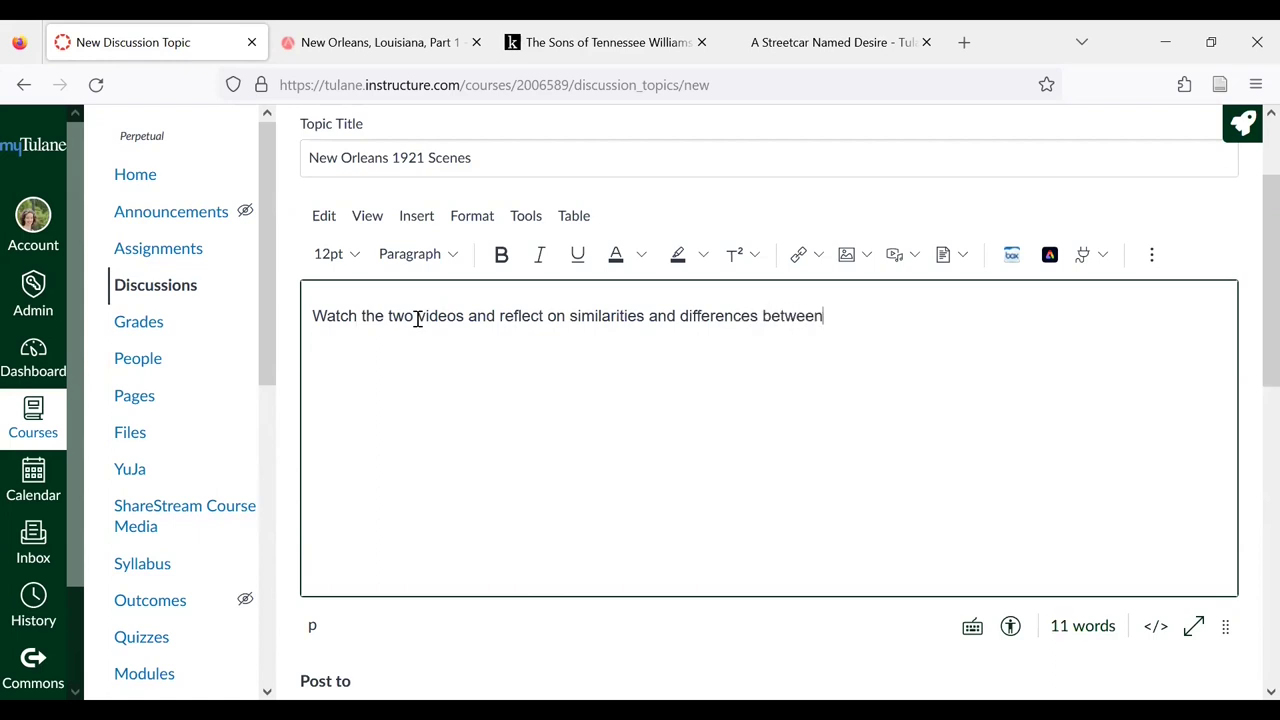
text( what you see in 1921 and 2023 New Orleans.)
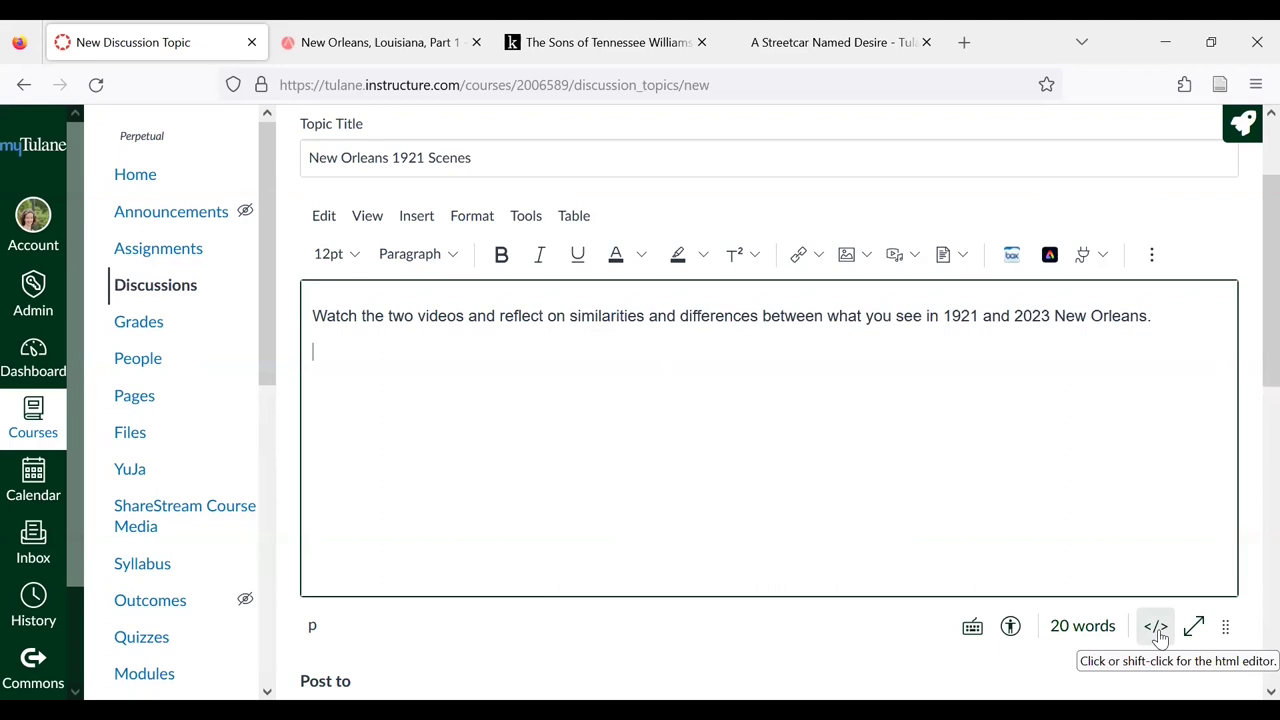
Step: Show the discussion body as HTML source and add a blank line after the prompt
click(1156, 627)
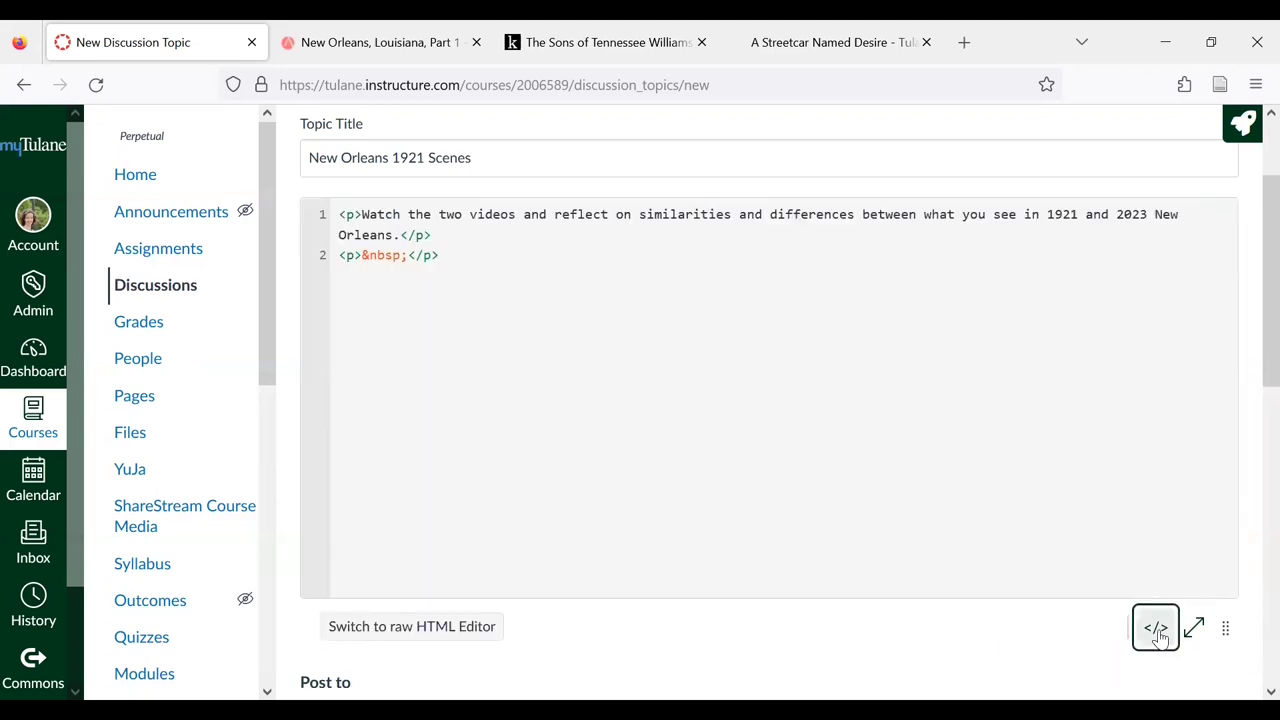
click(502, 297)
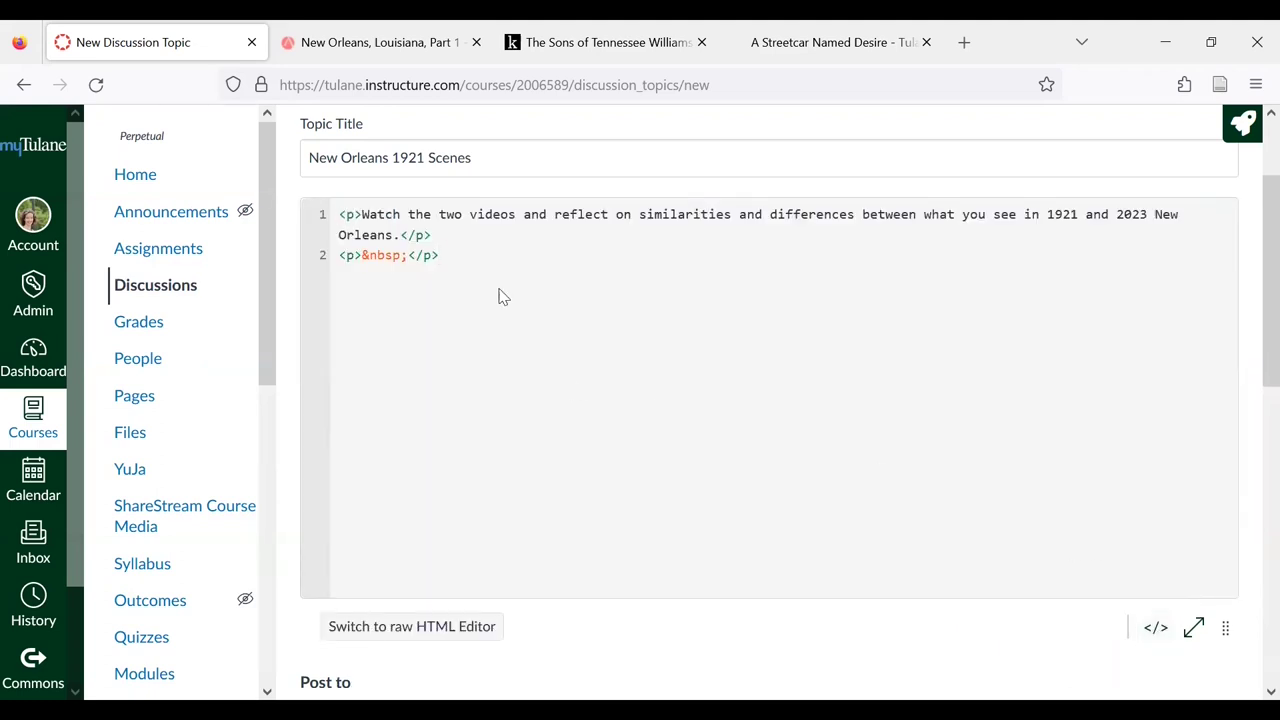
key(Return)
Step: Copy the New Orleans, Louisiana, Part 1 embed code from Alexander Street and go back to the Canvas draft
click(363, 50)
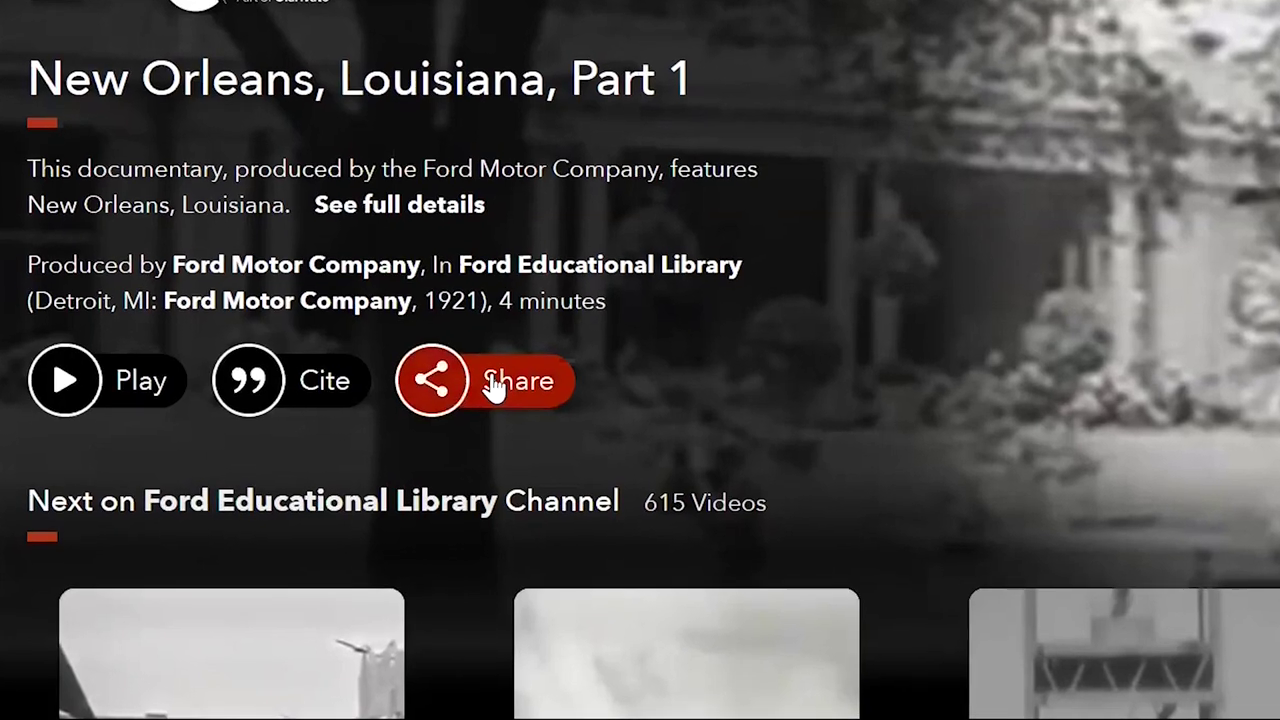
click(493, 385)
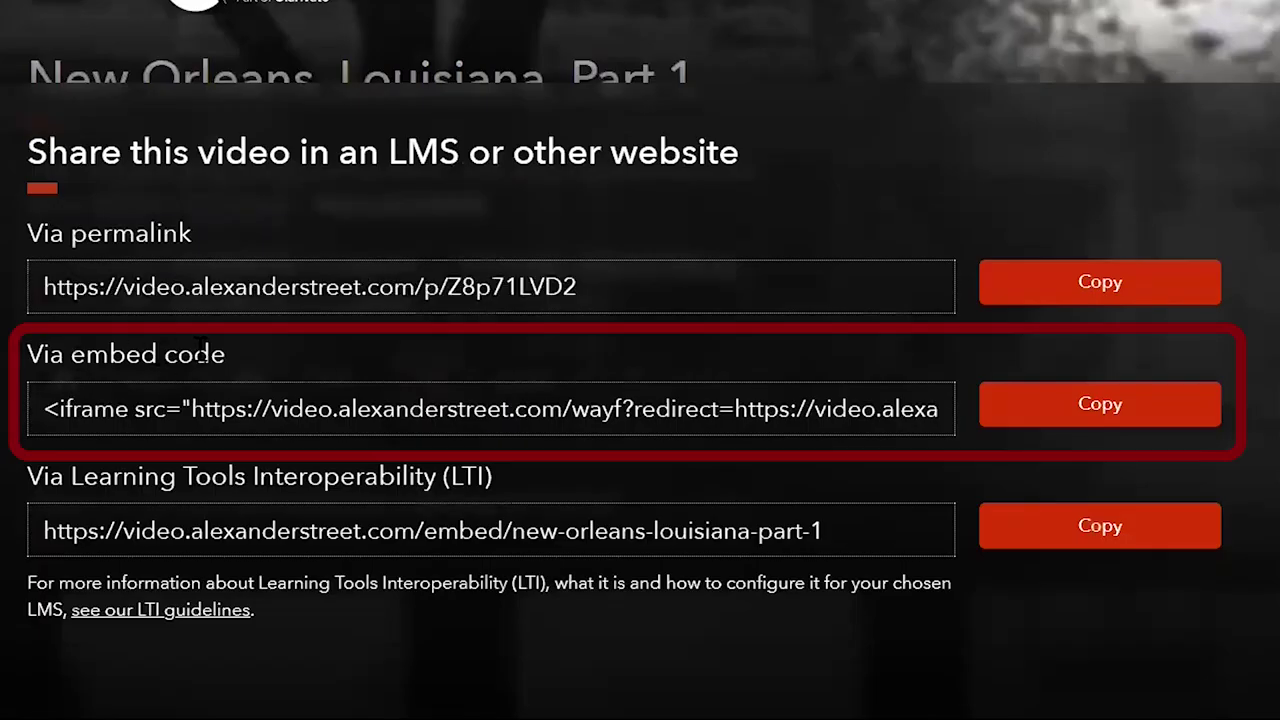
click(1072, 408)
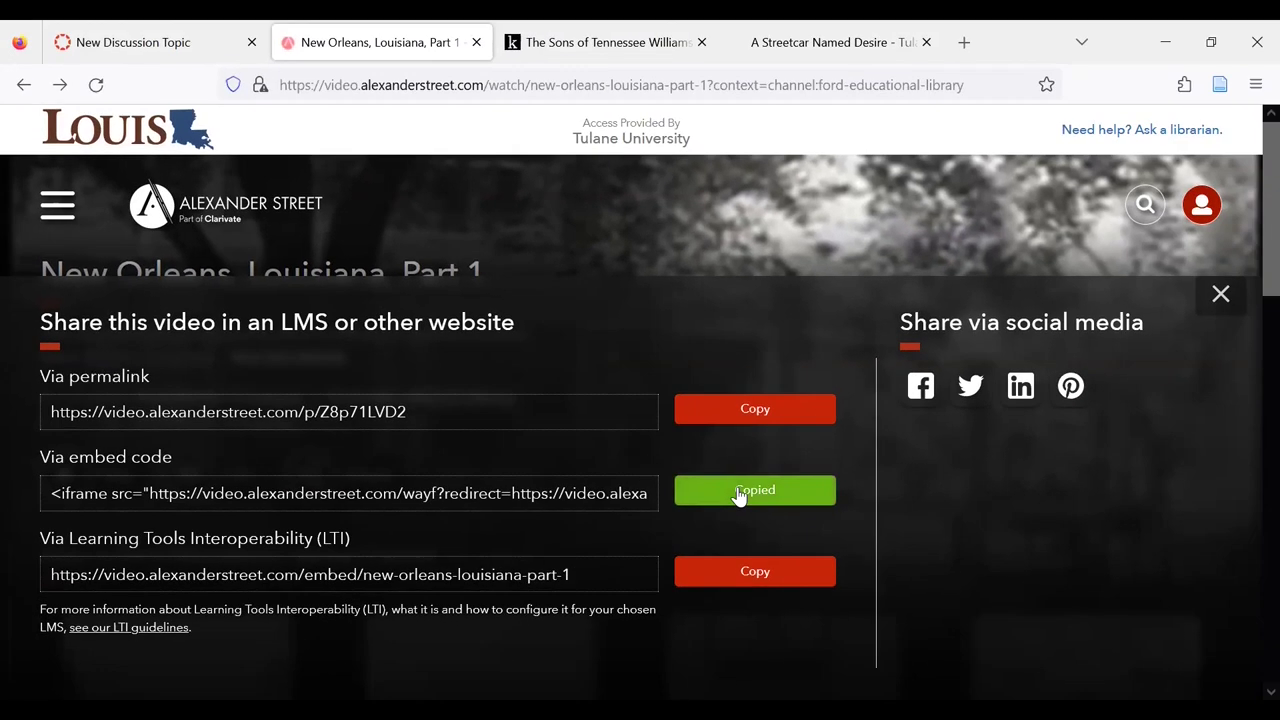
click(152, 58)
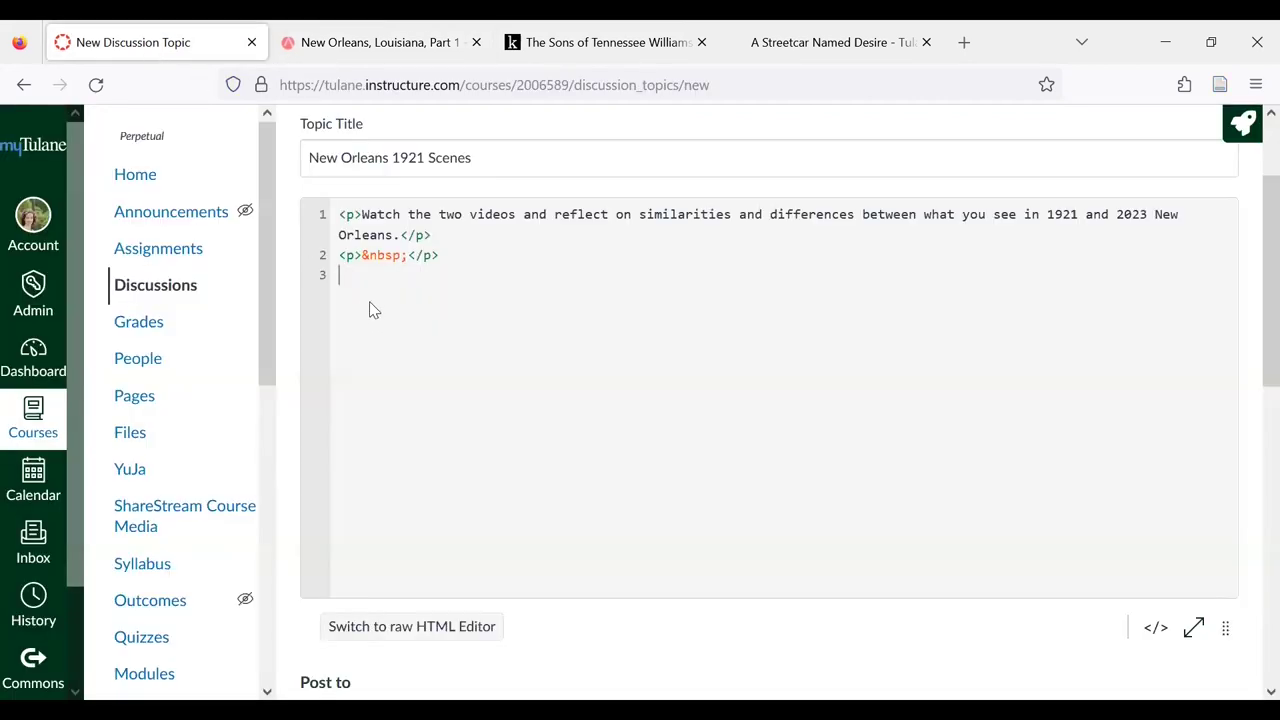
Step: Paste the Part 1 video's iframe embed code into the discussion body
key(ctrl+v)
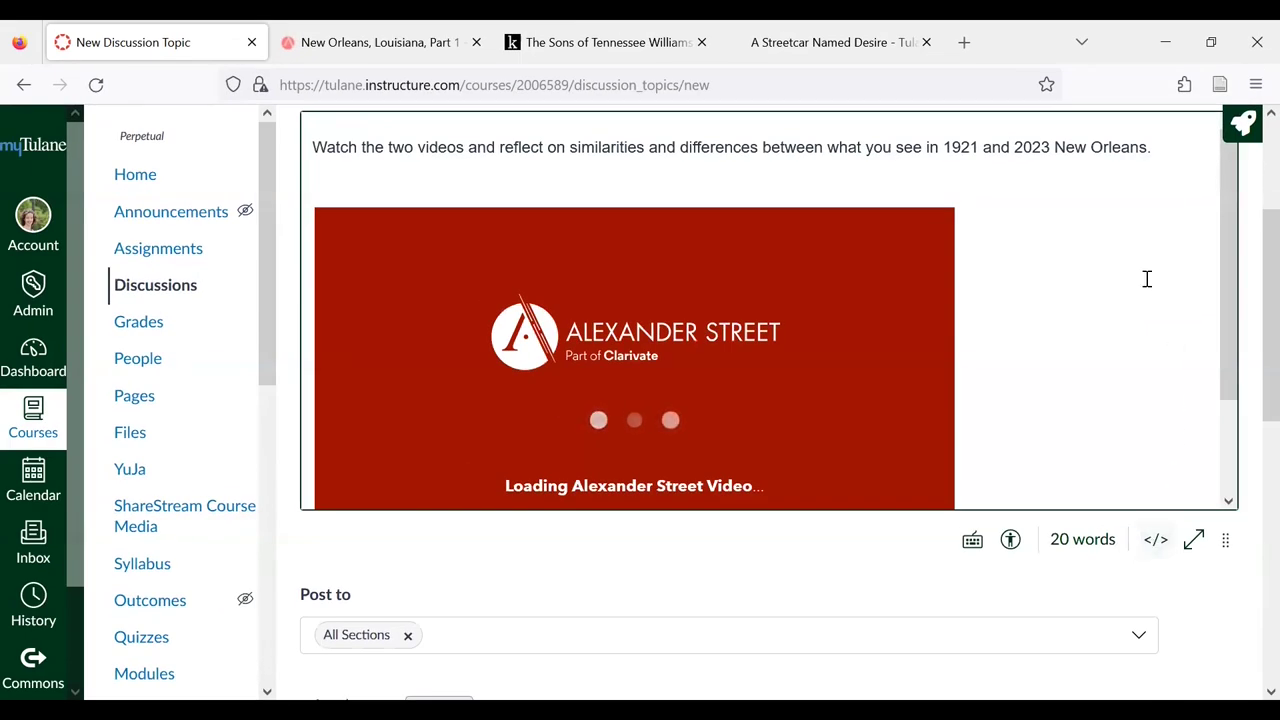
scroll(1142, 277, down, 1)
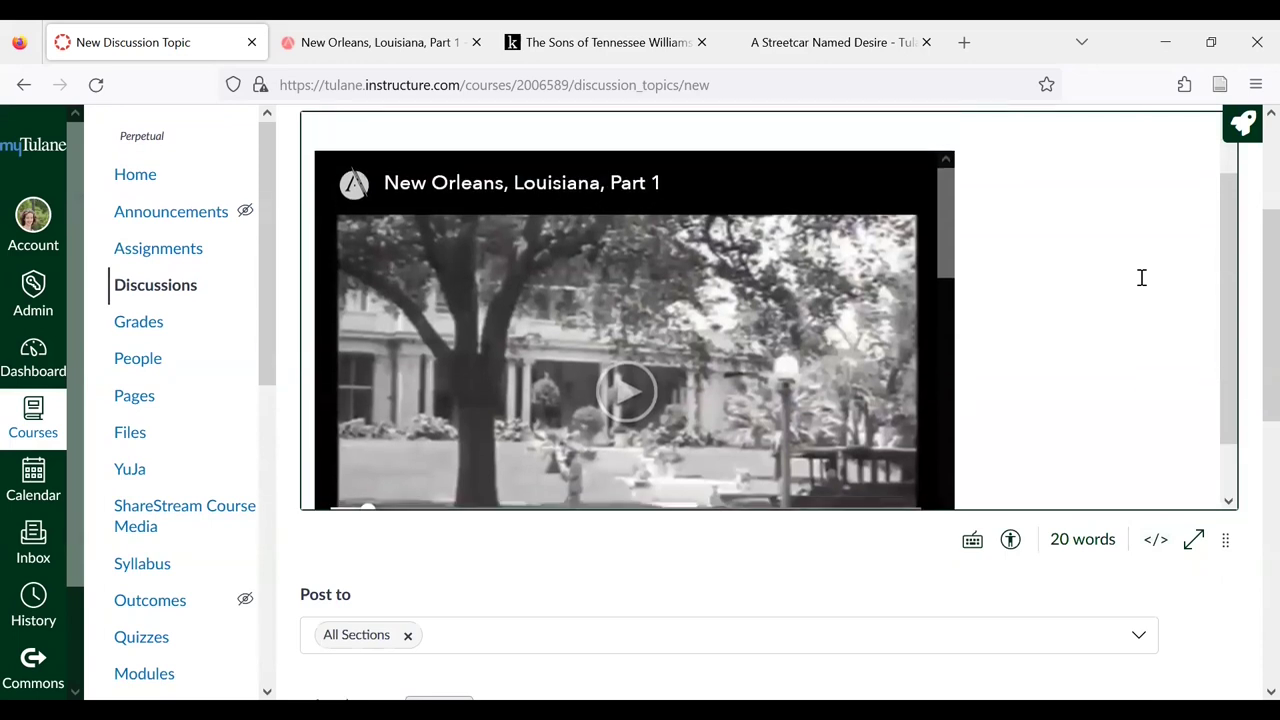
scroll(832, 584, down, 3)
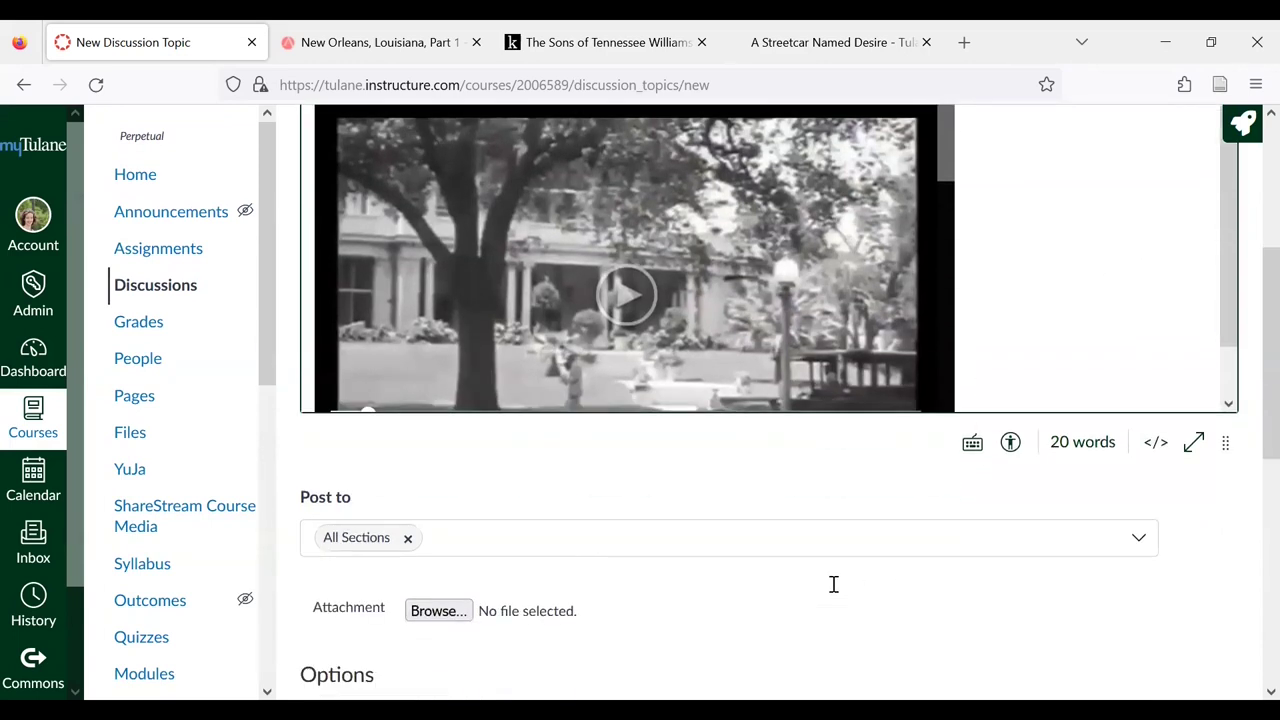
scroll(833, 590, down, 2)
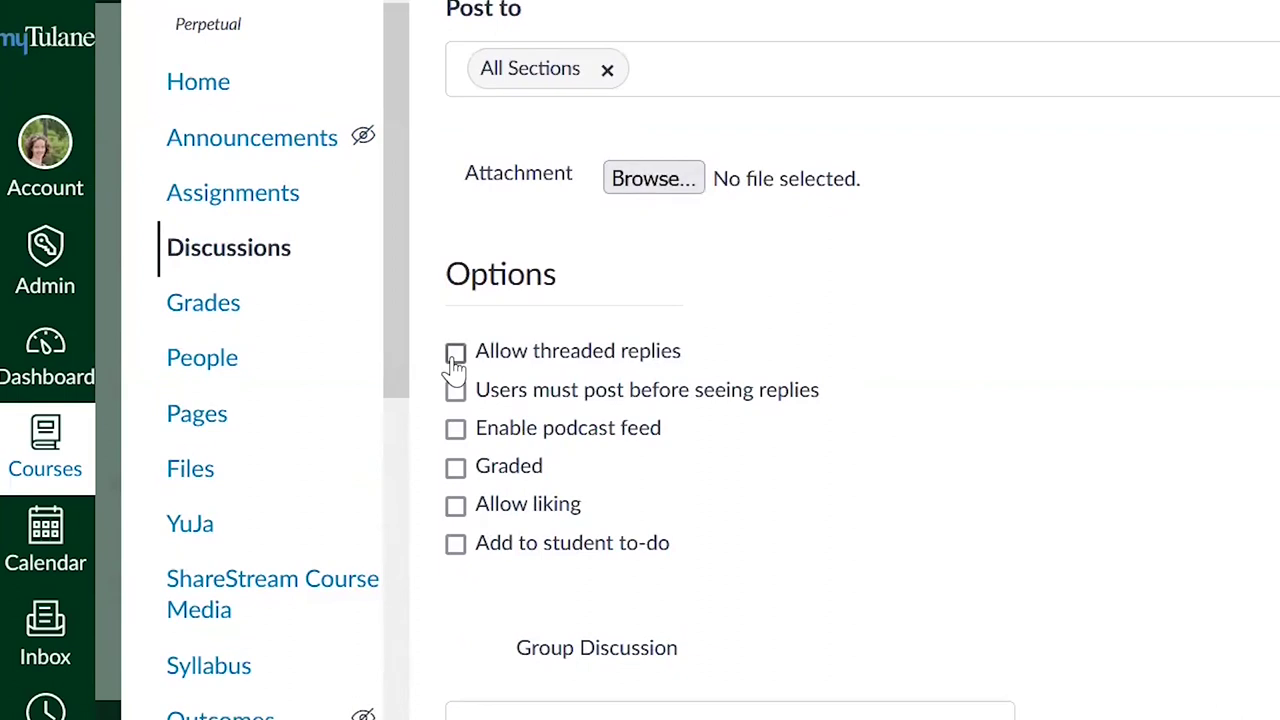
Step: Enable threaded replies and liking, then save and publish the discussion
click(455, 356)
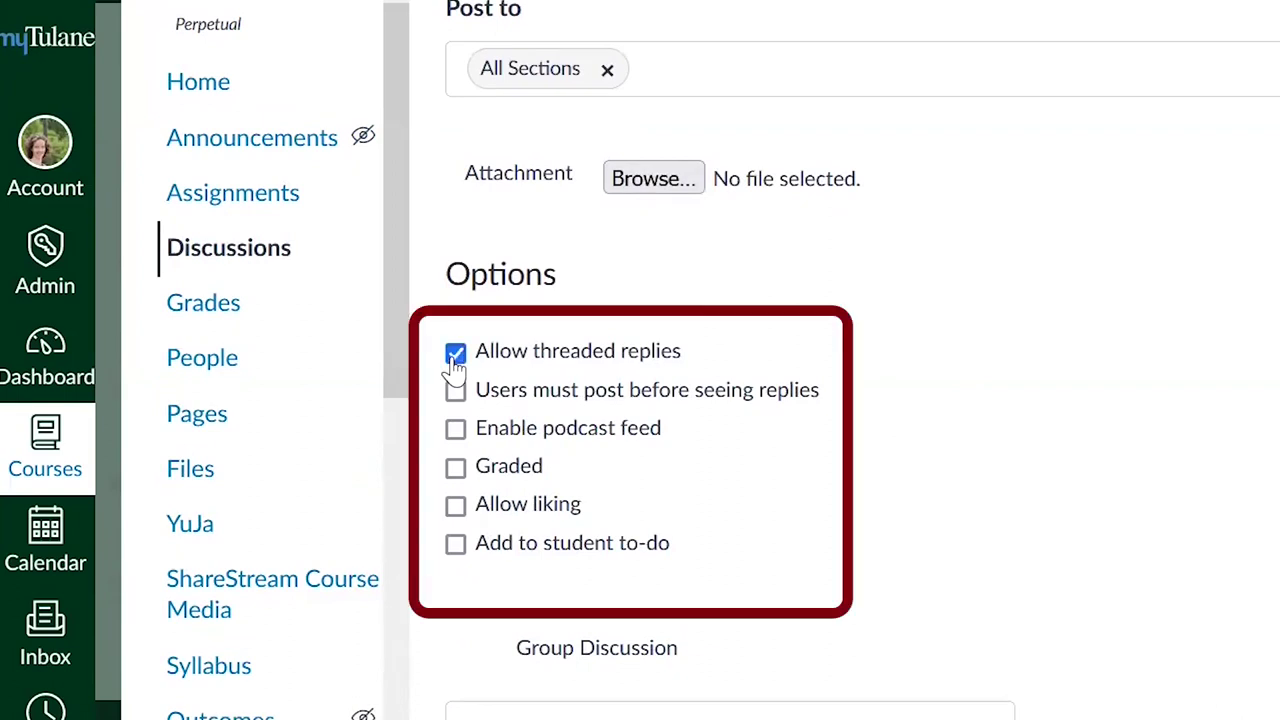
click(456, 505)
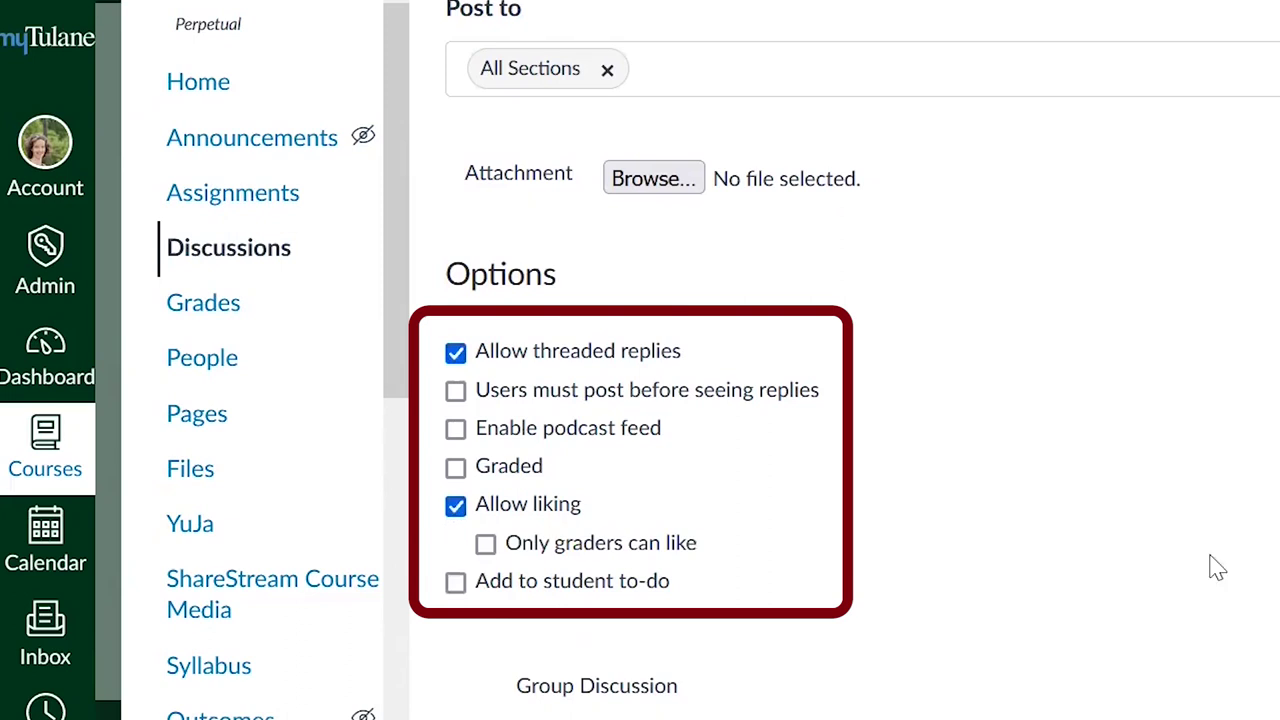
scroll(1214, 566, down, 3)
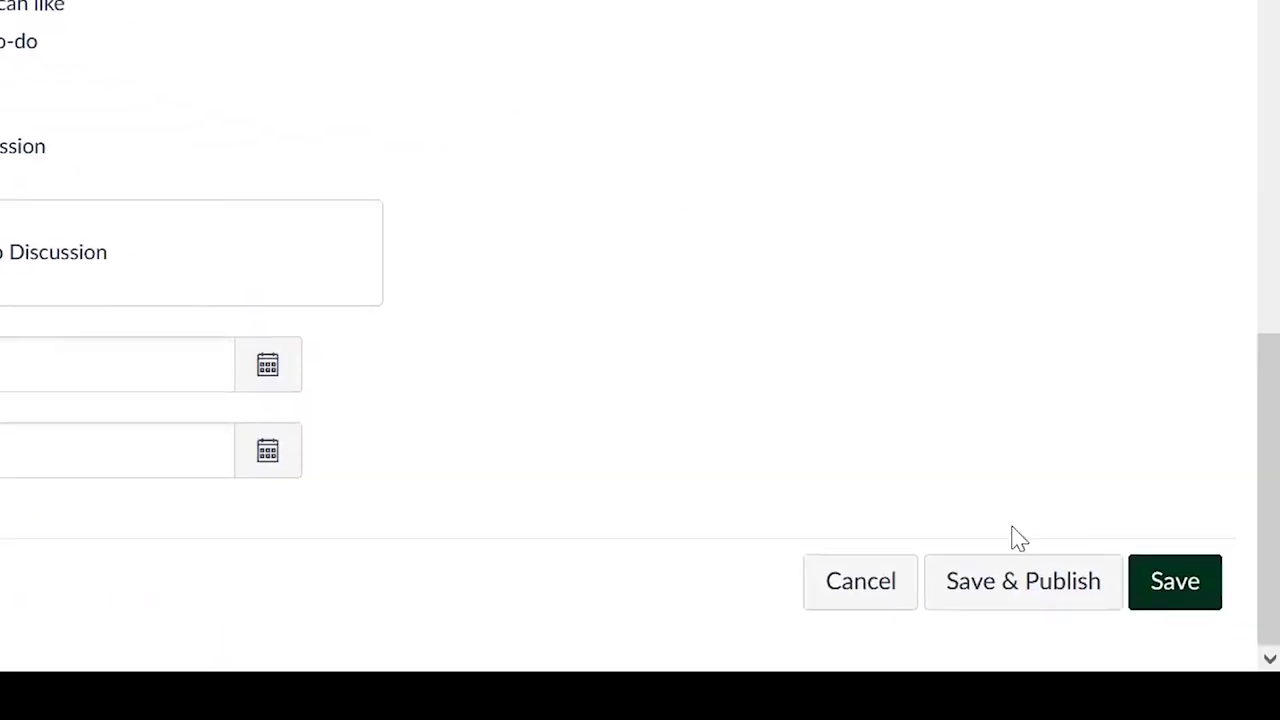
click(1040, 597)
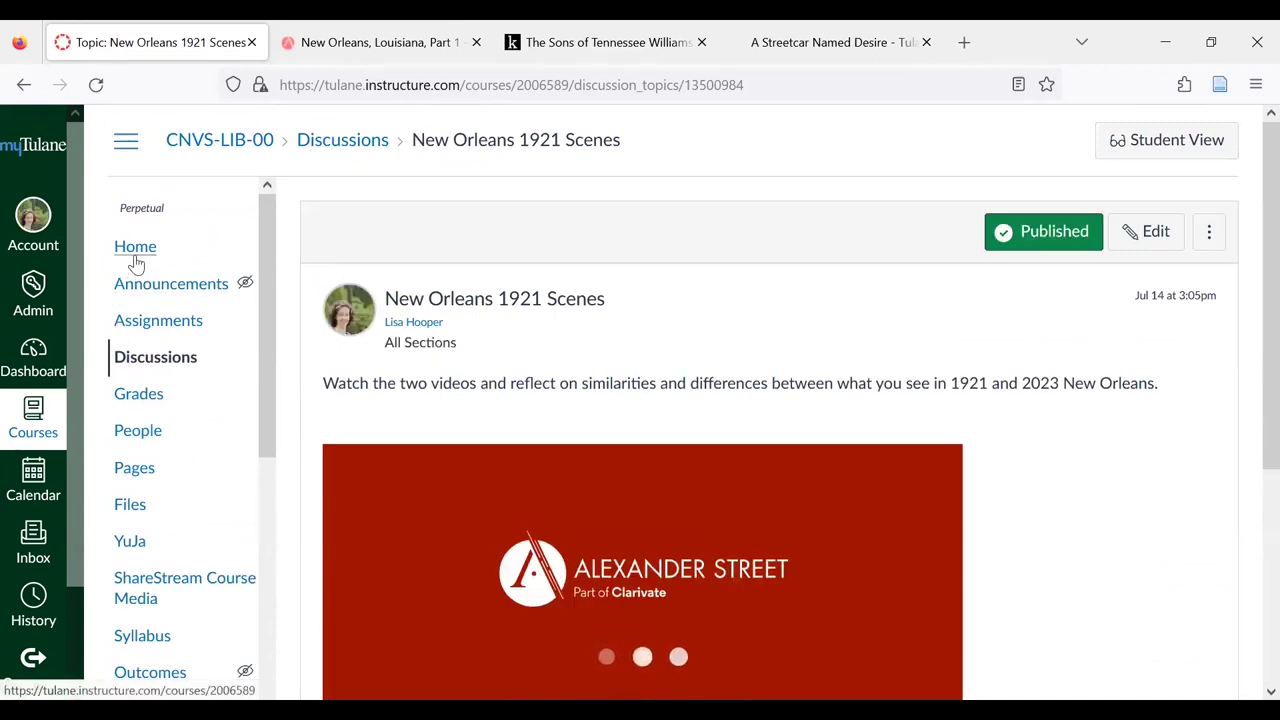
Step: Switch to Student View and open the New Orleans 1921 Scenes discussion
click(136, 255)
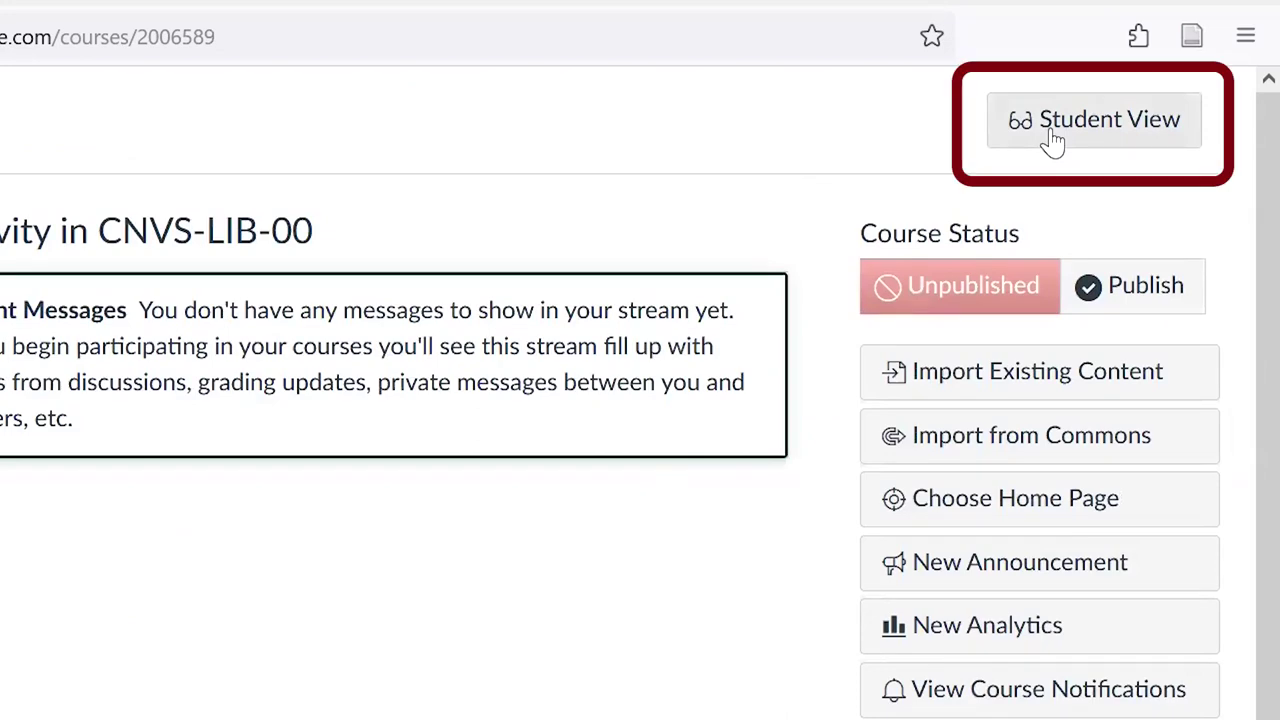
click(1052, 140)
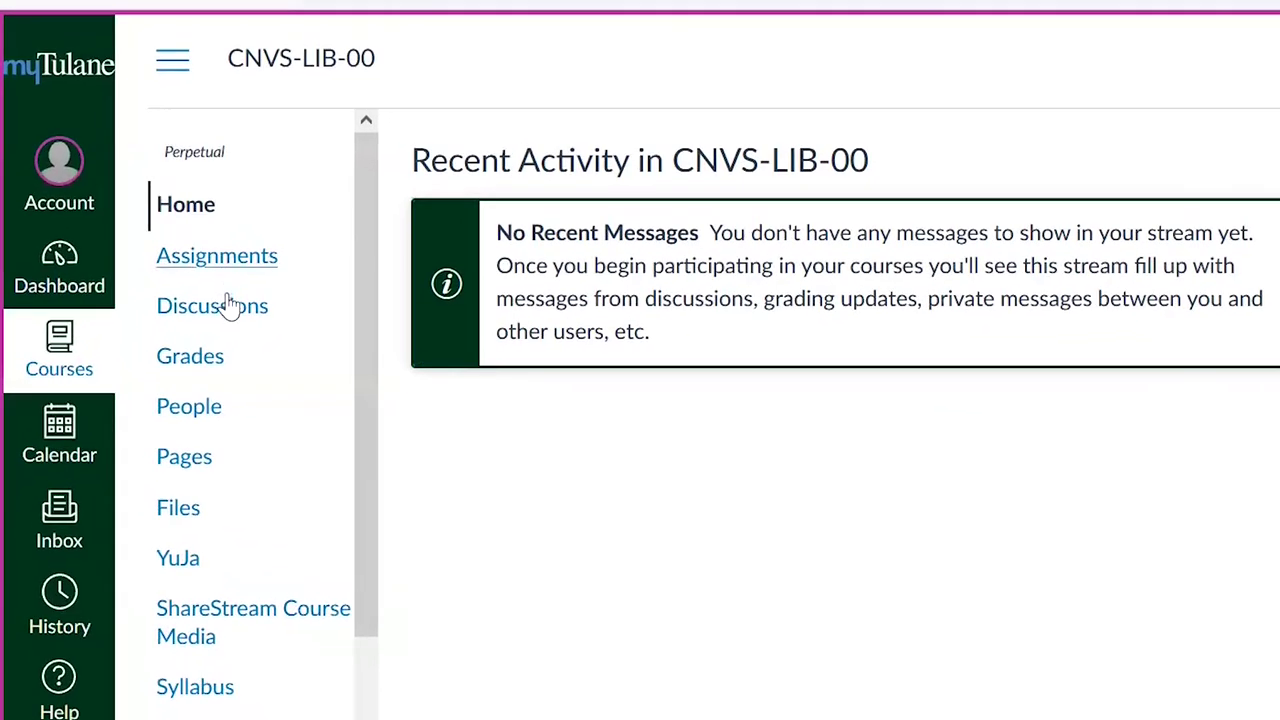
click(228, 308)
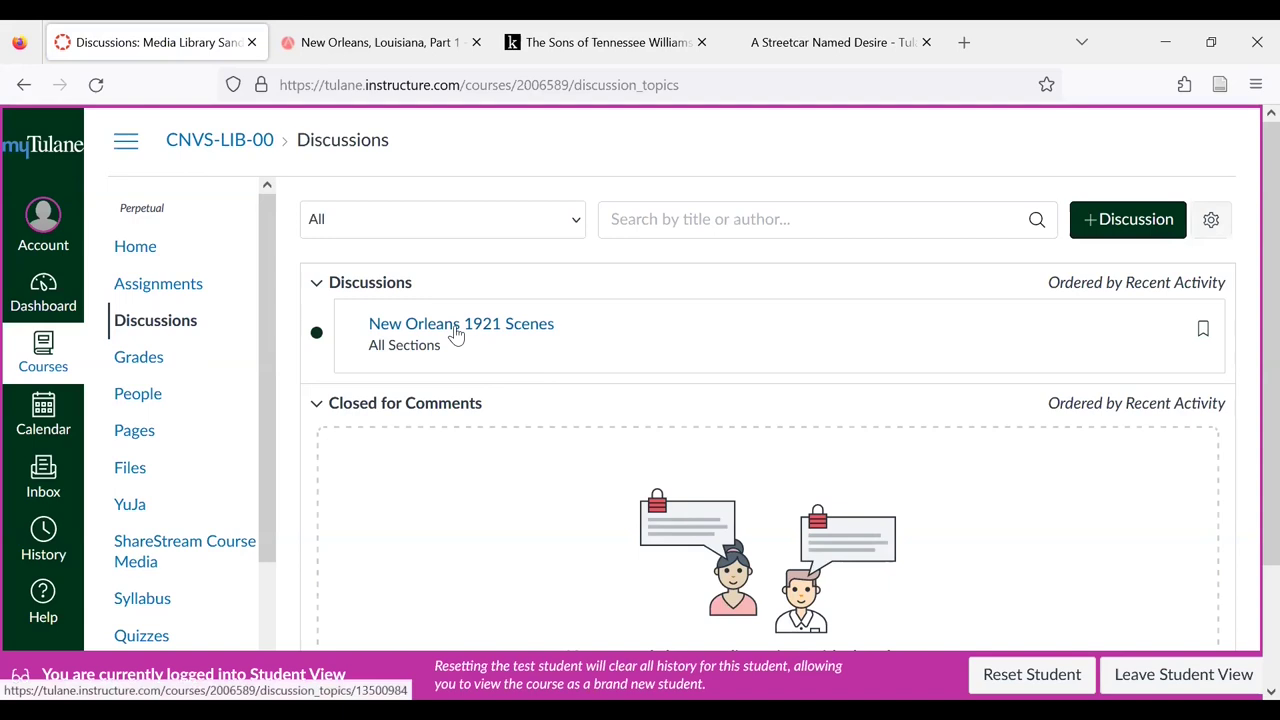
click(455, 330)
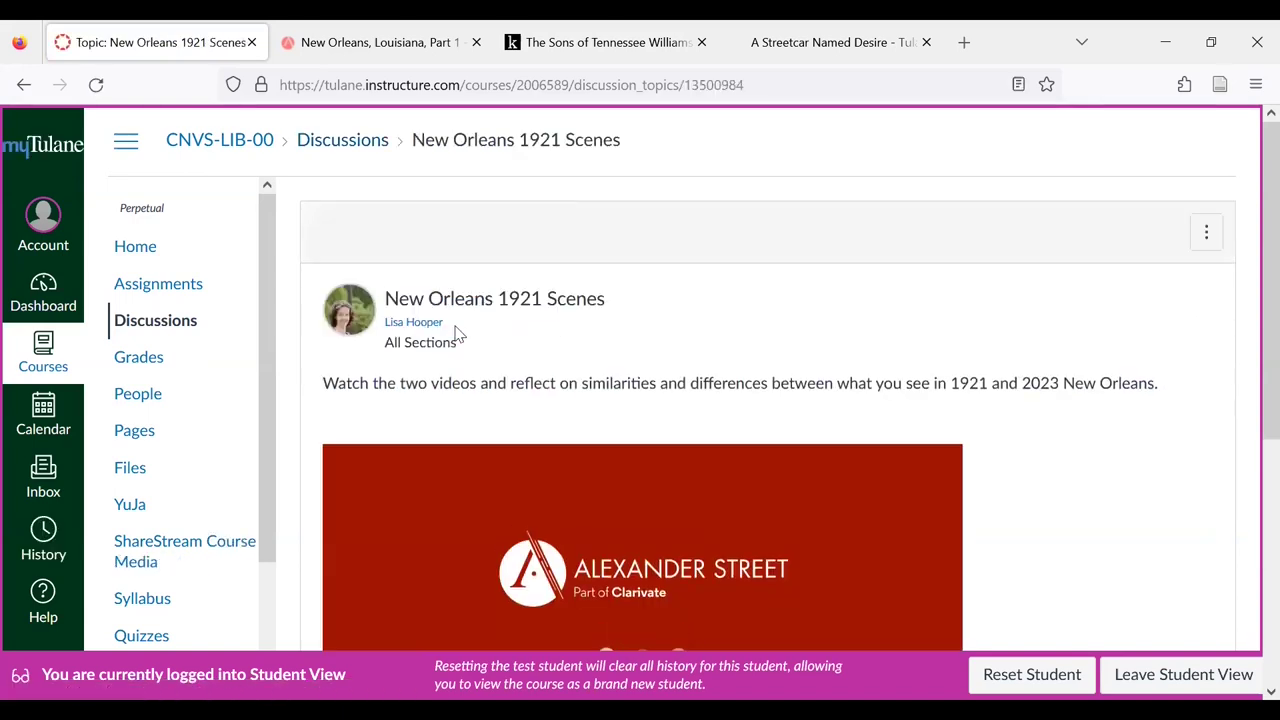
Step: Check that the embedded Part 1 video appears and the student can open a reply
scroll(940, 360, down, 3)
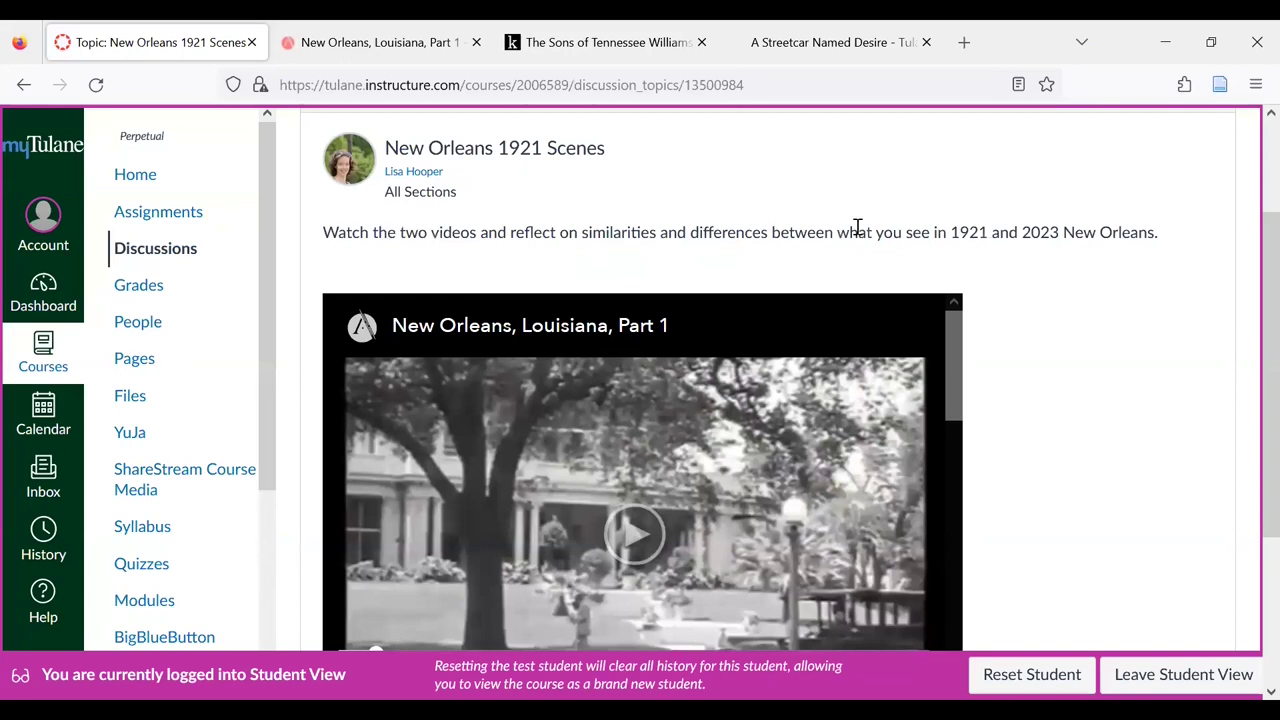
scroll(1108, 400, down, 5)
scroll(1108, 400, up, 2)
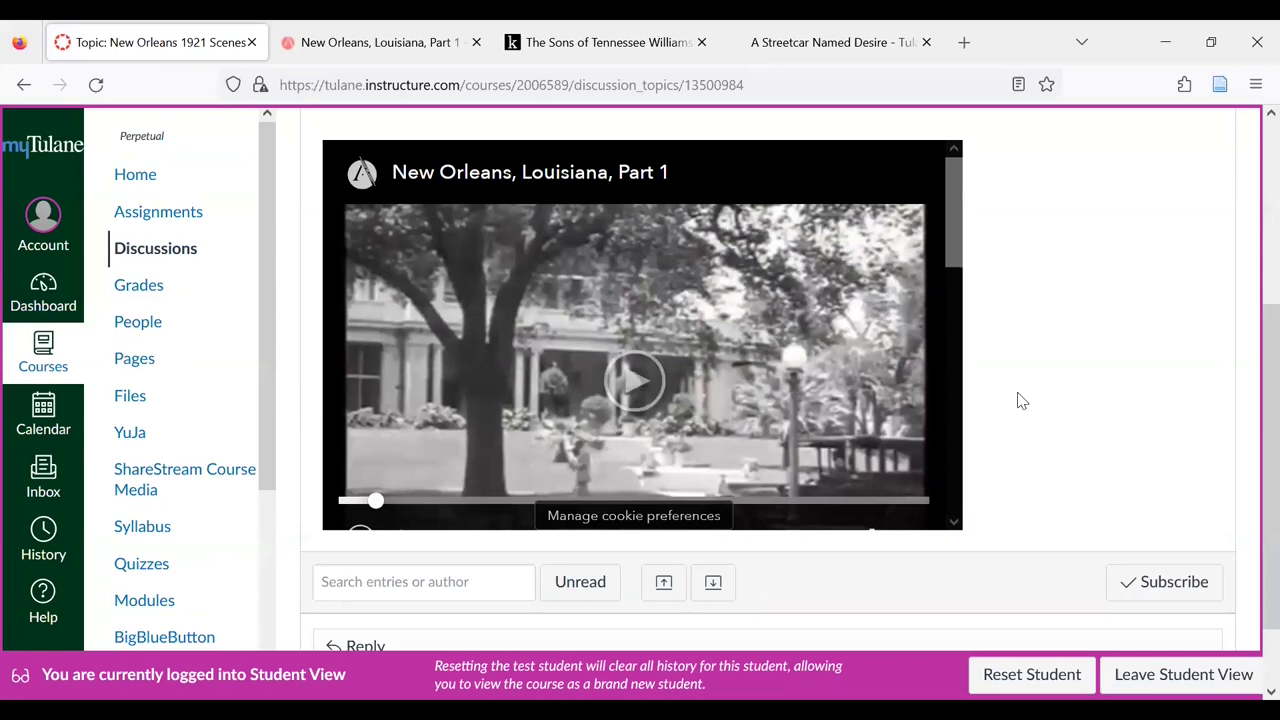
scroll(1020, 400, down, 2)
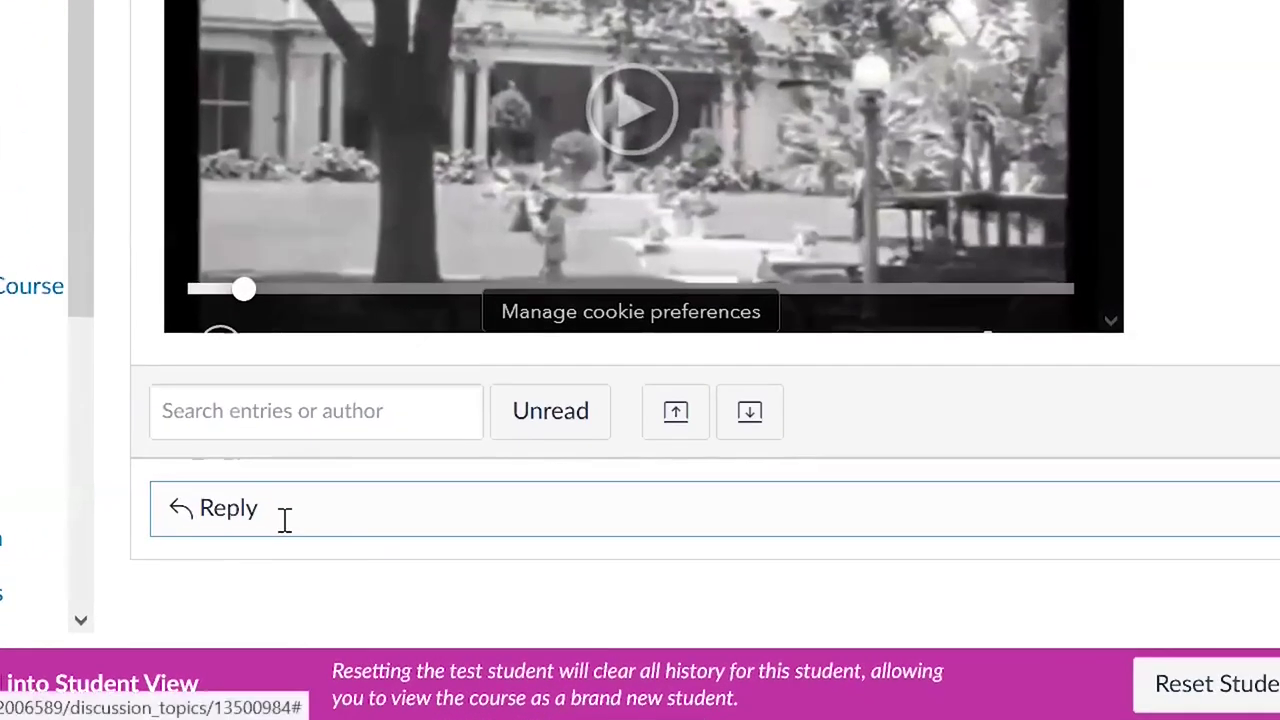
click(340, 537)
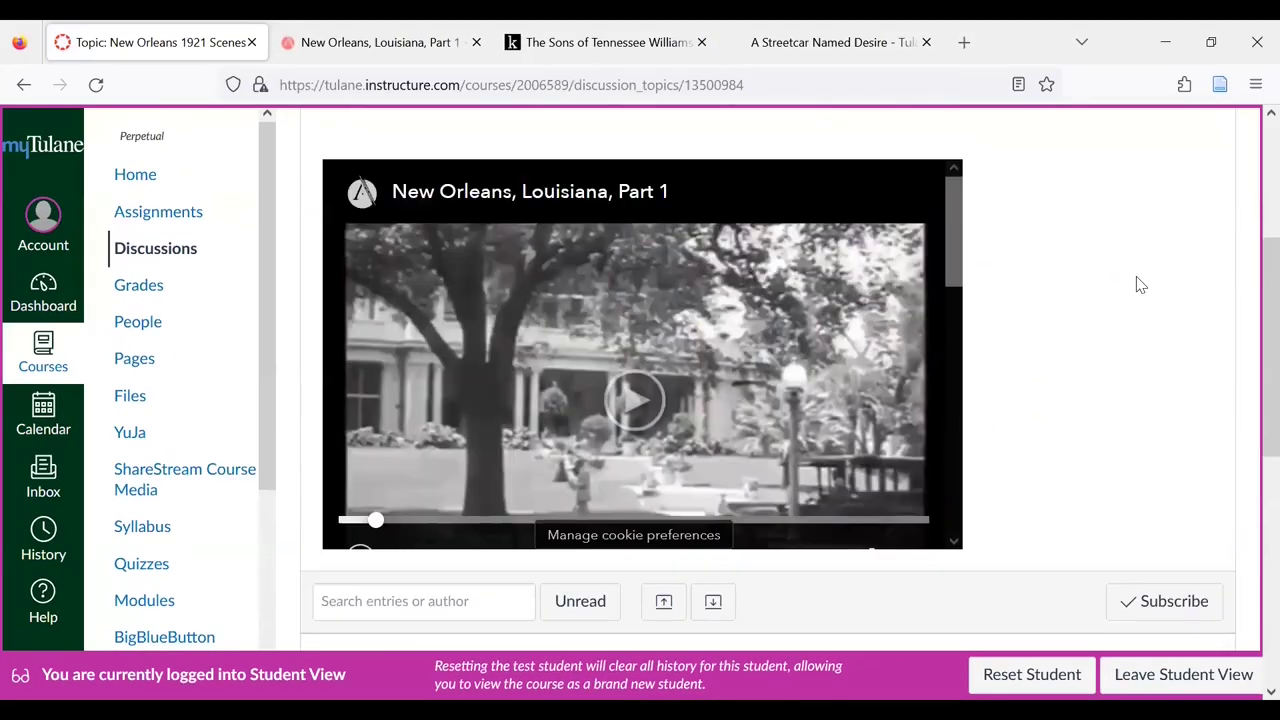
scroll(1137, 280, up, 3)
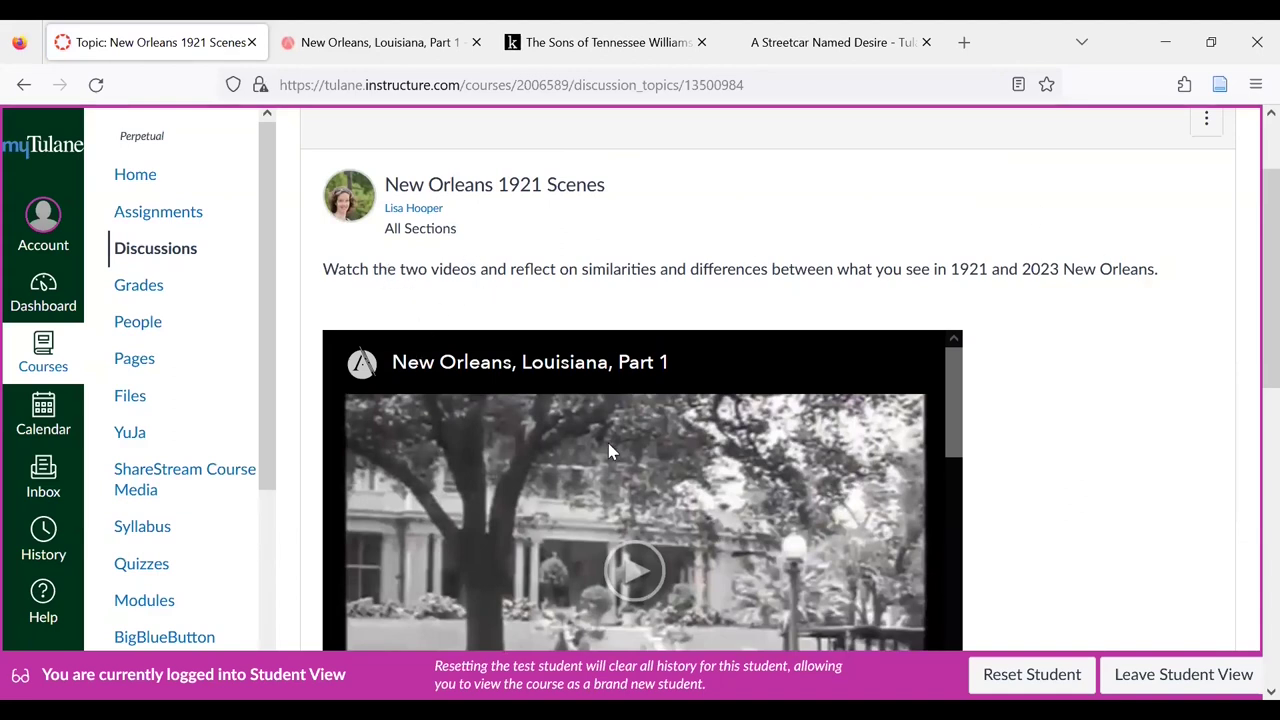
Step: Leave Student View, edit the discussion in HTML source, and add a blank line after the Part 1 embed
click(1183, 674)
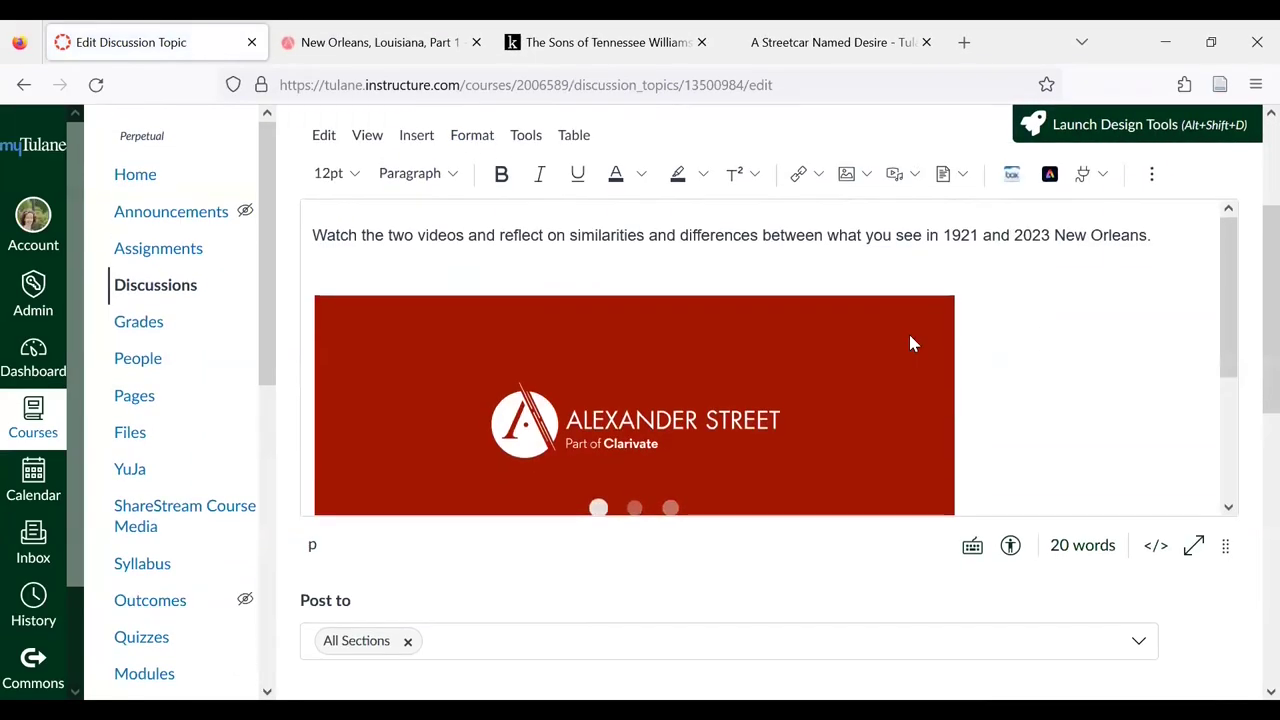
drag(1230, 320, 1189, 449)
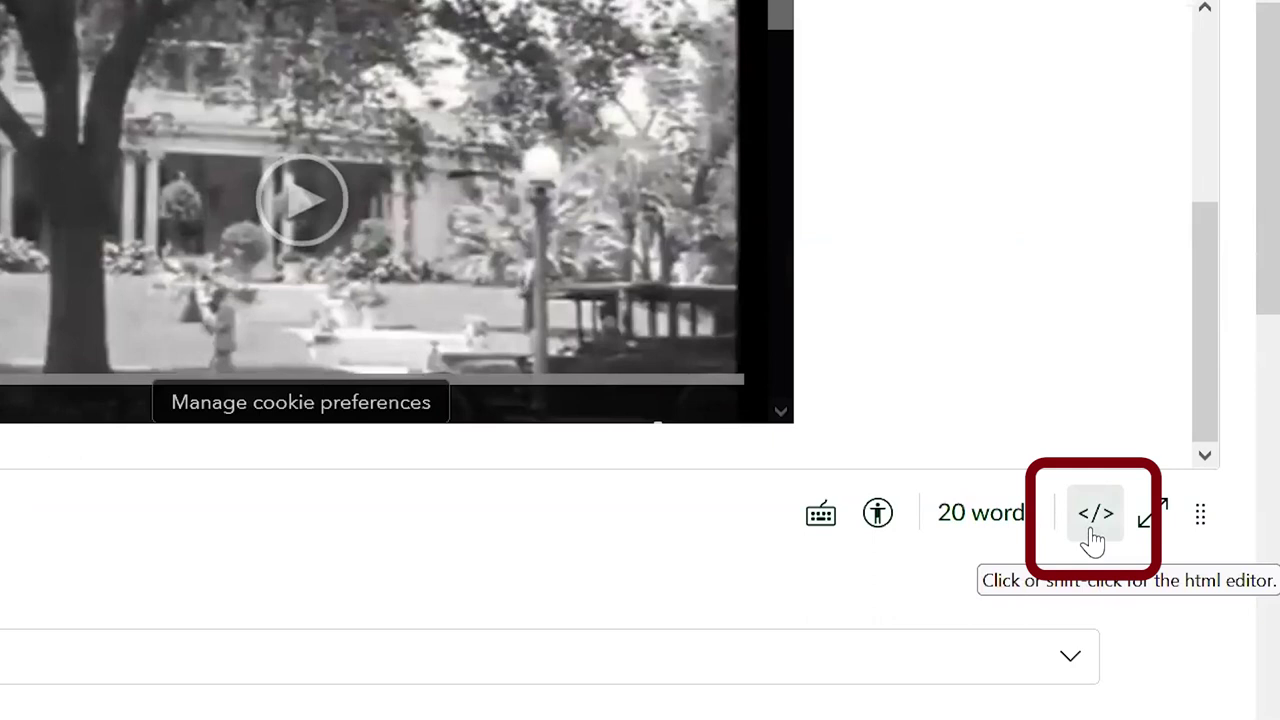
click(1093, 538)
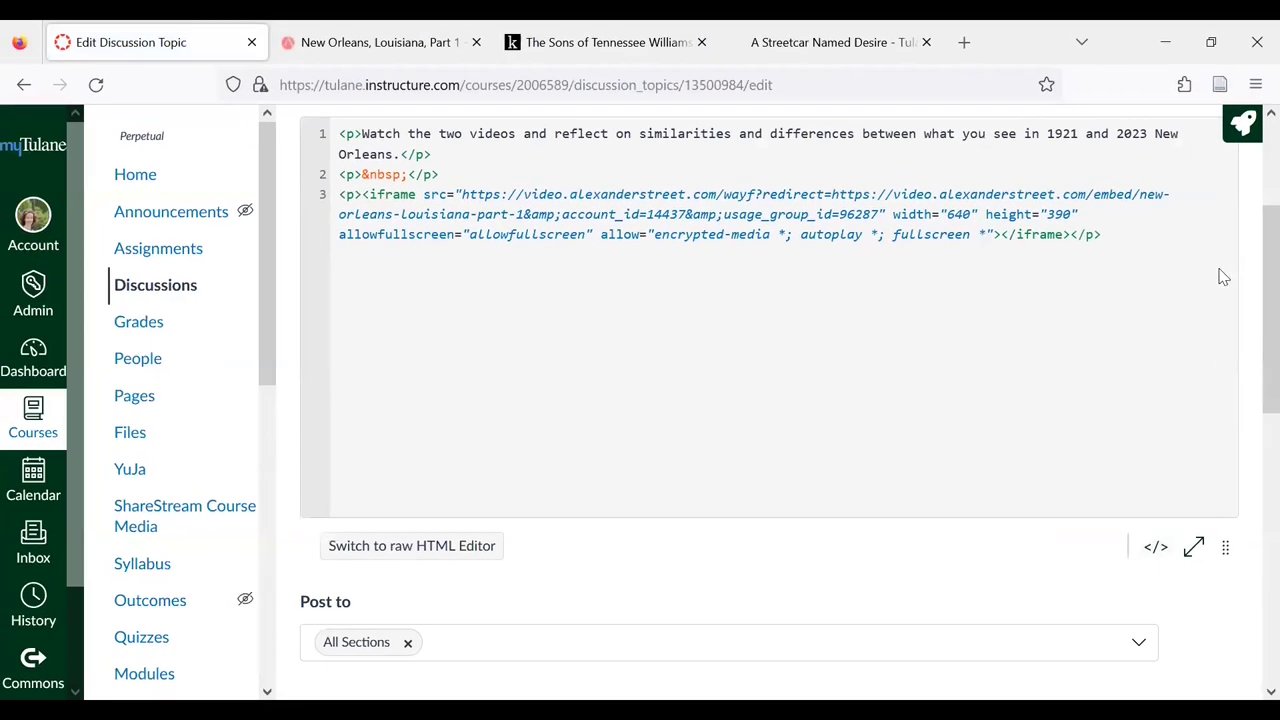
click(1133, 250)
key(Return)
Step: Close the Part 1 share panel, open New Orleans, Louisiana, Part 2, and copy its embed code
click(337, 44)
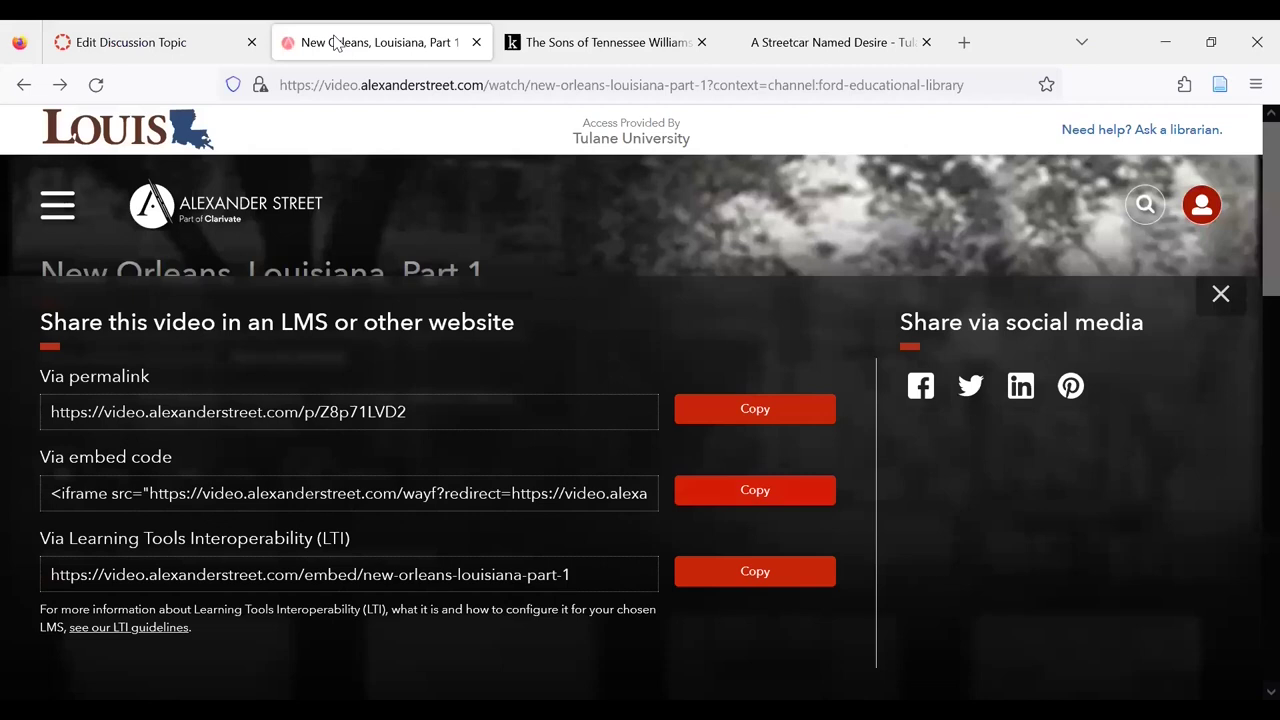
click(1220, 297)
scroll(672, 273, down, 1)
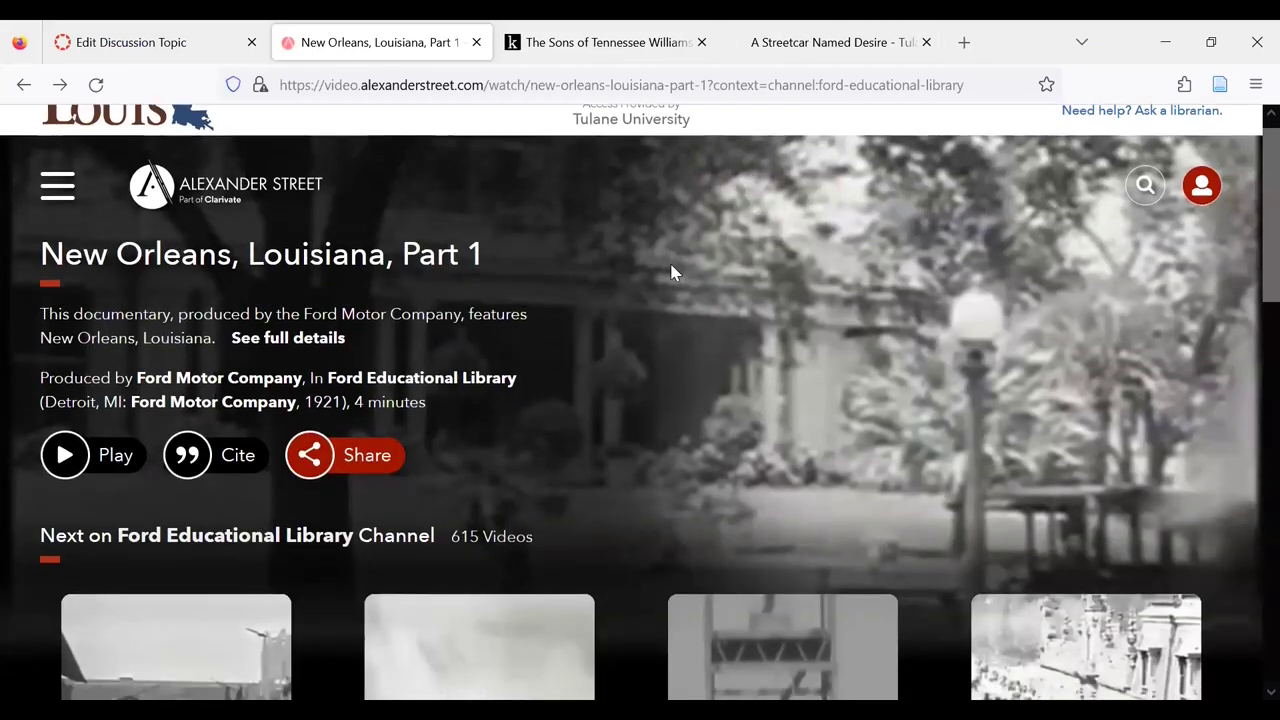
scroll(671, 271, down, 5)
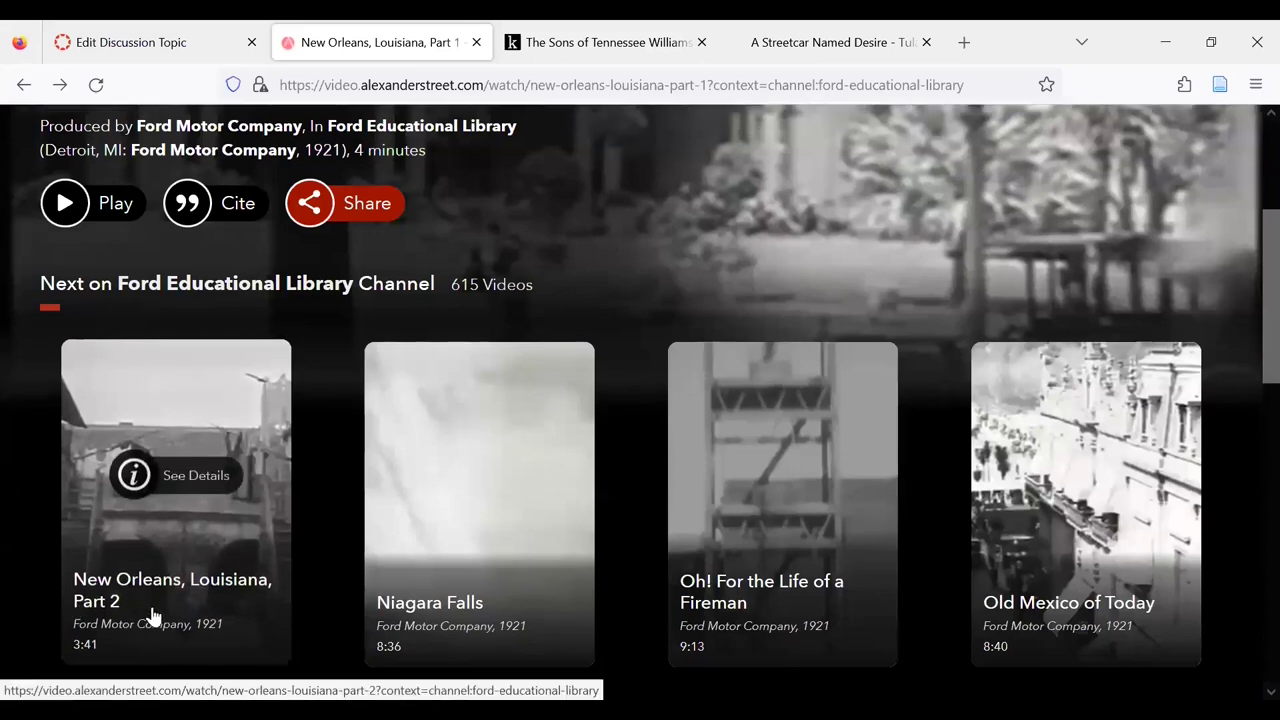
click(103, 618)
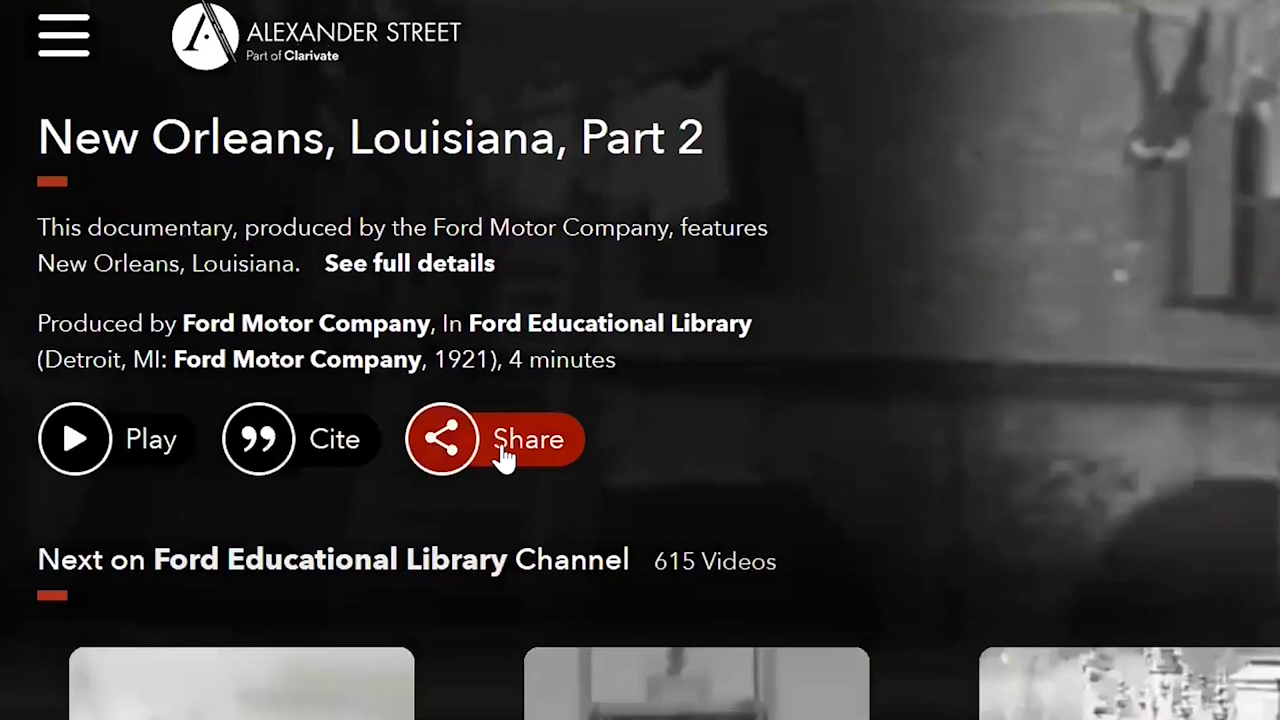
click(346, 474)
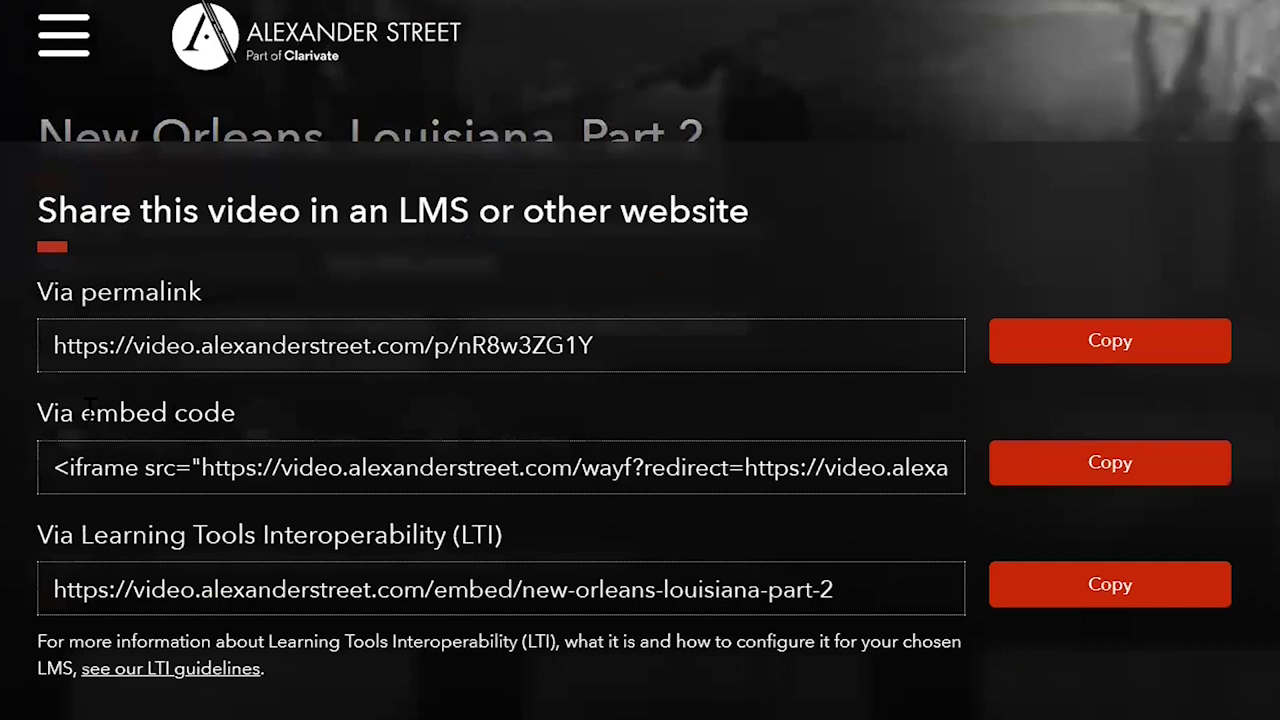
click(992, 478)
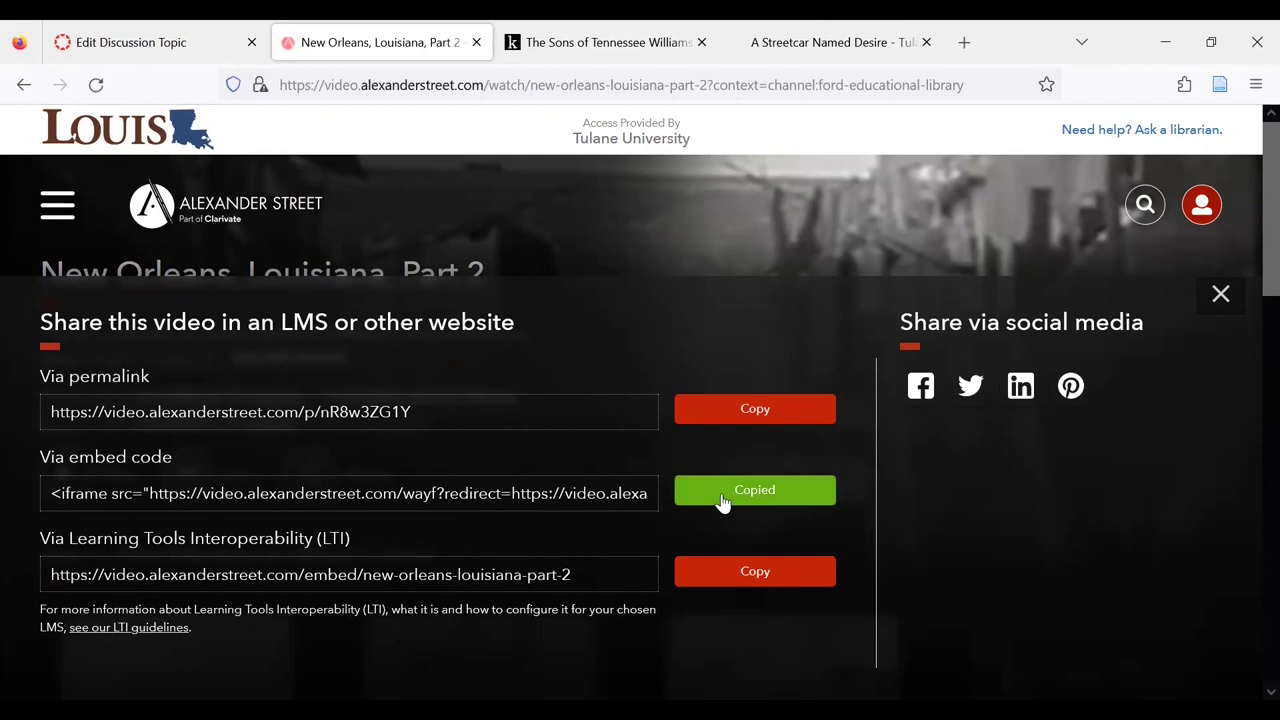
Step: Paste the Part 2 embed code on line 4 and save the discussion
click(118, 44)
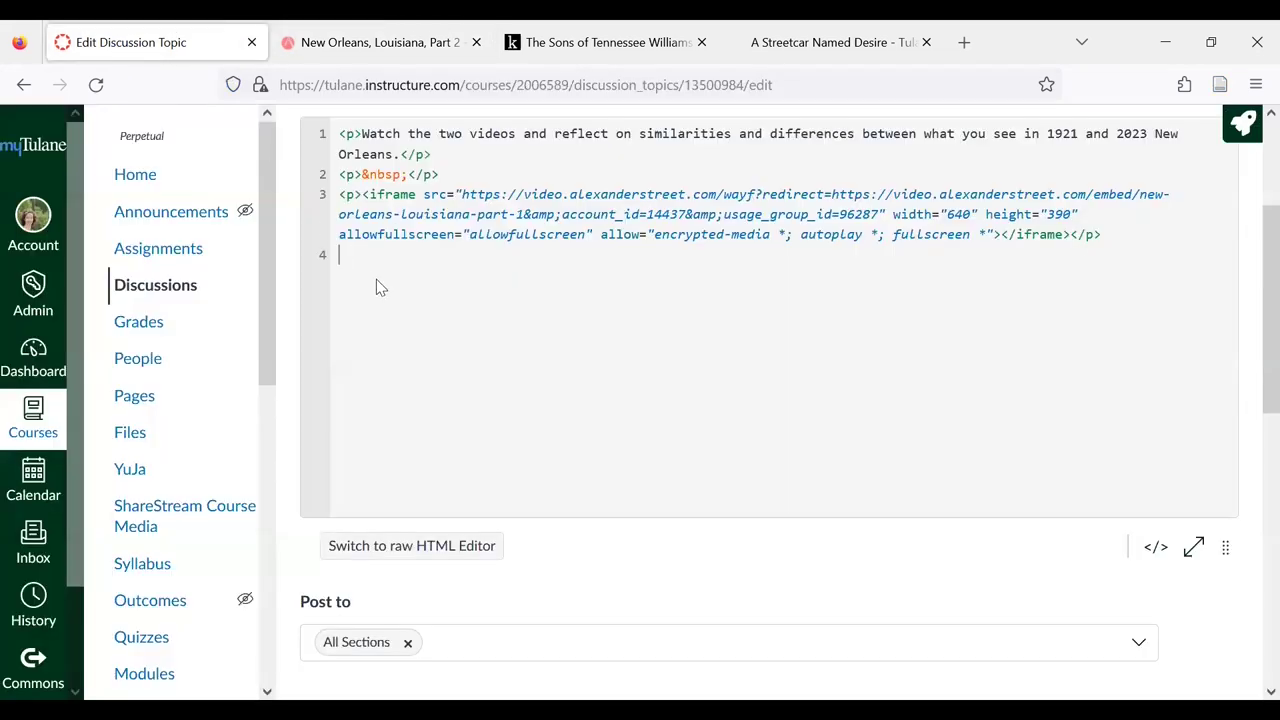
key(ctrl+v)
scroll(1014, 563, down, 3)
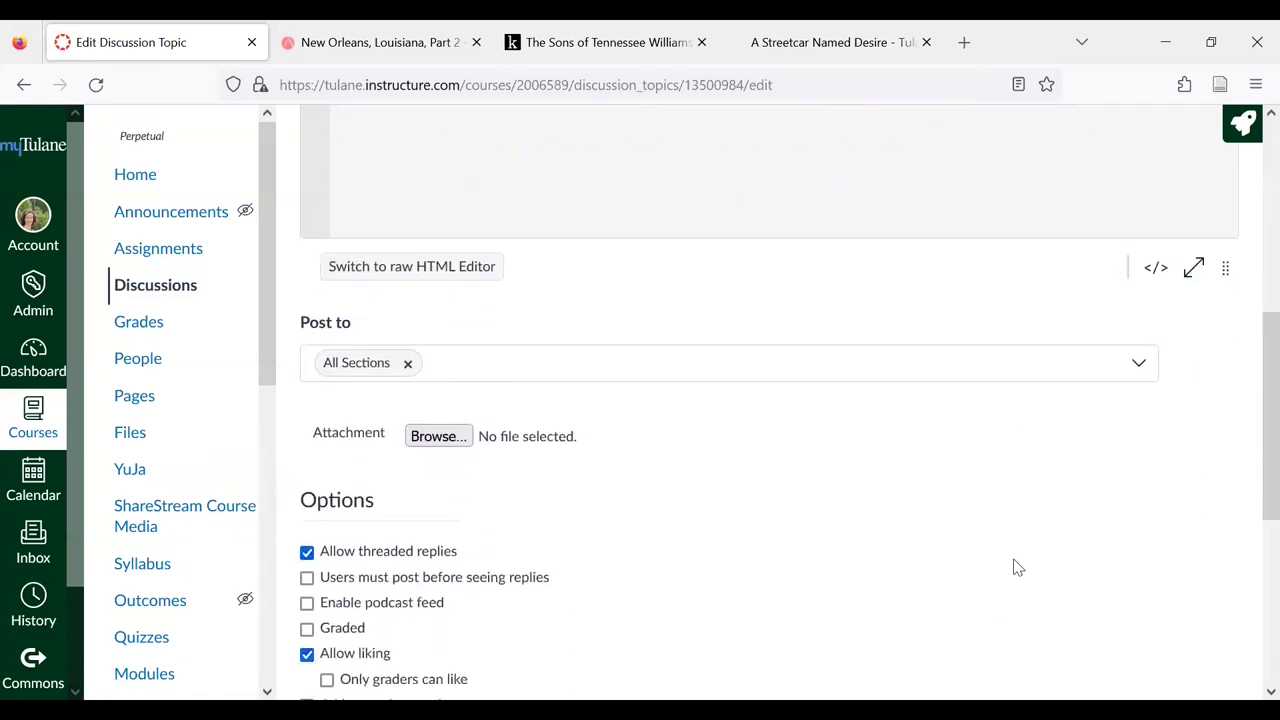
scroll(1014, 567, down, 5)
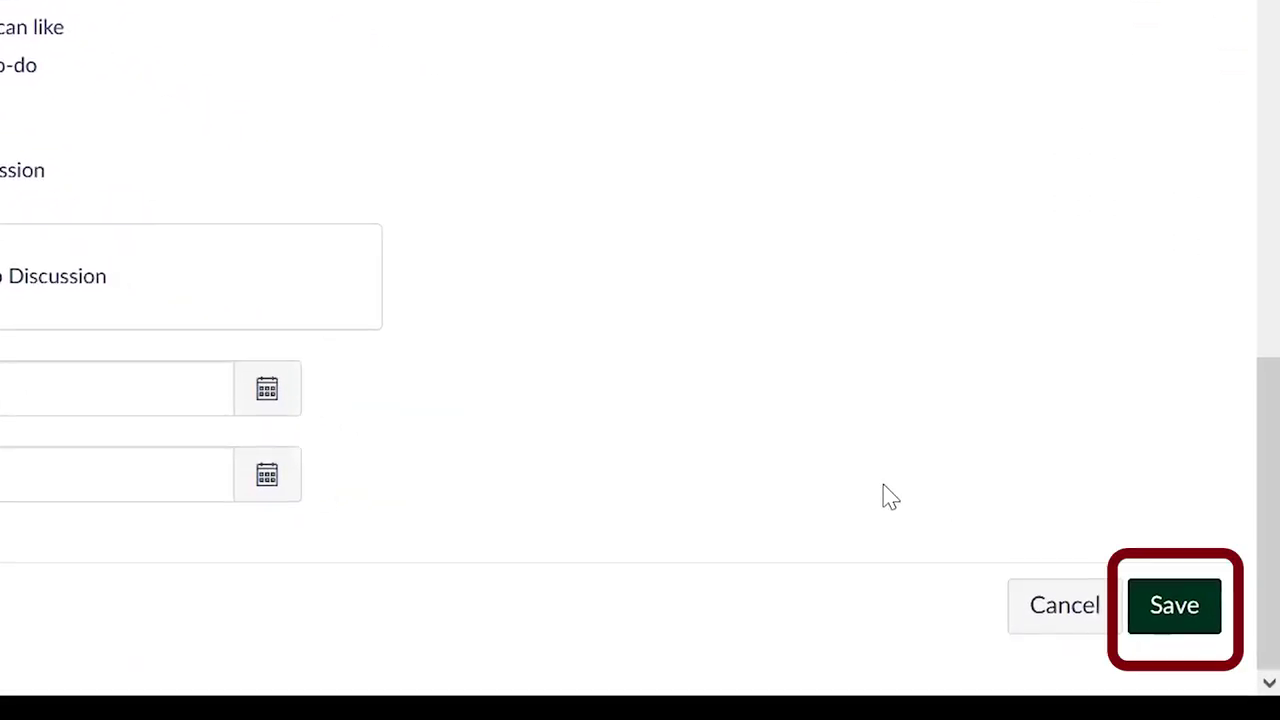
click(1200, 625)
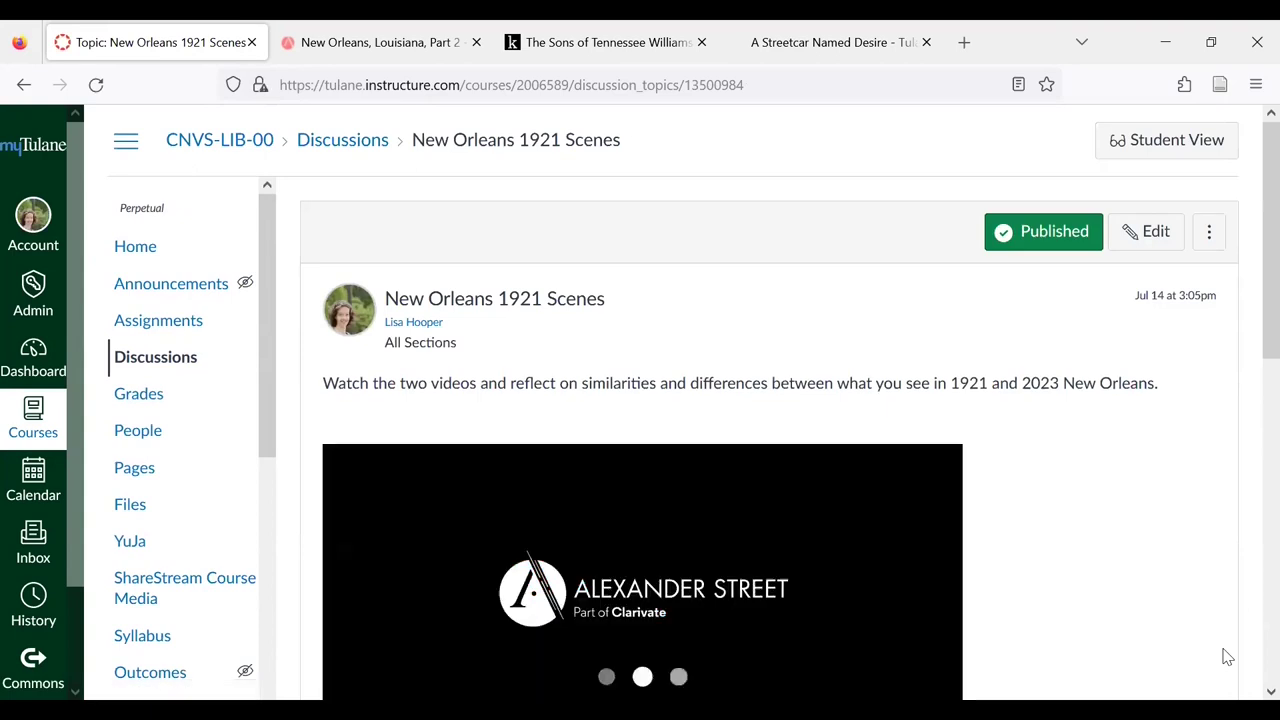
Step: Review both embedded videos, then return to the course Discussions list
scroll(1228, 657, down, 2)
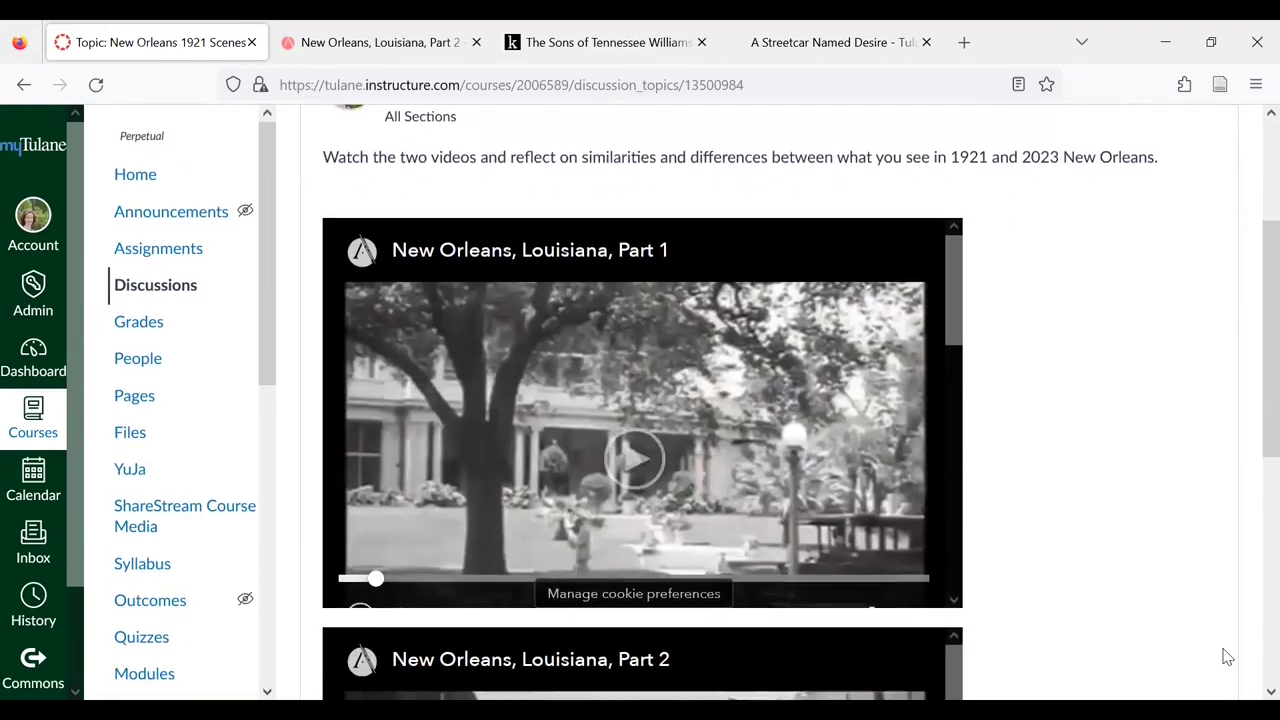
scroll(1228, 657, down, 5)
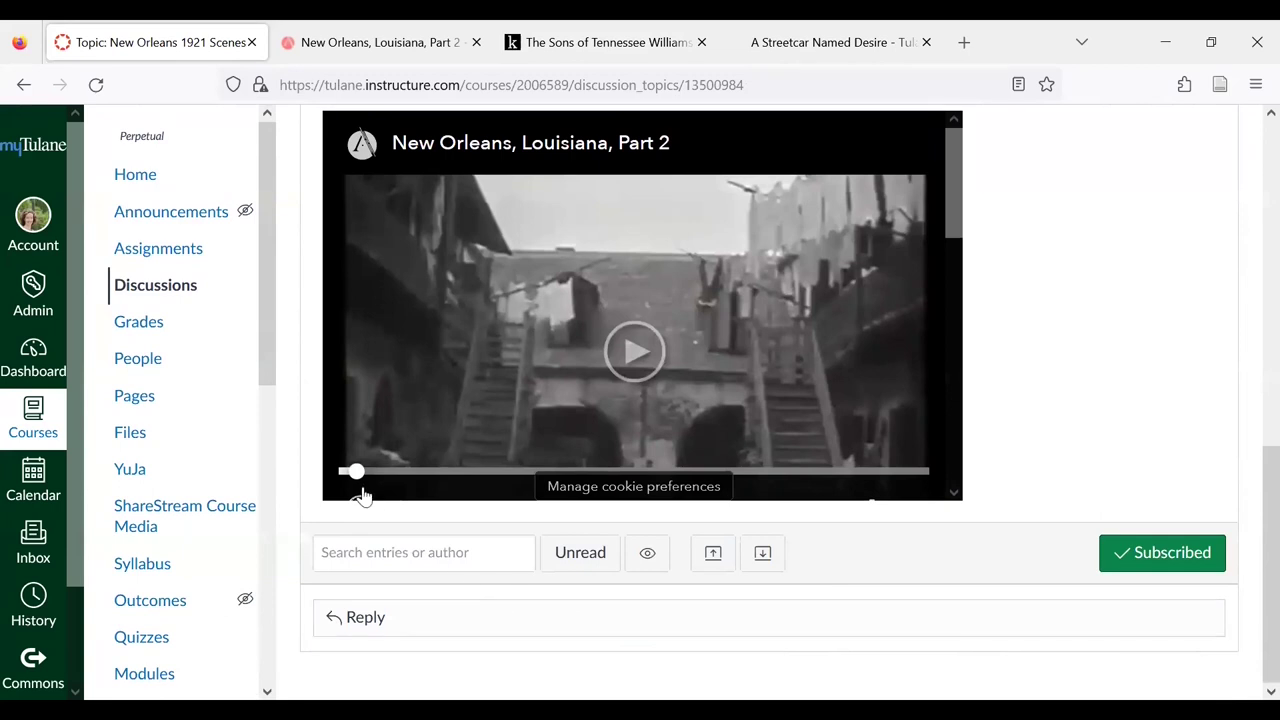
click(152, 292)
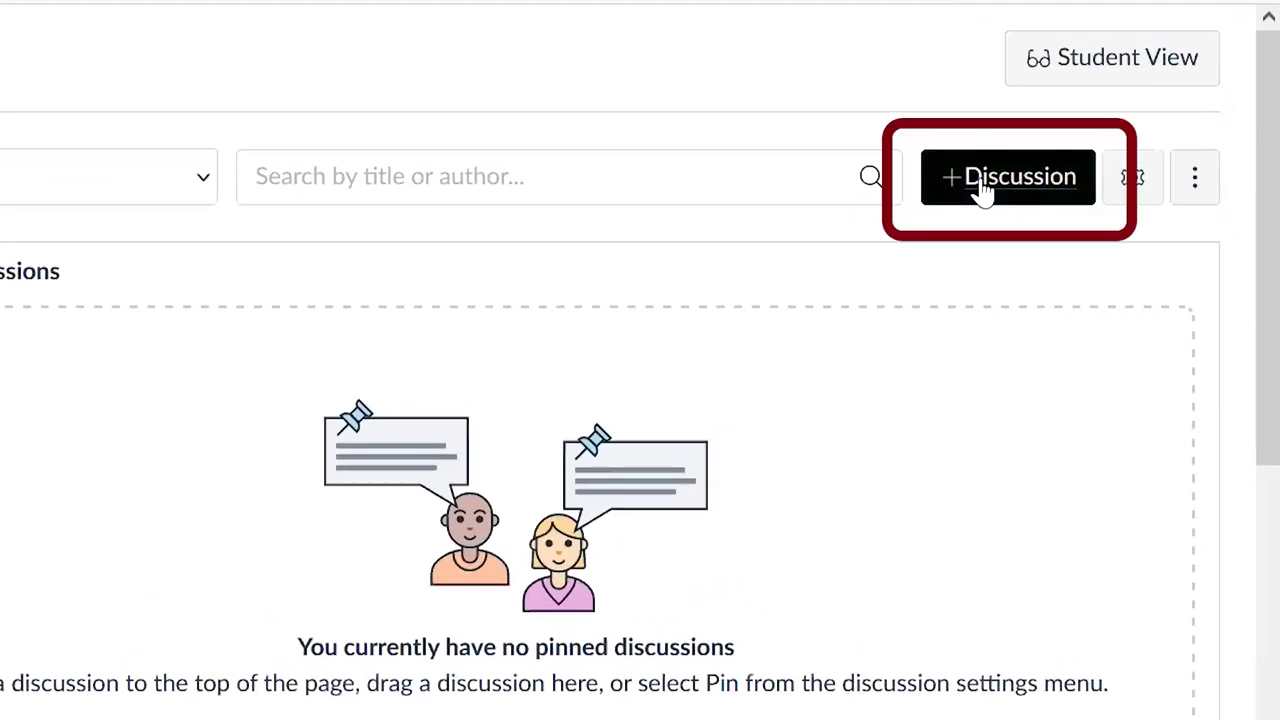
Step: Create a new discussion titled 'New Orleans in the Age of Tennessee Williams'
click(983, 190)
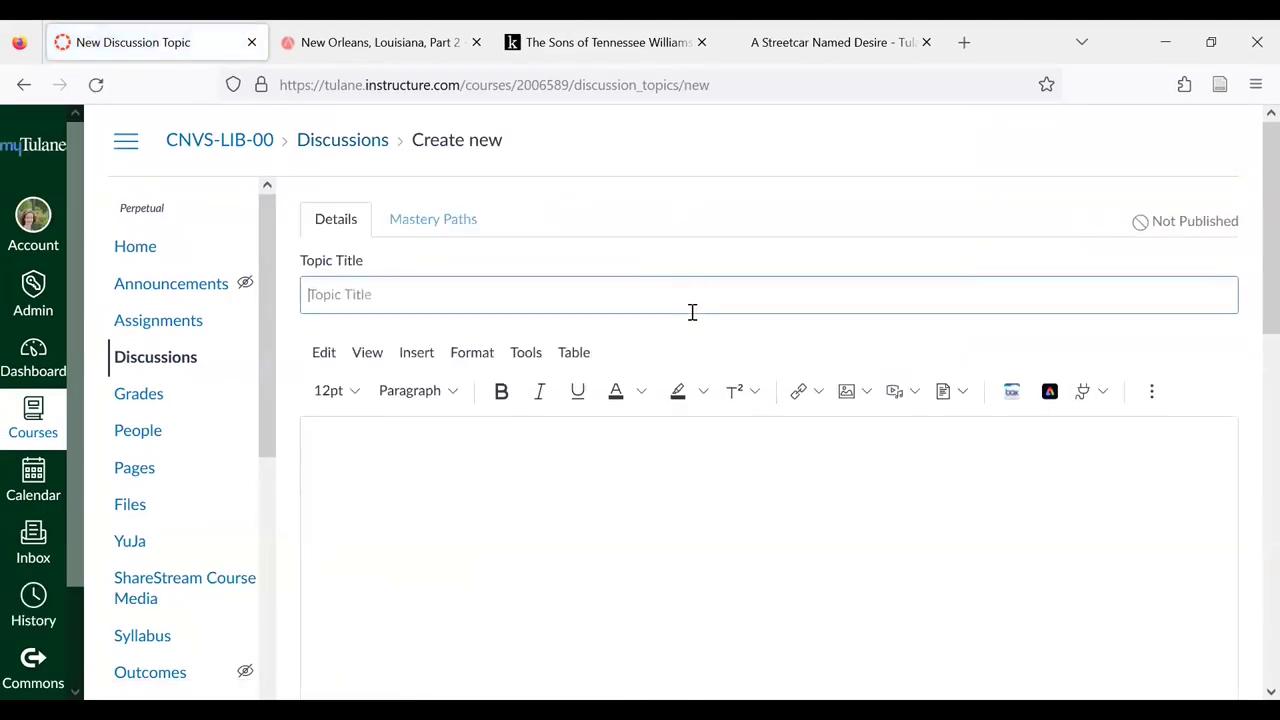
click(695, 298)
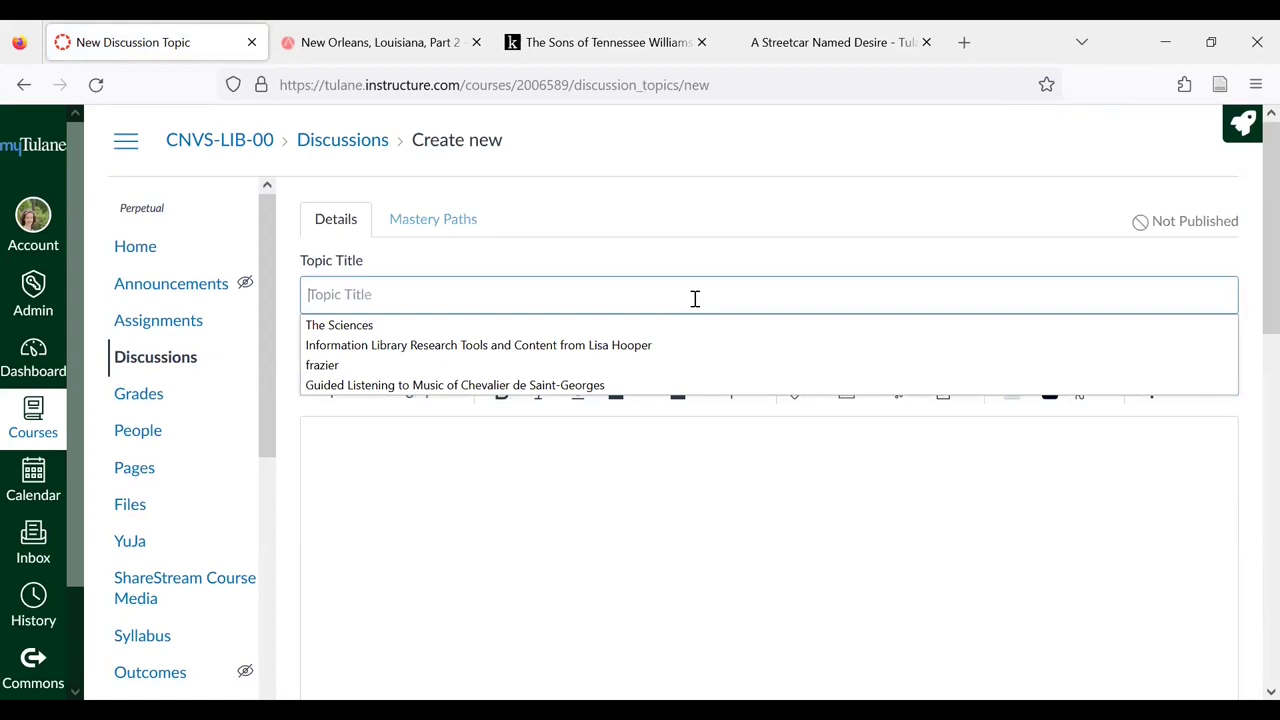
text(New Orleans in t)
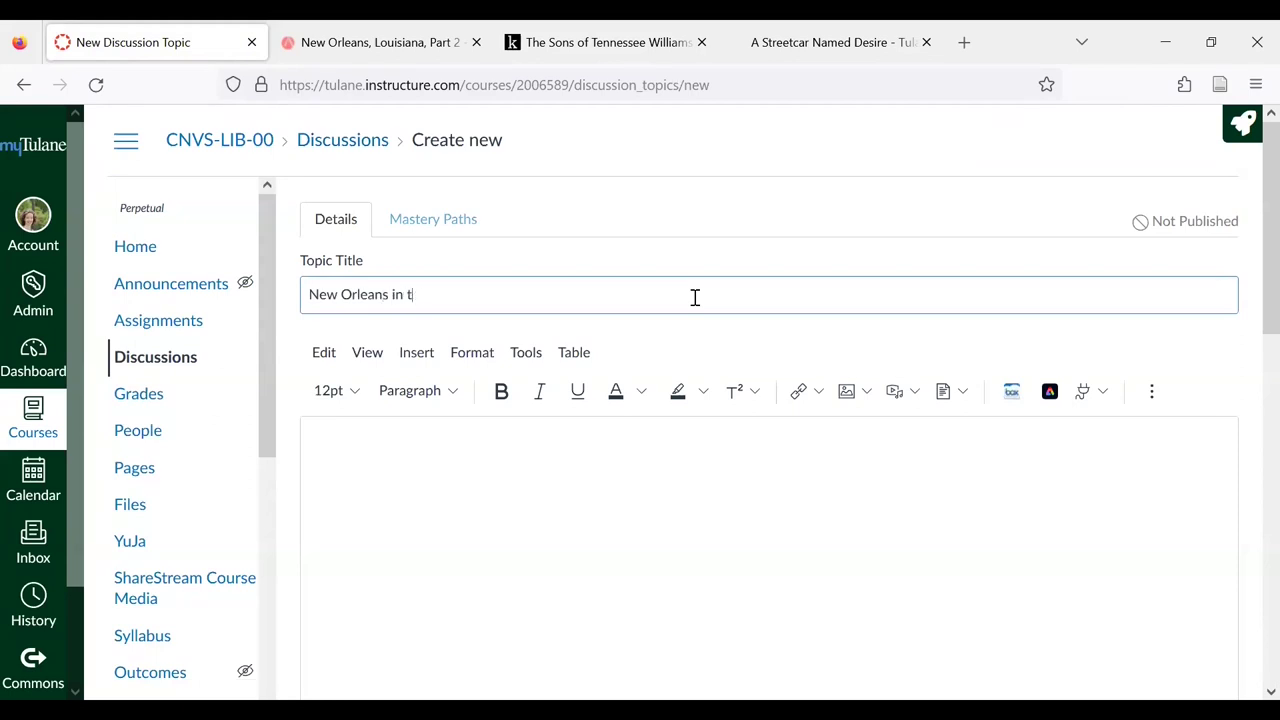
text(he Age of Tennesse)
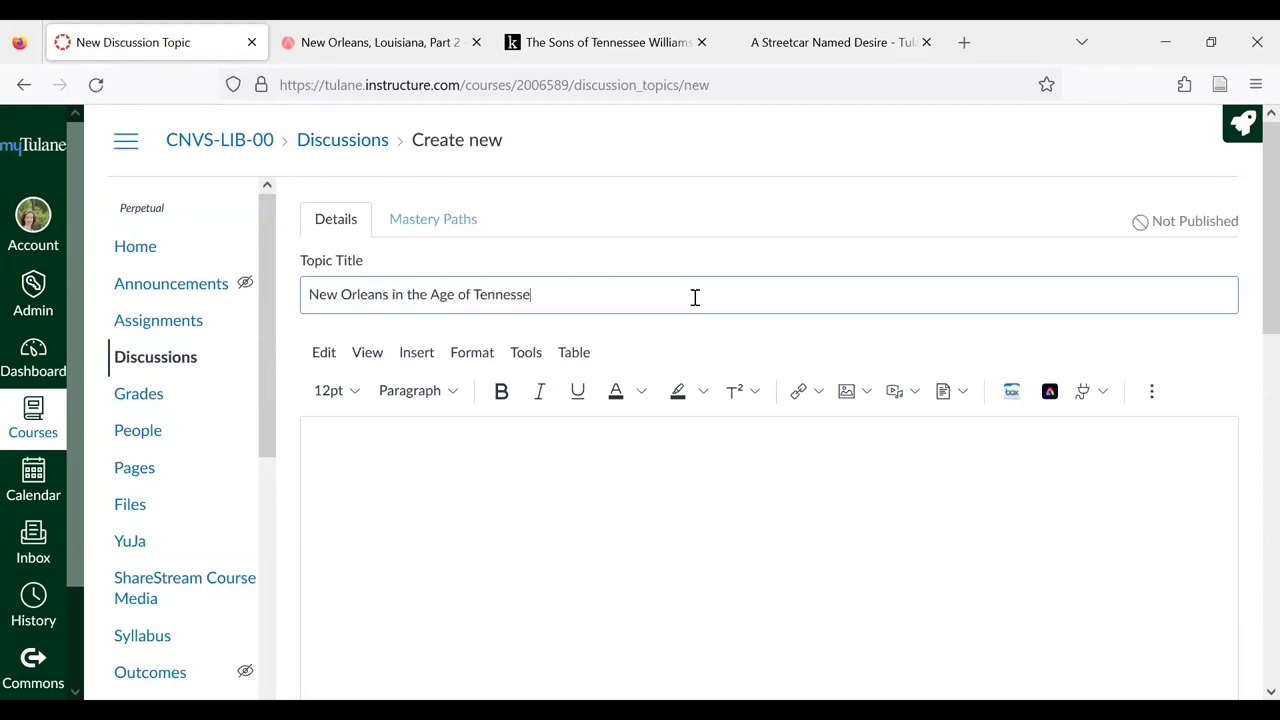
text(e Williams)
click(586, 434)
Step: Write the body prompt: watch the documentary and reflect on how its New Orleans fits other contemporaneous depictions
scroll(587, 434, down, 3)
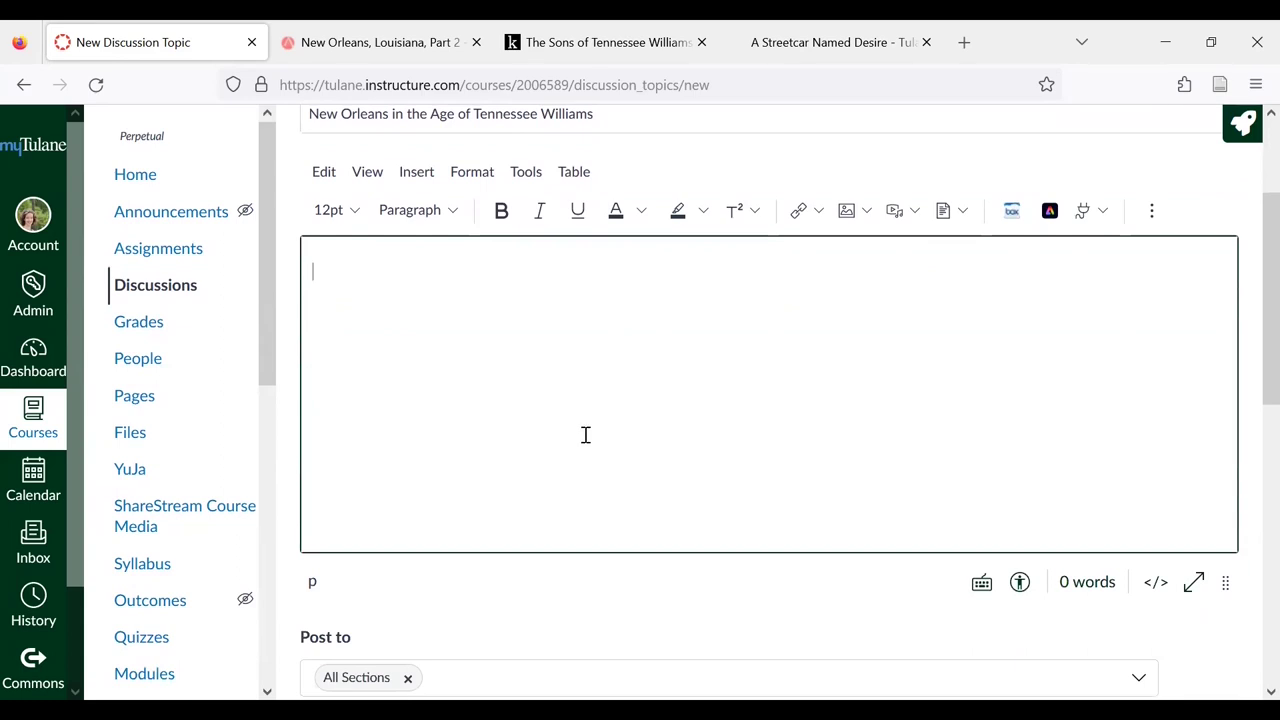
text(Wath)
text(h this documentary and)
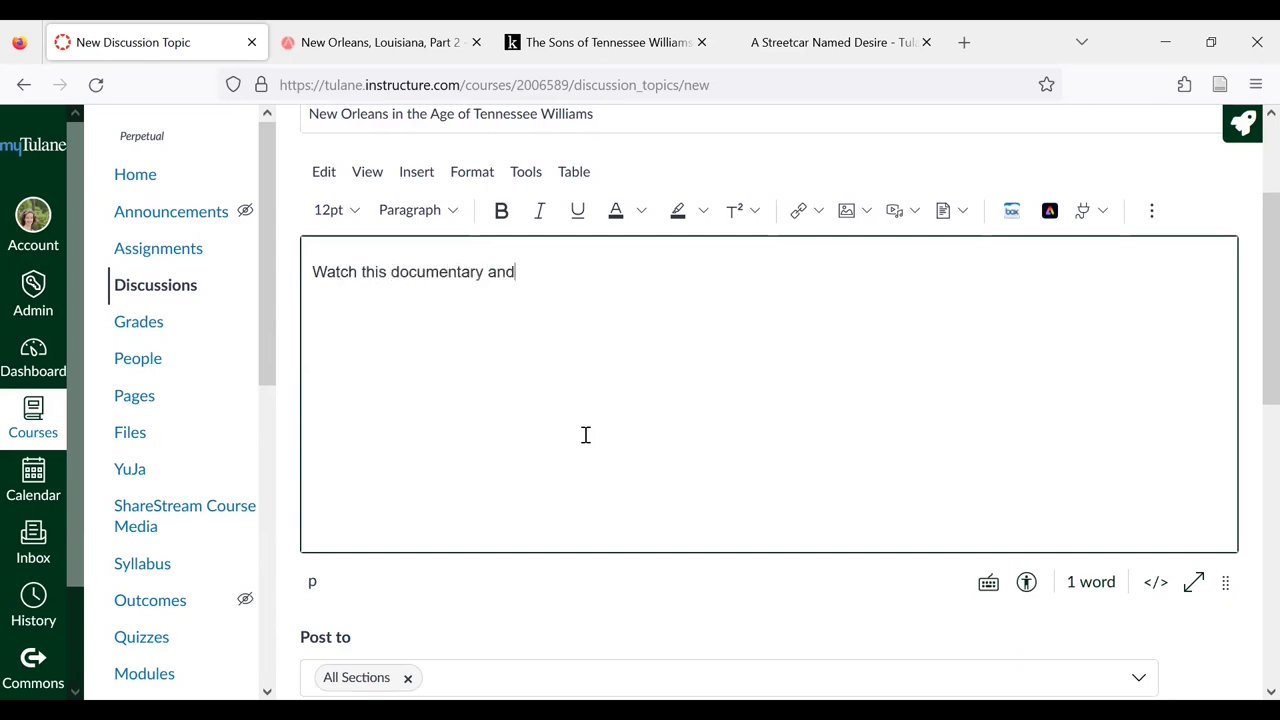
text( reflect o)
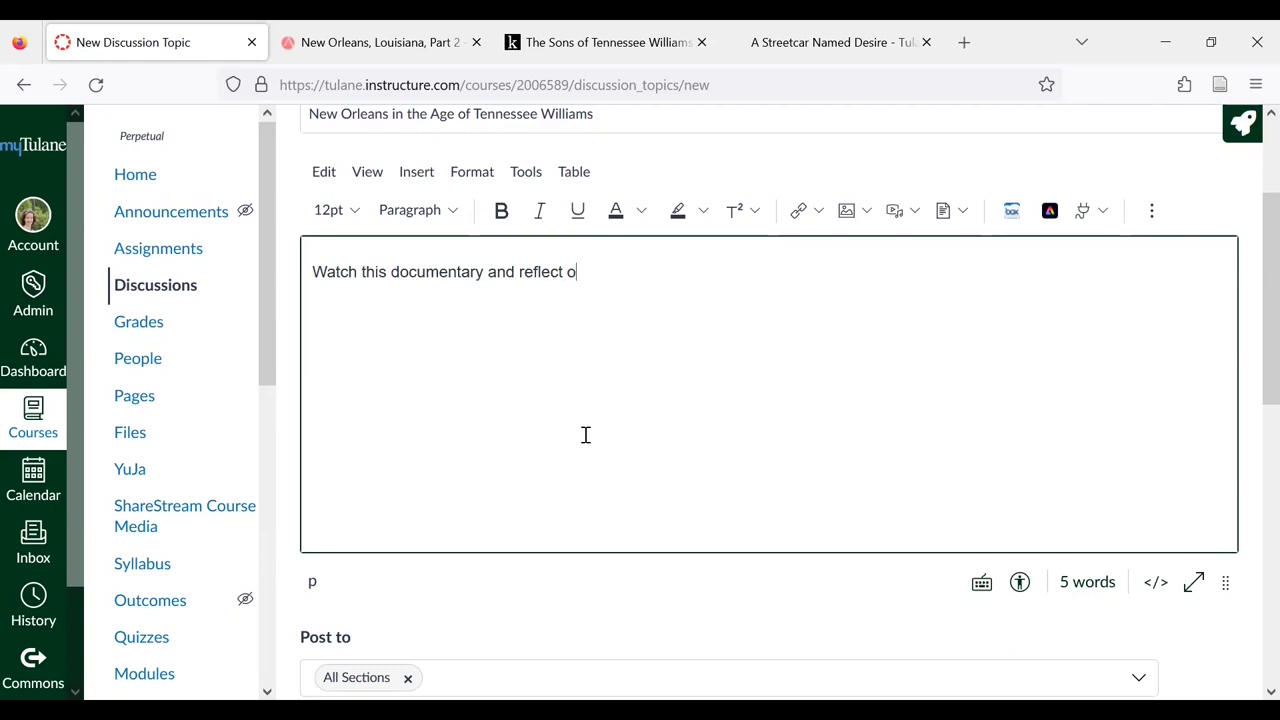
text(n how the version of New Orleans)
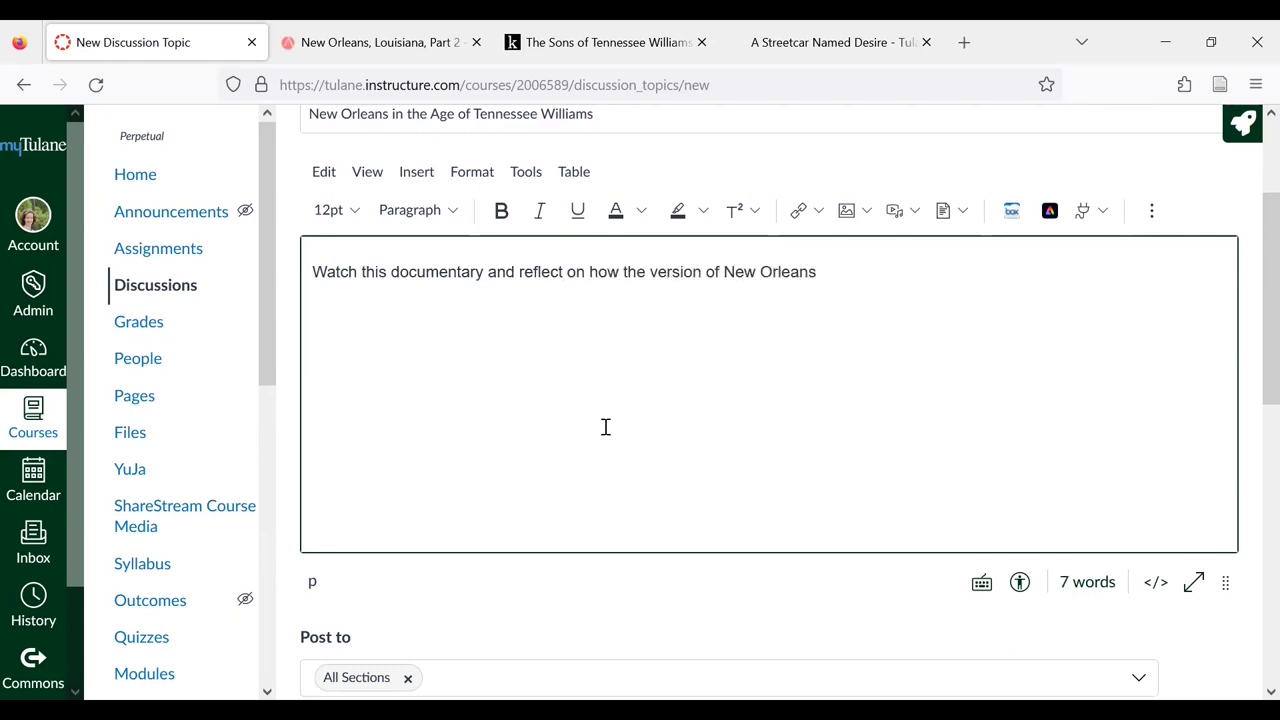
text( presented ov)
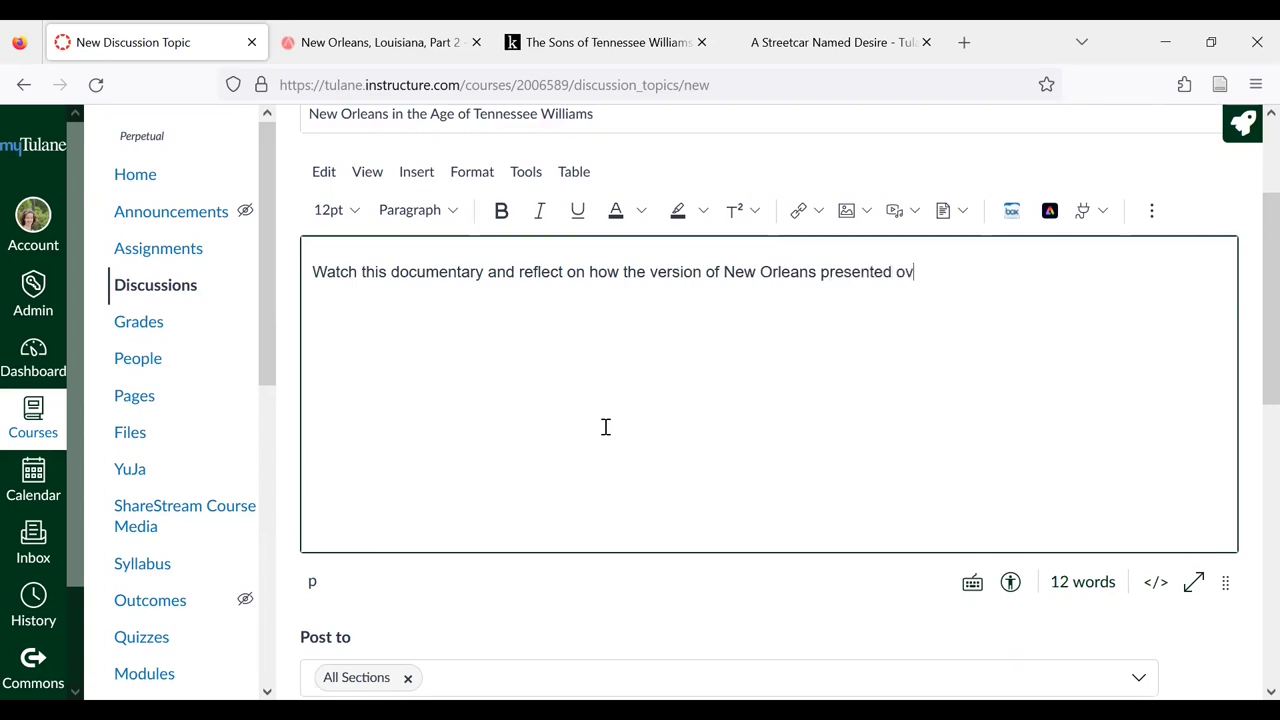
text(er time in this d)
key(BackSpace)
text(film does or does not fit with other contemporaneous depction)
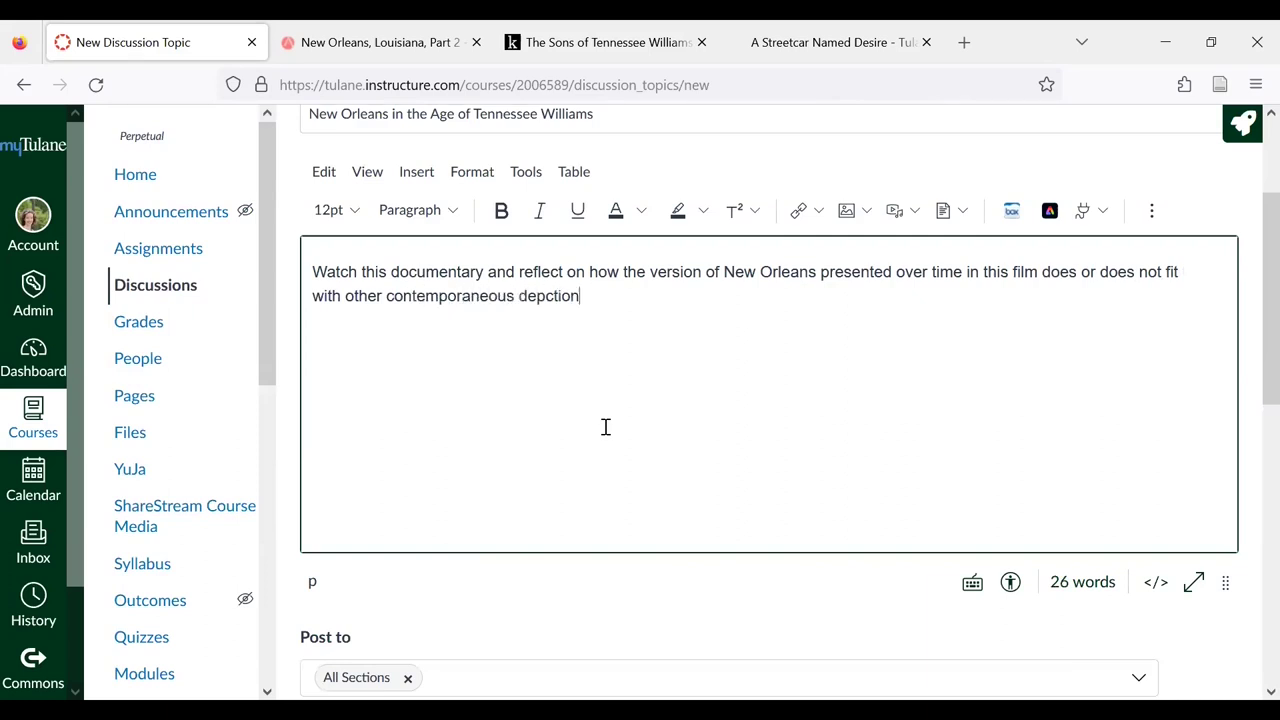
text(pictions of the city.)
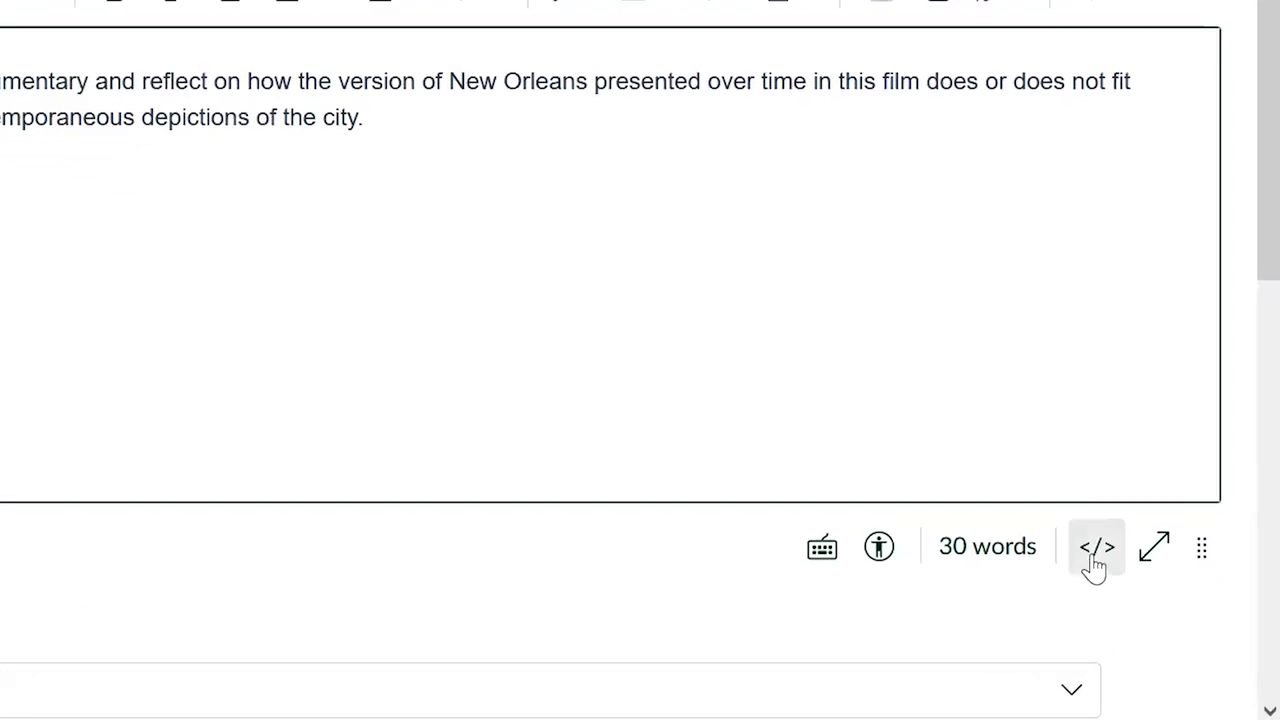
Step: Show the discussion body as HTML, then go to the Kanopy page for The Sons of Tennessee Williams
click(1095, 565)
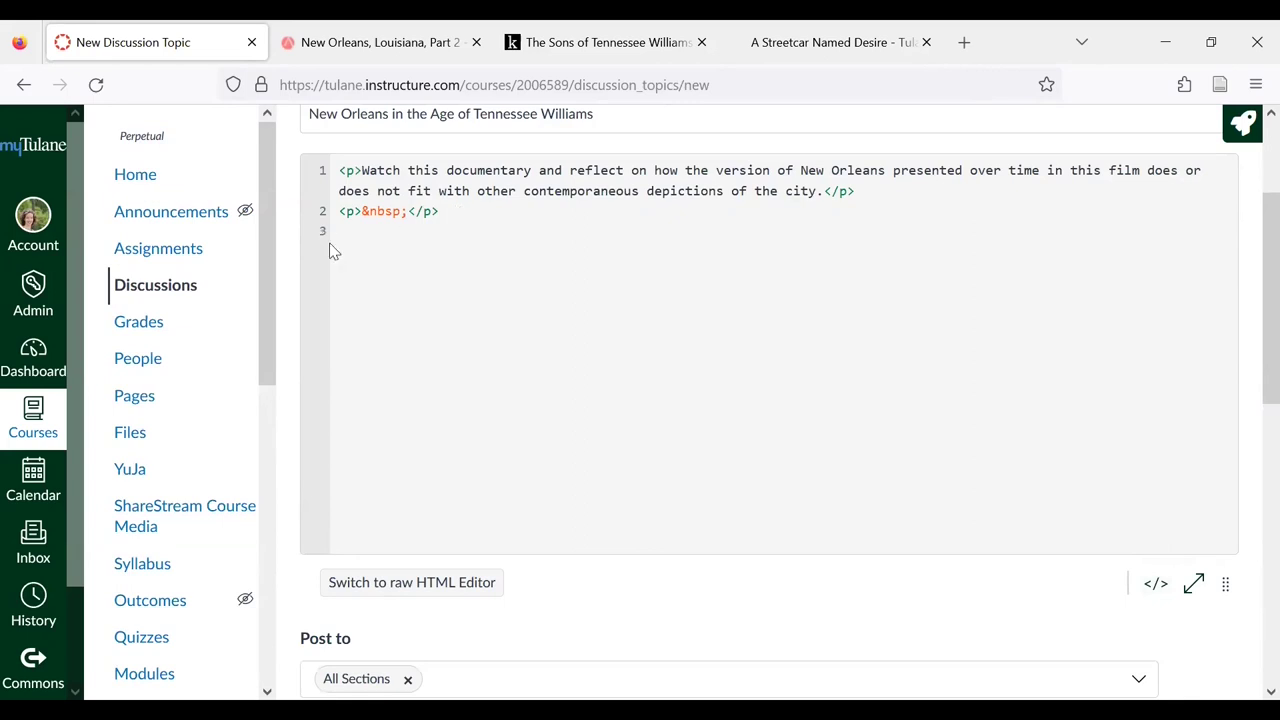
click(562, 52)
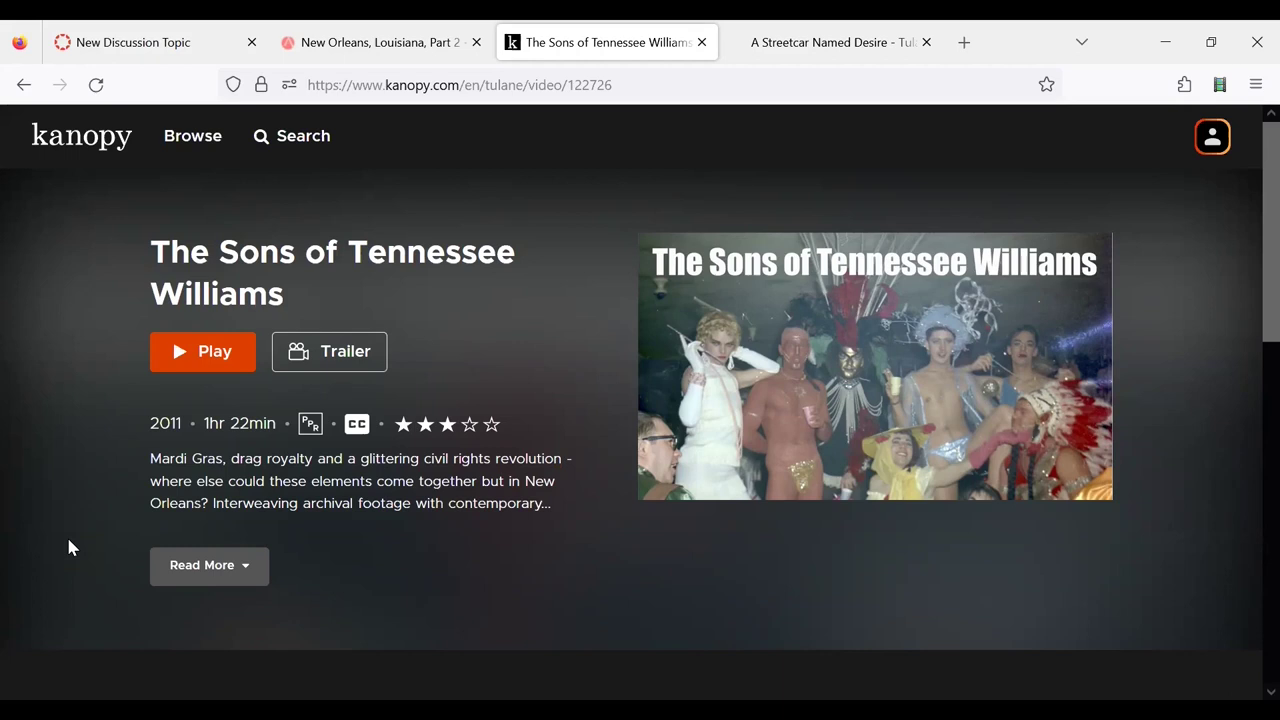
Step: Copy the Kanopy embed code for The Sons of Tennessee Williams from the Share options
scroll(68, 541, down, 1)
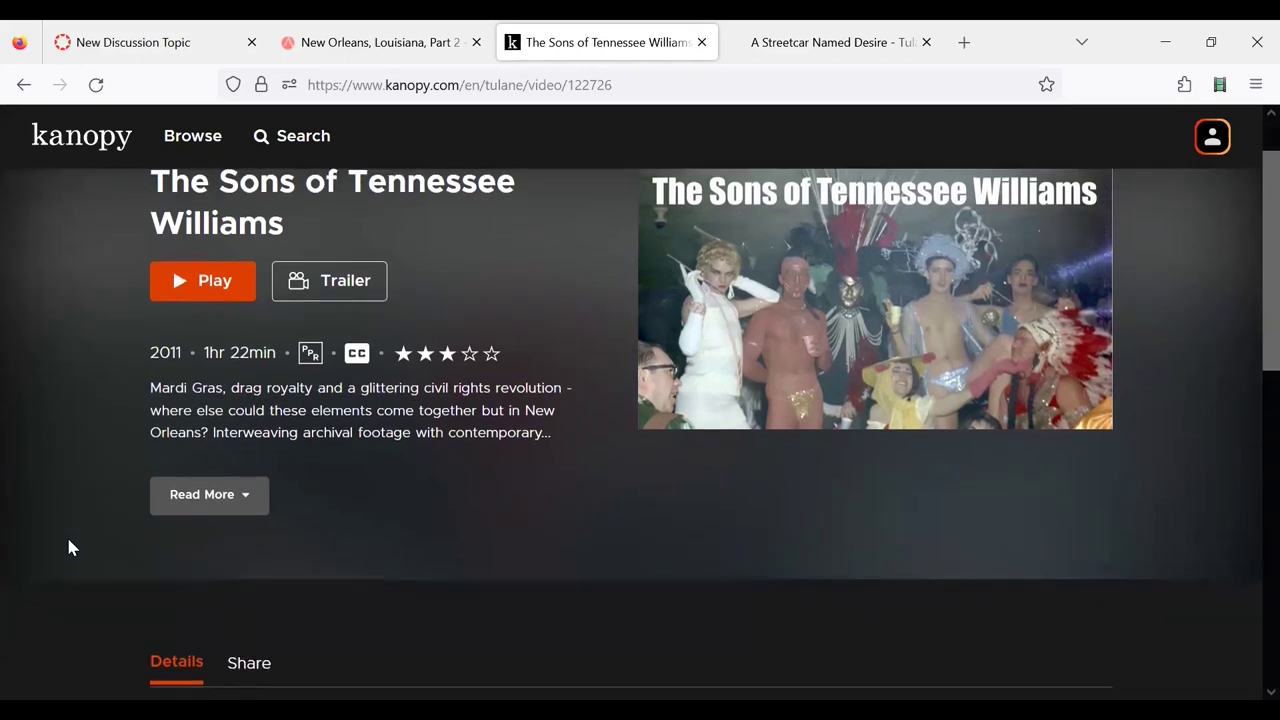
scroll(69, 547, down, 2)
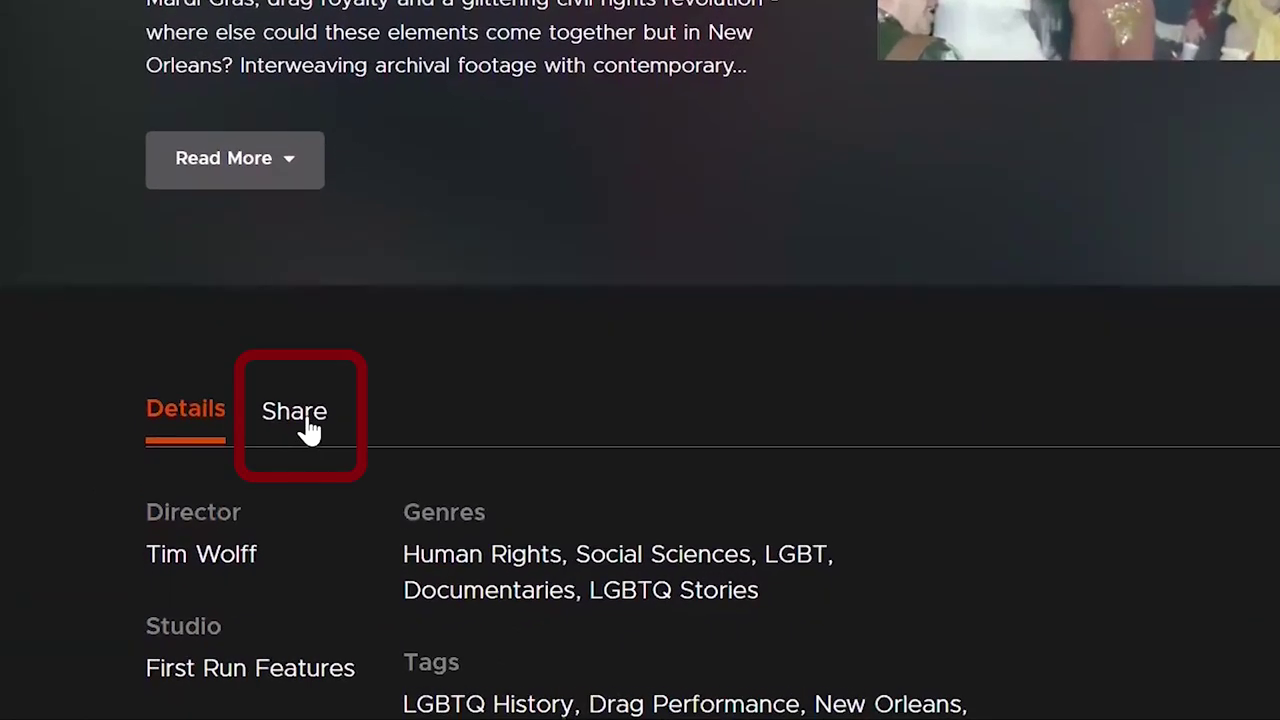
click(305, 420)
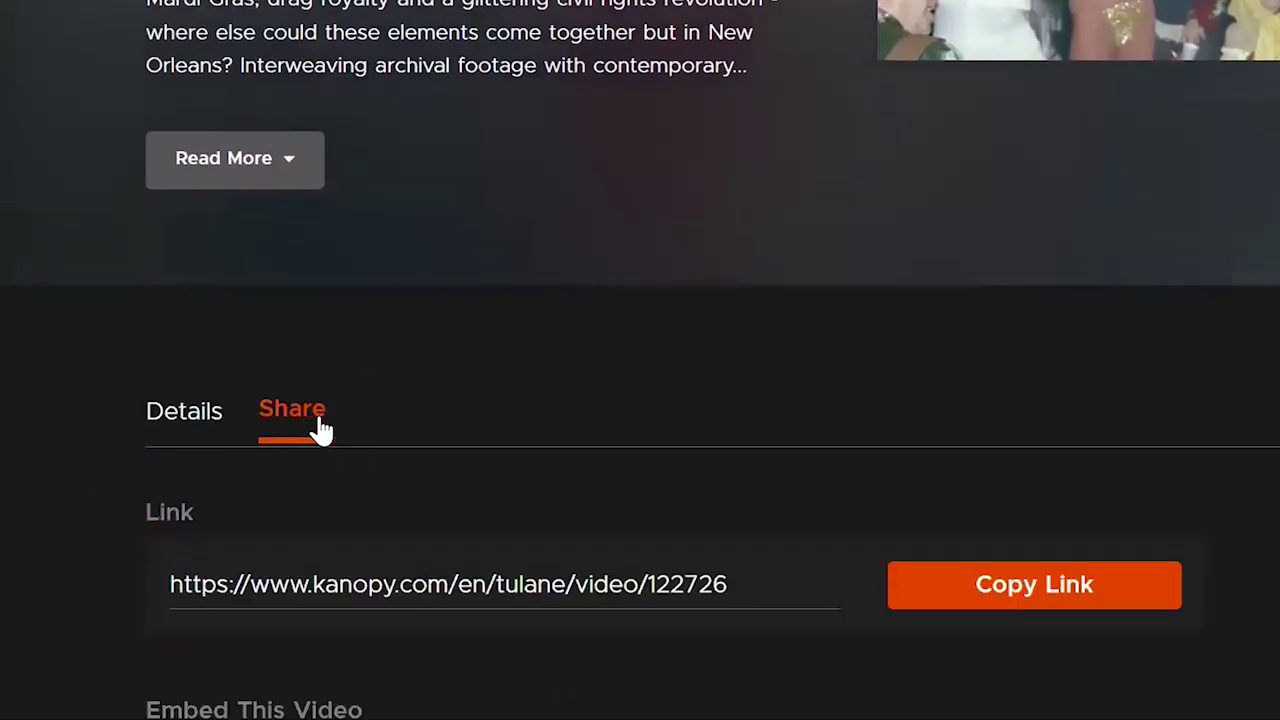
scroll(634, 372, down, 3)
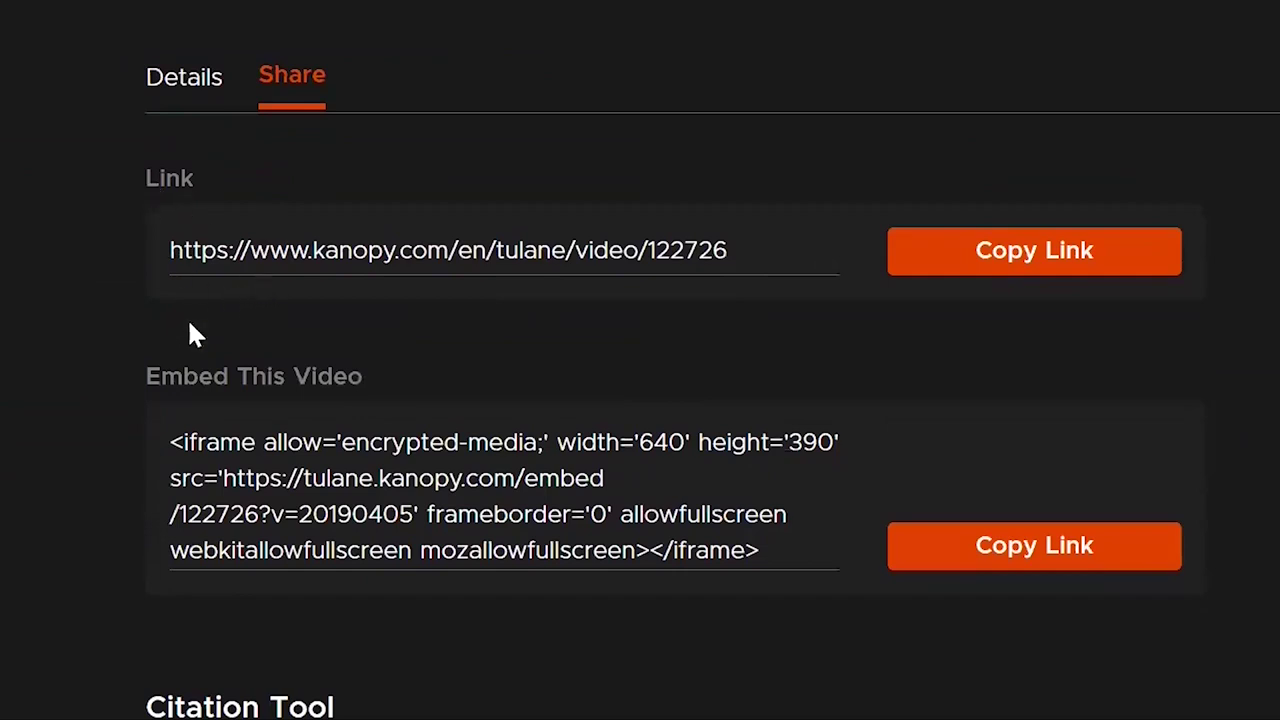
click(968, 556)
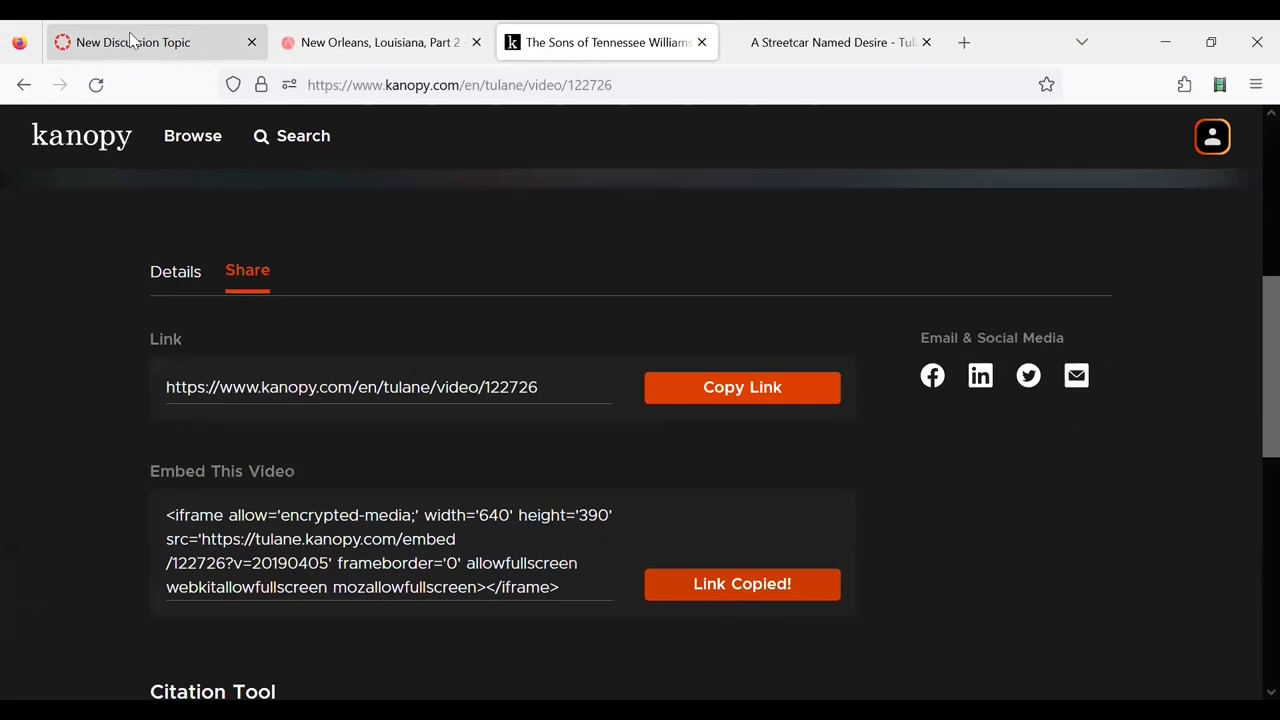
Step: Embed the copied Kanopy iframe on line 3 of the body's HTML and return to rich view
click(130, 40)
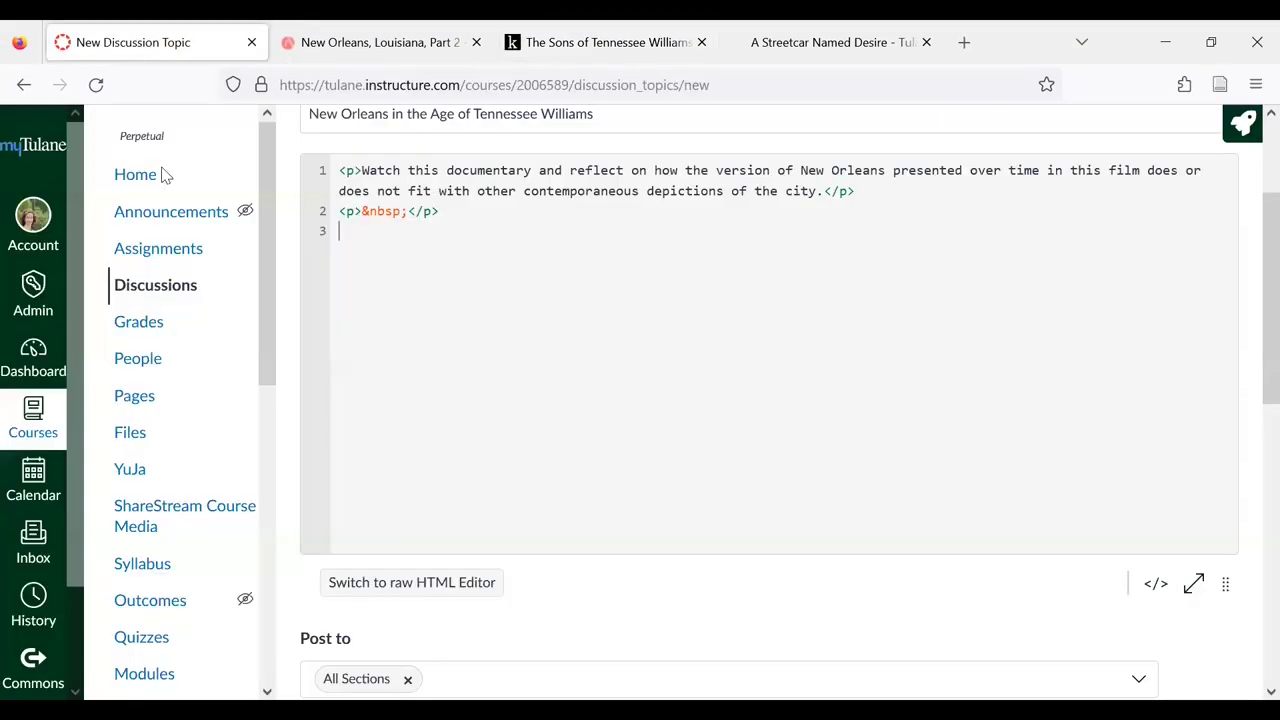
click(390, 283)
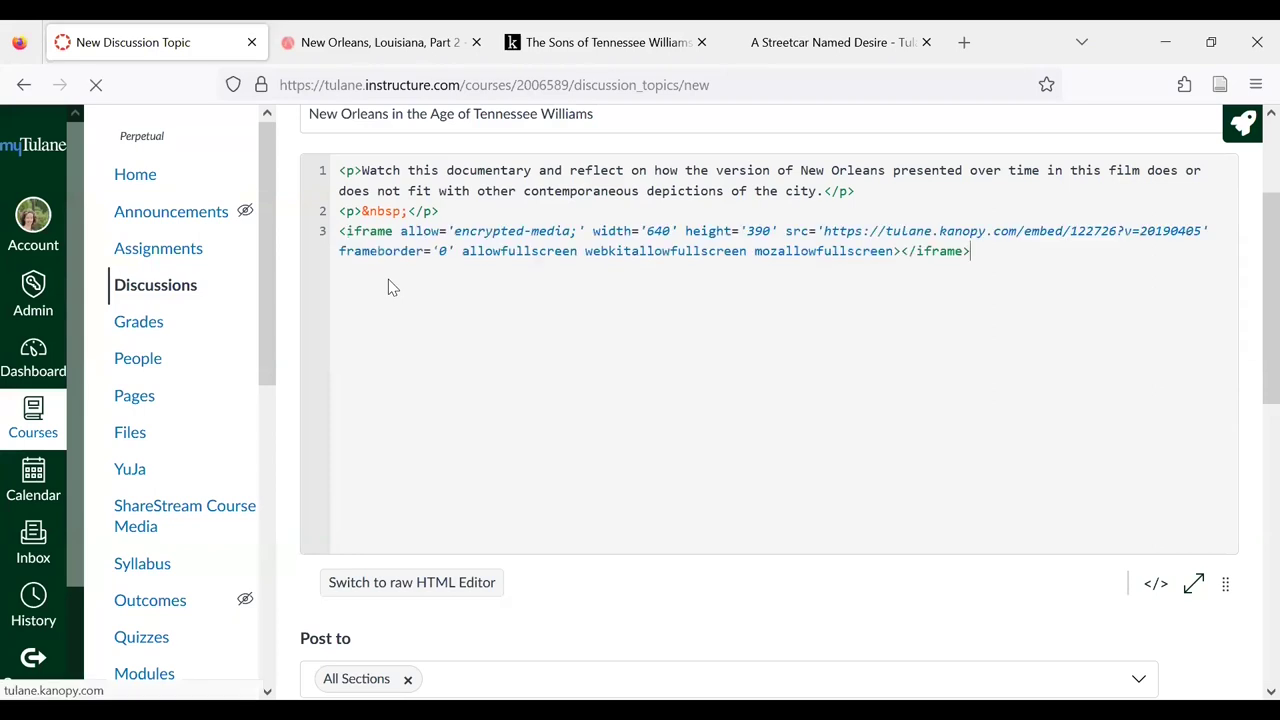
click(1155, 585)
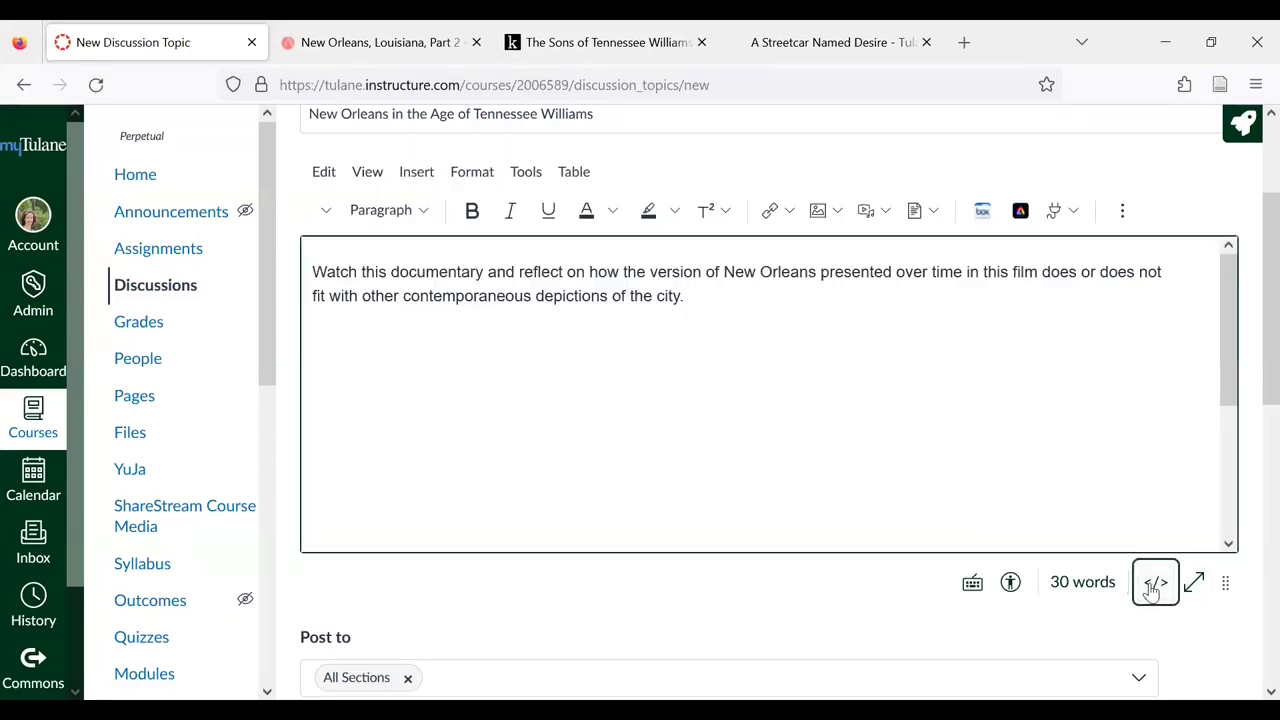
Step: Allow threaded replies and liking on the discussion
scroll(1132, 355, down, 2)
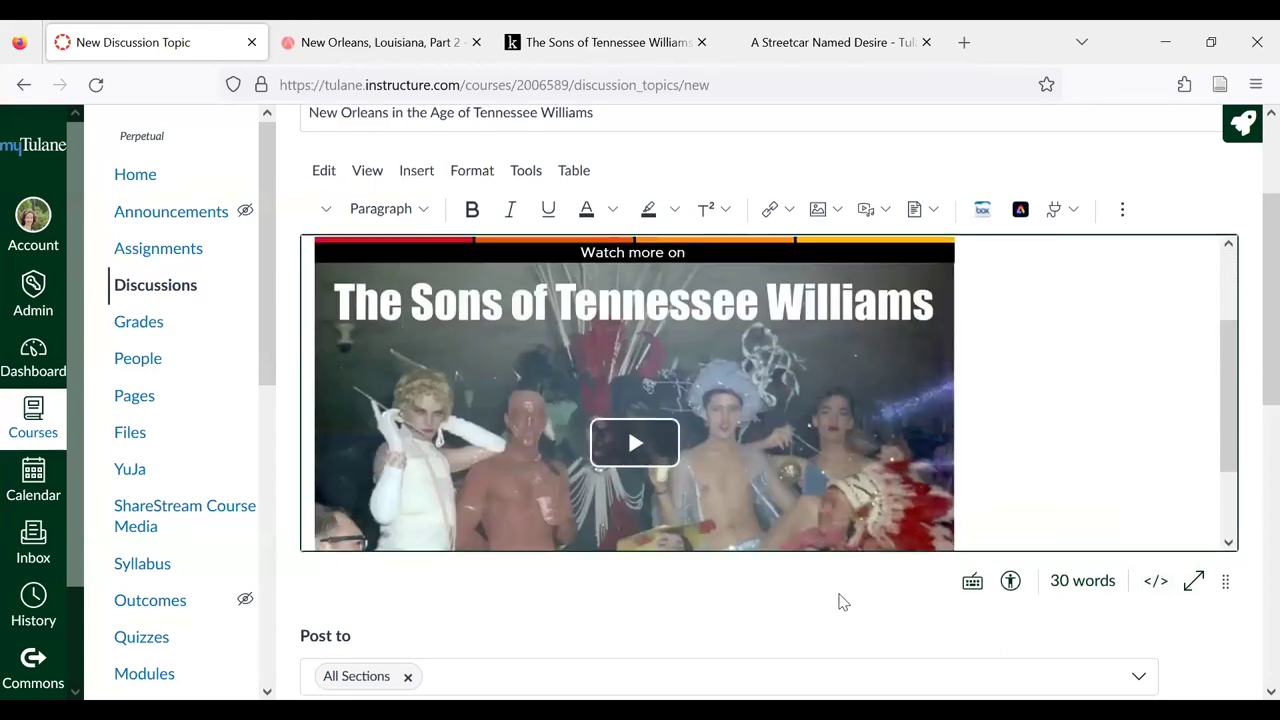
scroll(843, 600, down, 3)
scroll(843, 600, down, 4)
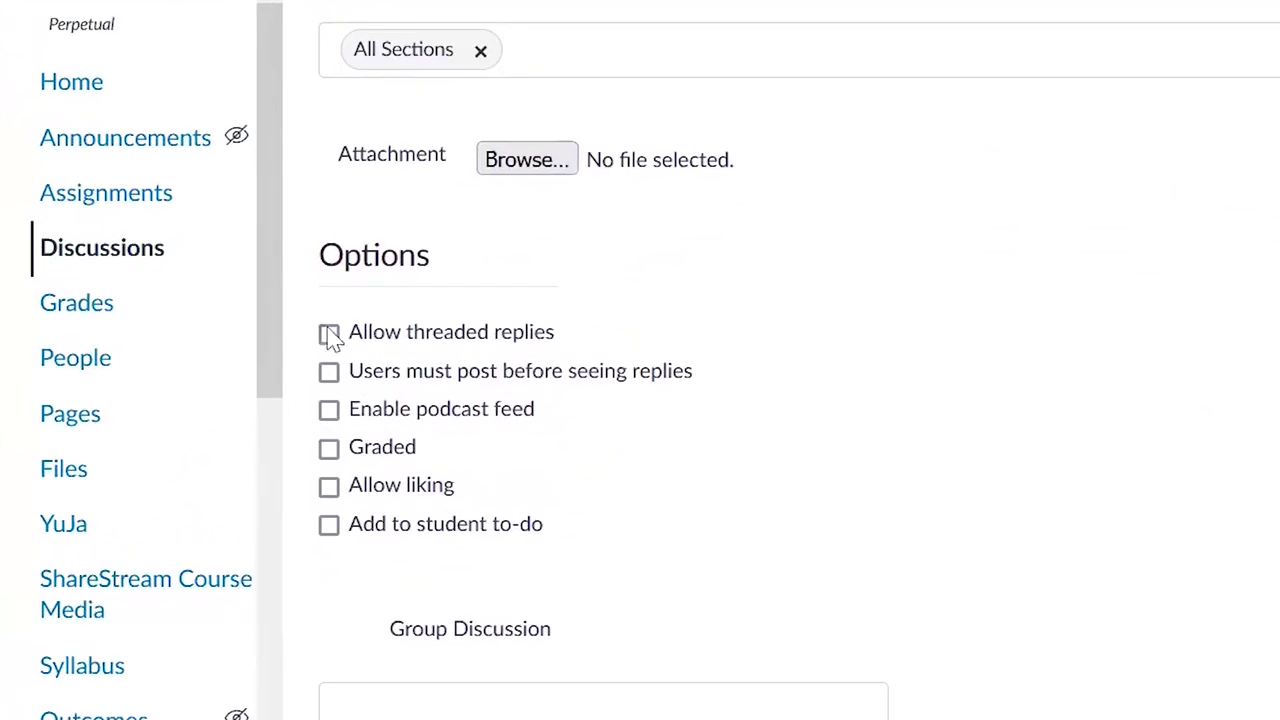
click(330, 335)
click(330, 487)
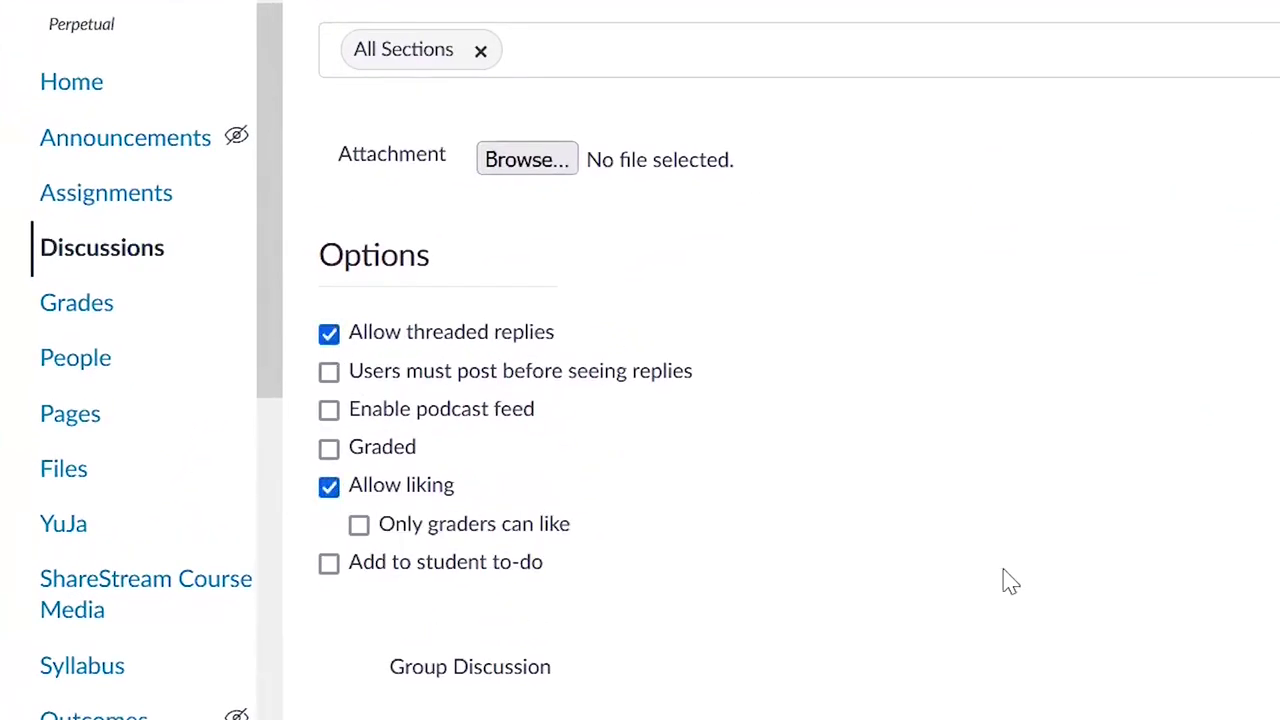
Step: Make the discussion available from July 14 until July 31, then save and publish it
scroll(1003, 580, down, 3)
click(770, 567)
click(777, 336)
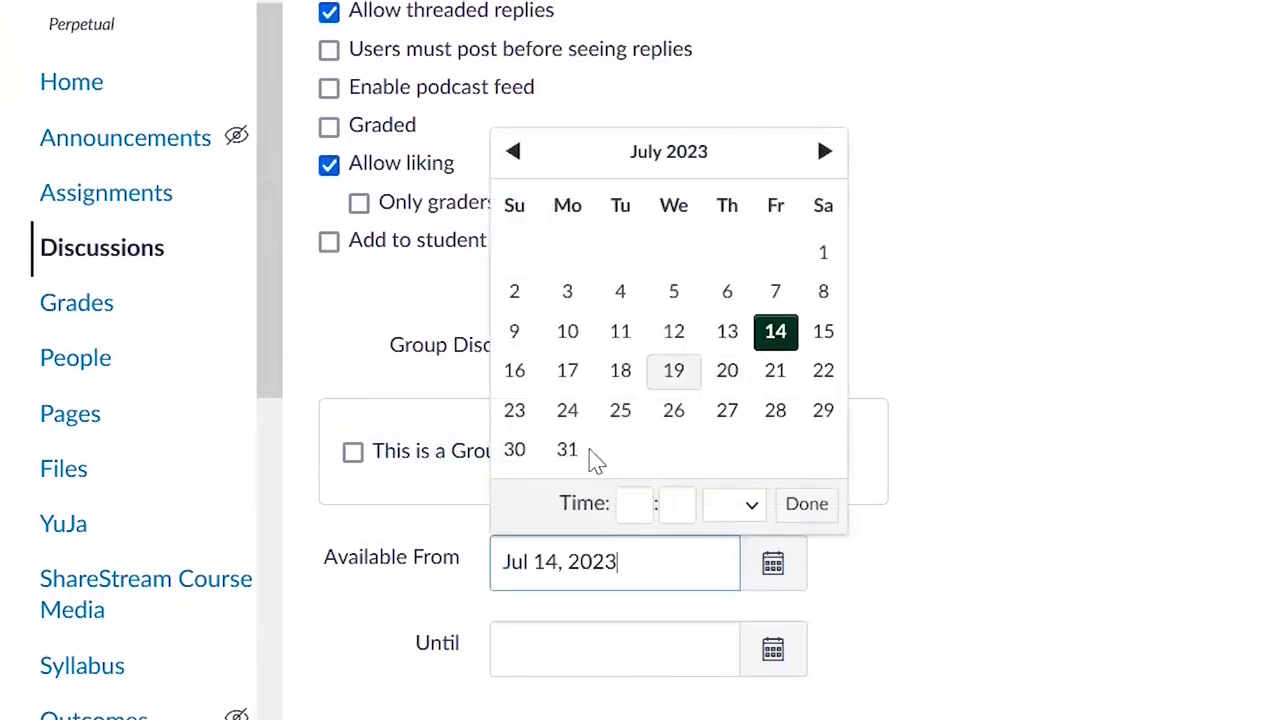
click(810, 506)
click(771, 650)
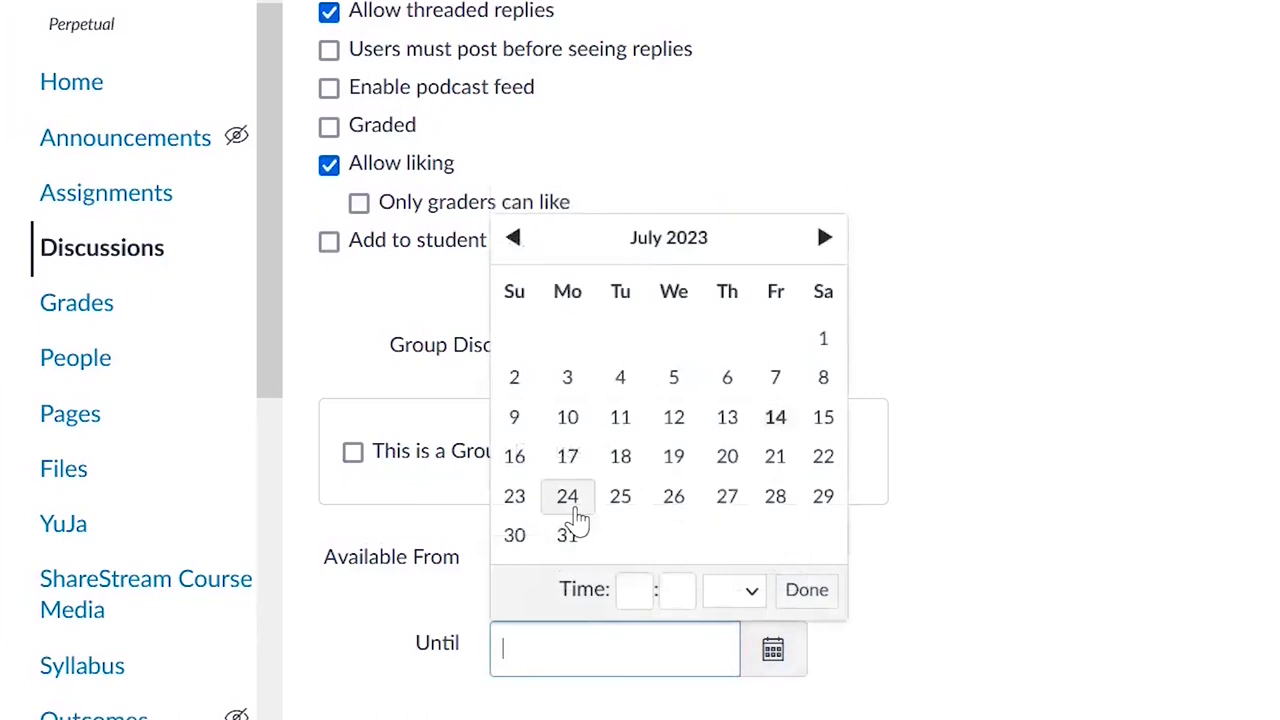
click(569, 534)
click(1200, 603)
click(1020, 580)
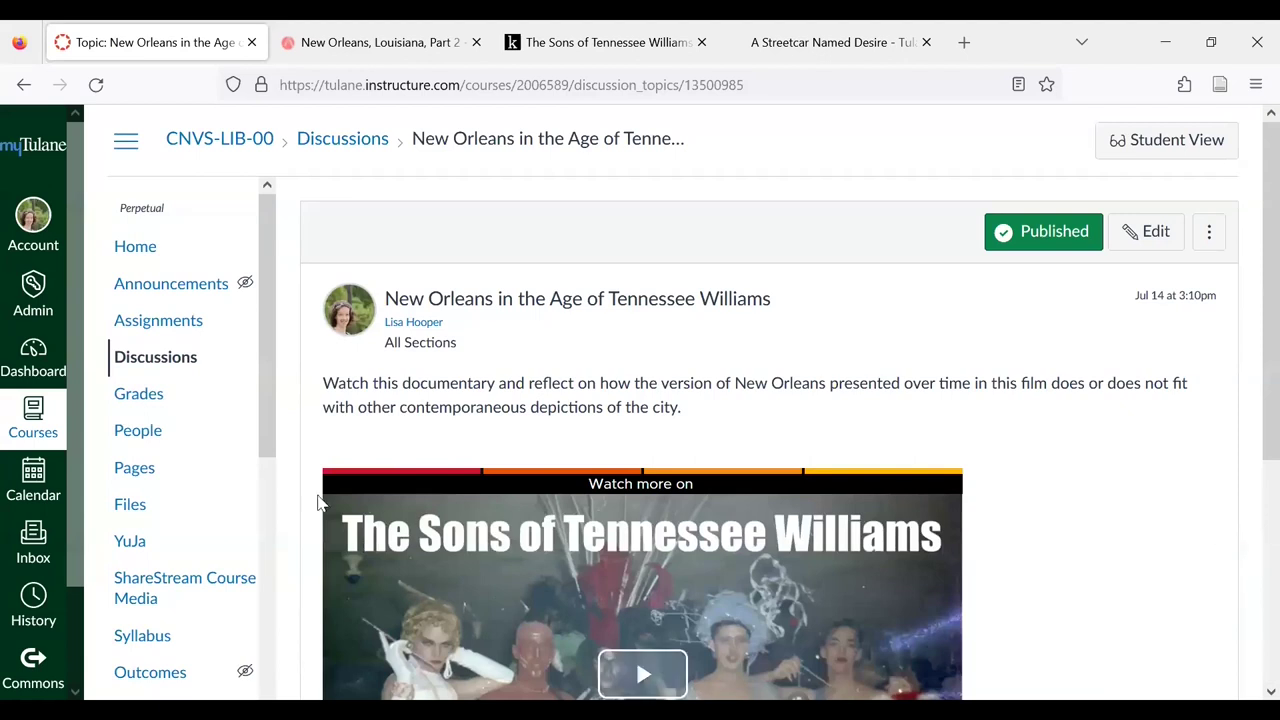
Step: Return to the course Discussions list and collapse the Pinned Discussions section
click(142, 369)
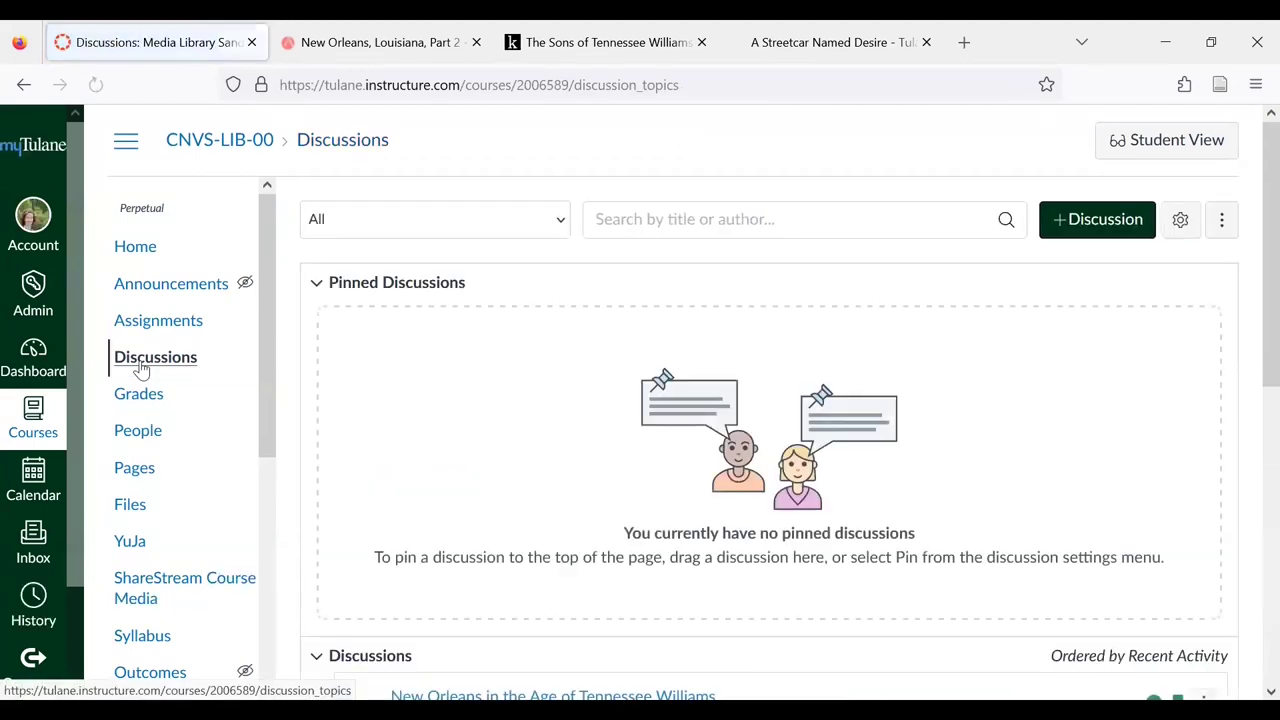
click(318, 285)
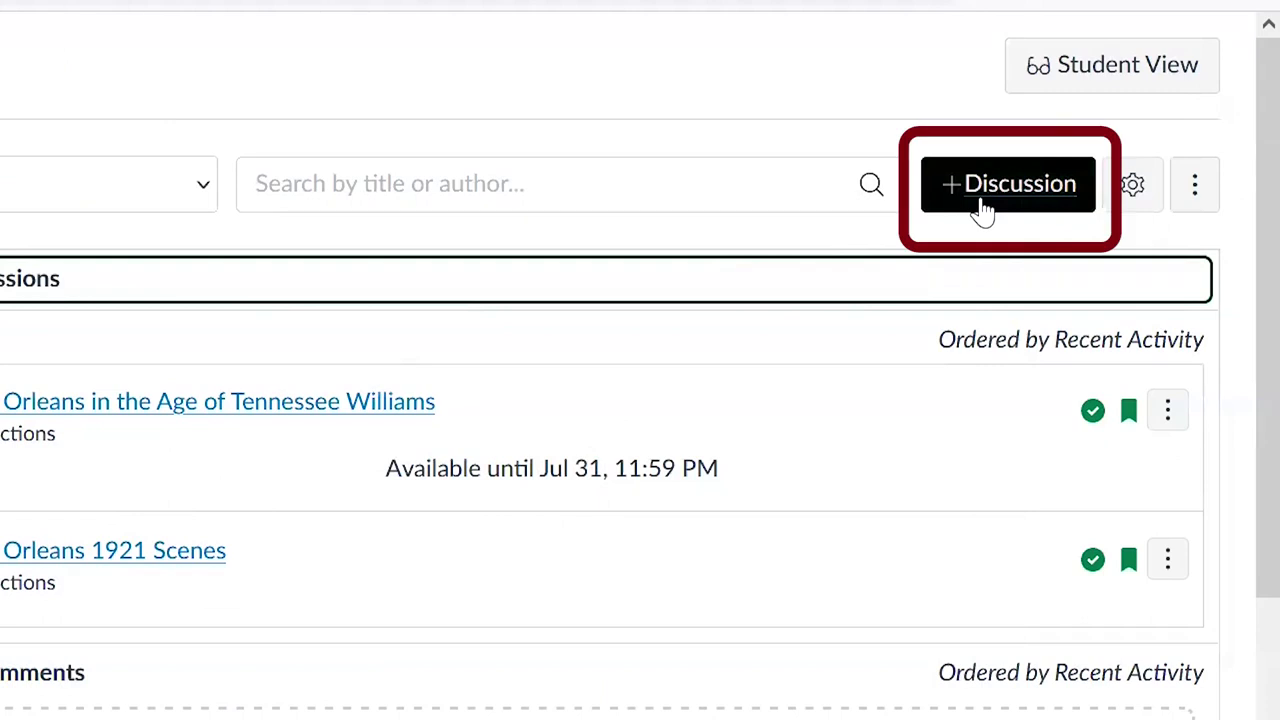
Step: Start a new discussion titled 'Representations of Representation'
click(990, 195)
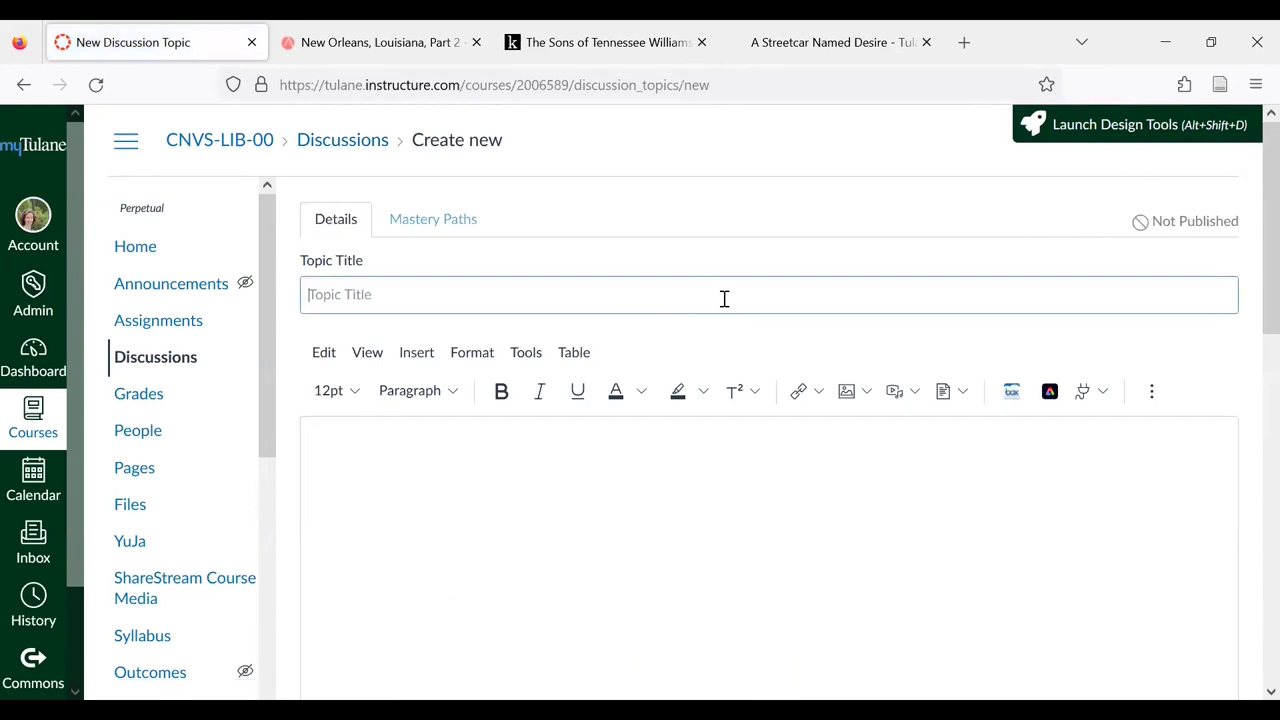
click(724, 298)
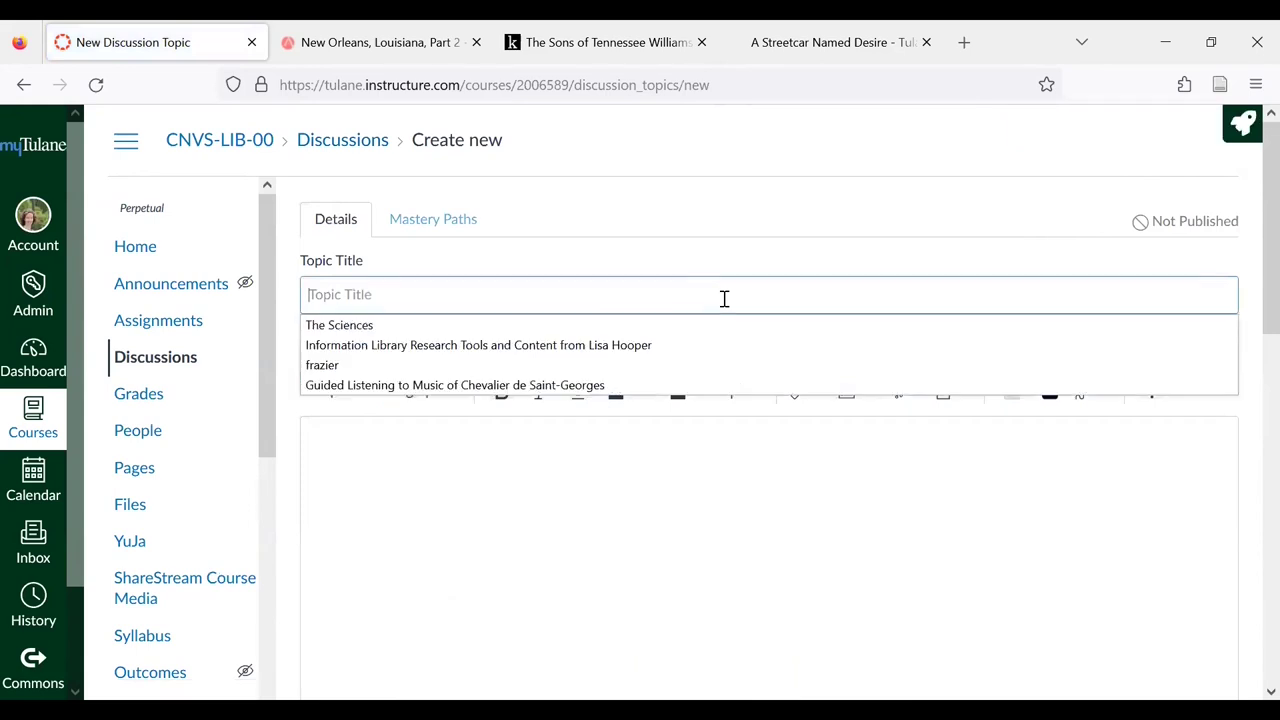
text(Representati)
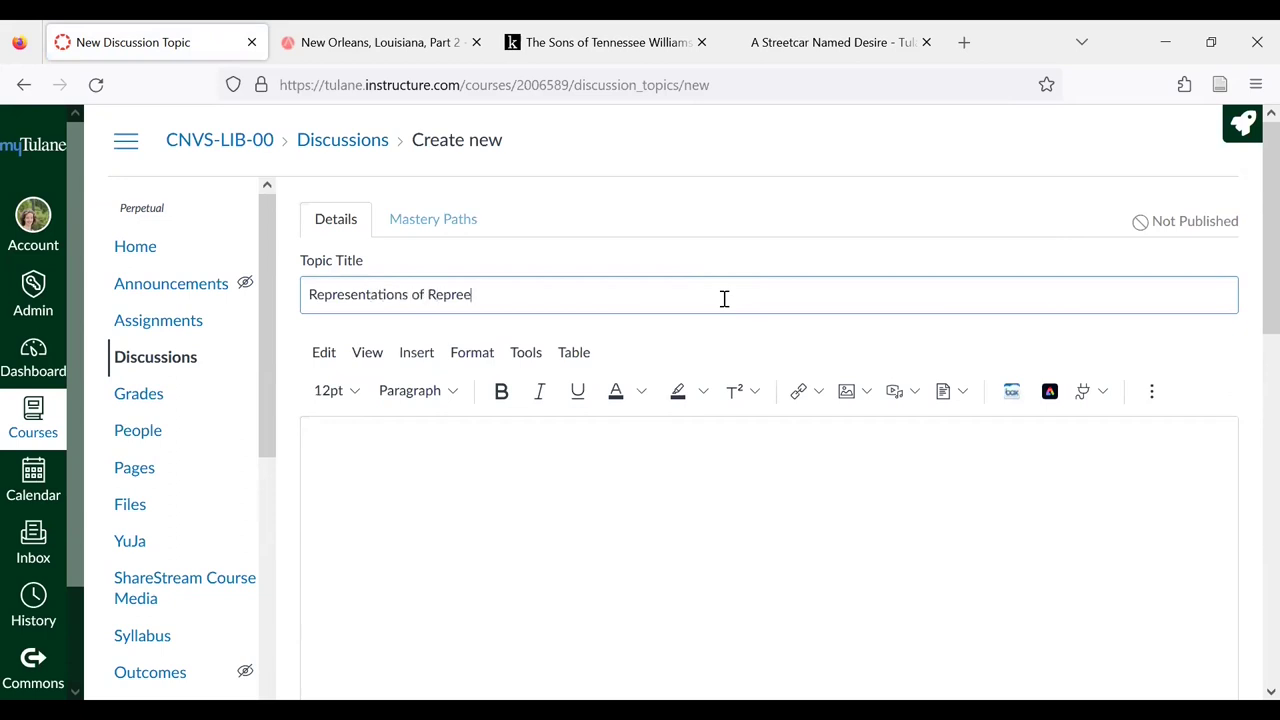
text(ons of Representation)
Step: Write the prompt on how the films, readings, and discussions reshape reality into its own fantasy image
click(663, 501)
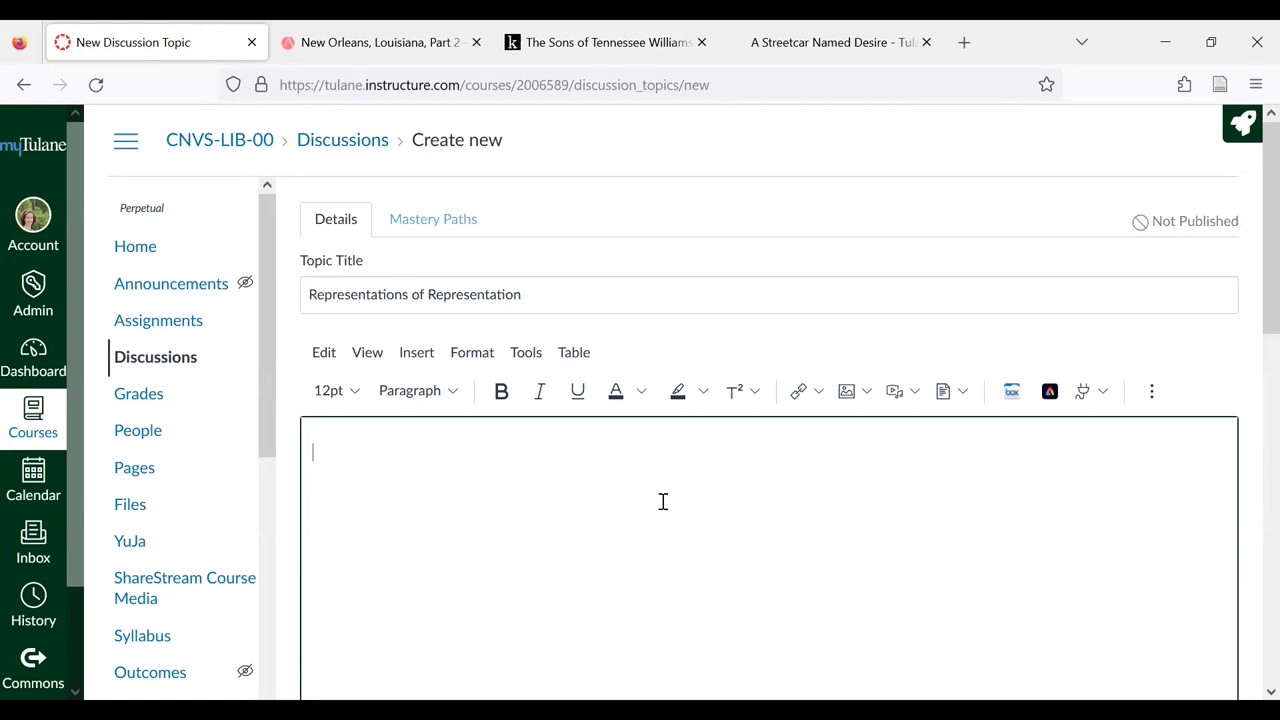
text(Consider all the films)
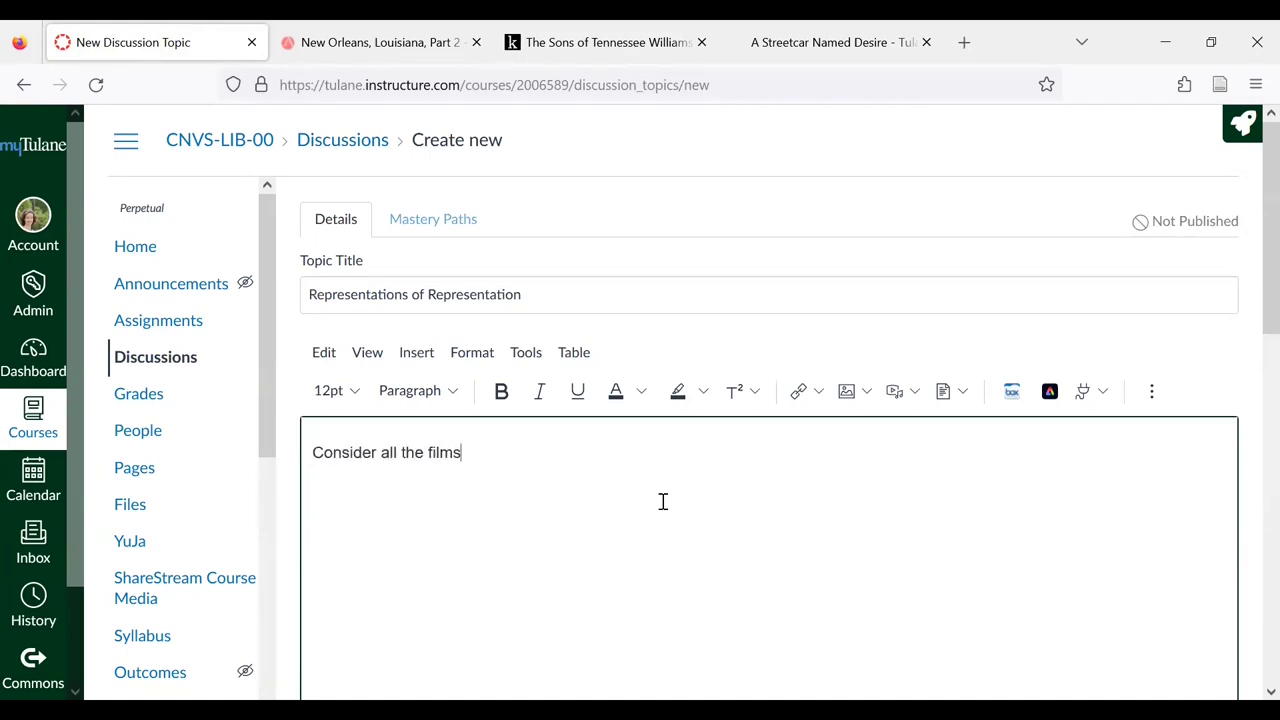
text(, readings, and edidiscussions we've engaged with to date and comment upon how multiple layers of)
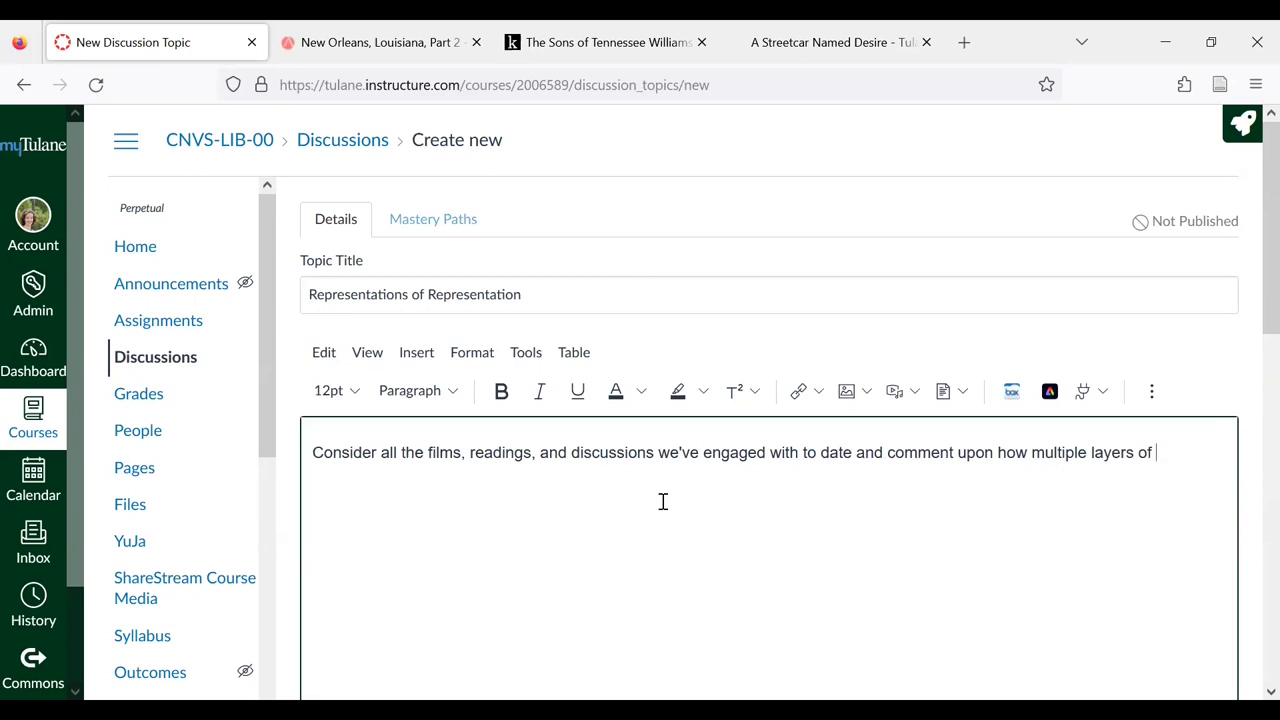
text( representation)
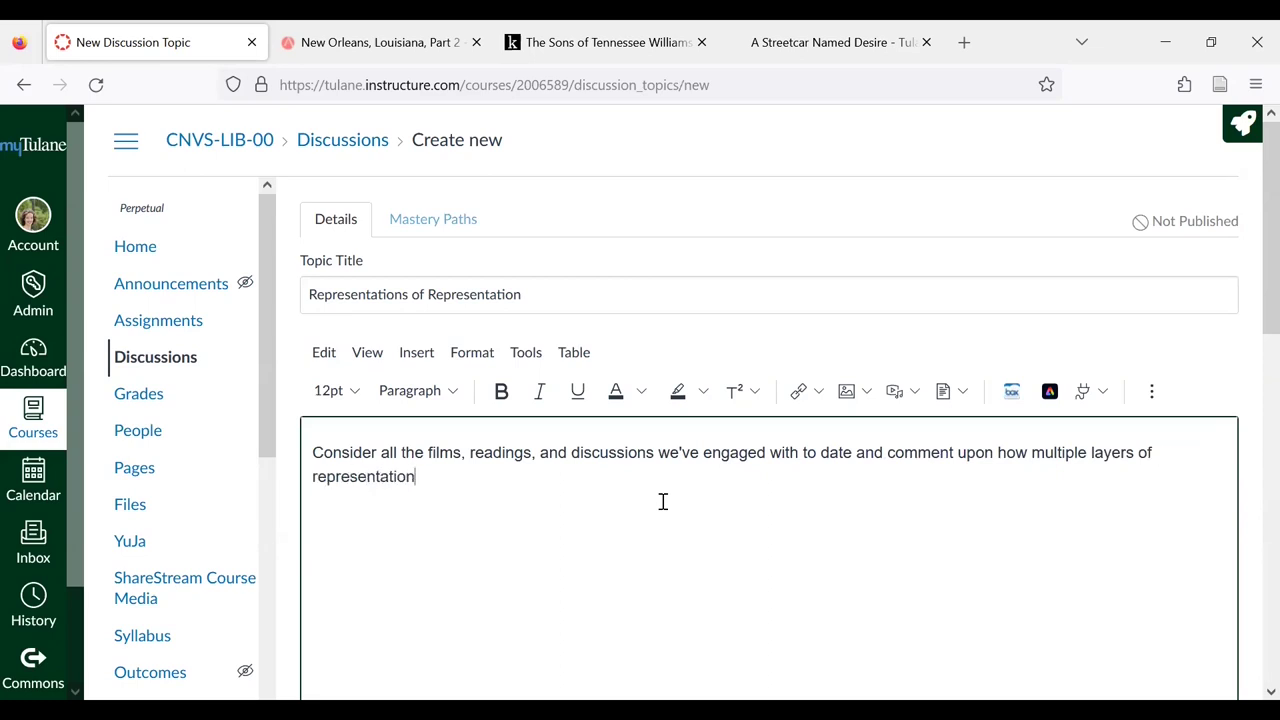
text( might re-shape)
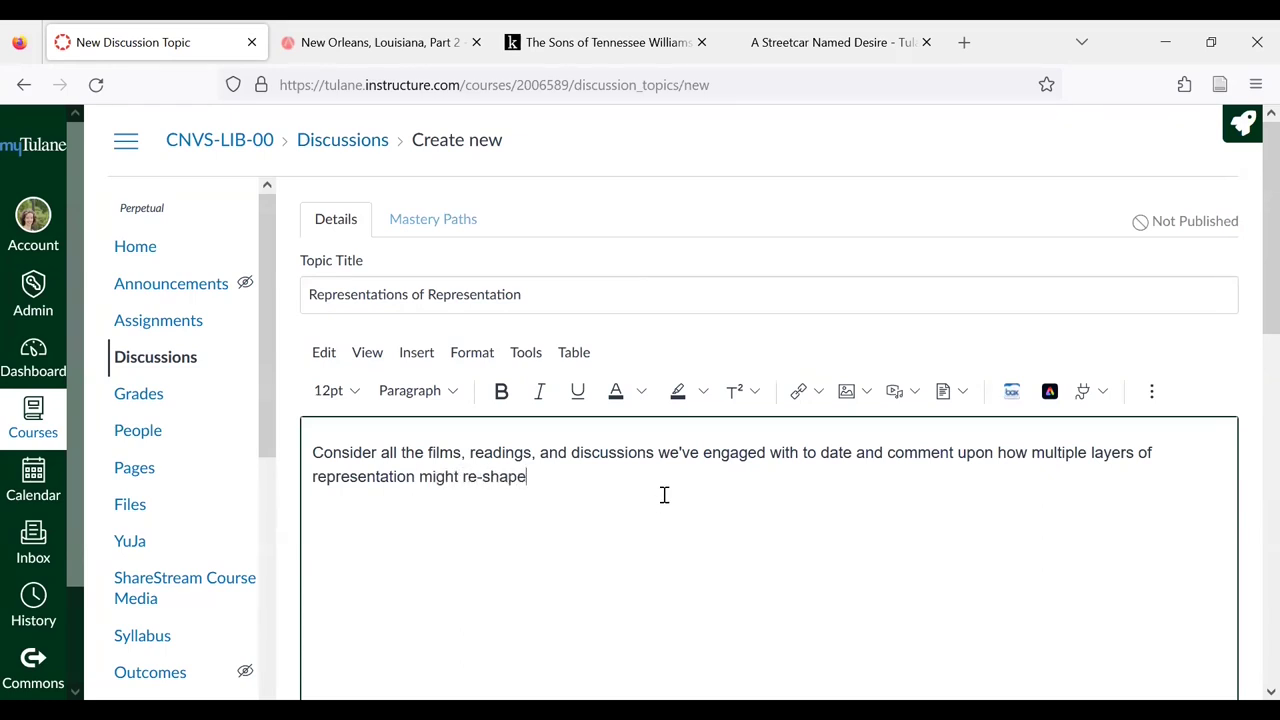
text( rea)
text(lity itno)
key(BackSpace)
key(BackSpace)
text(nto its o)
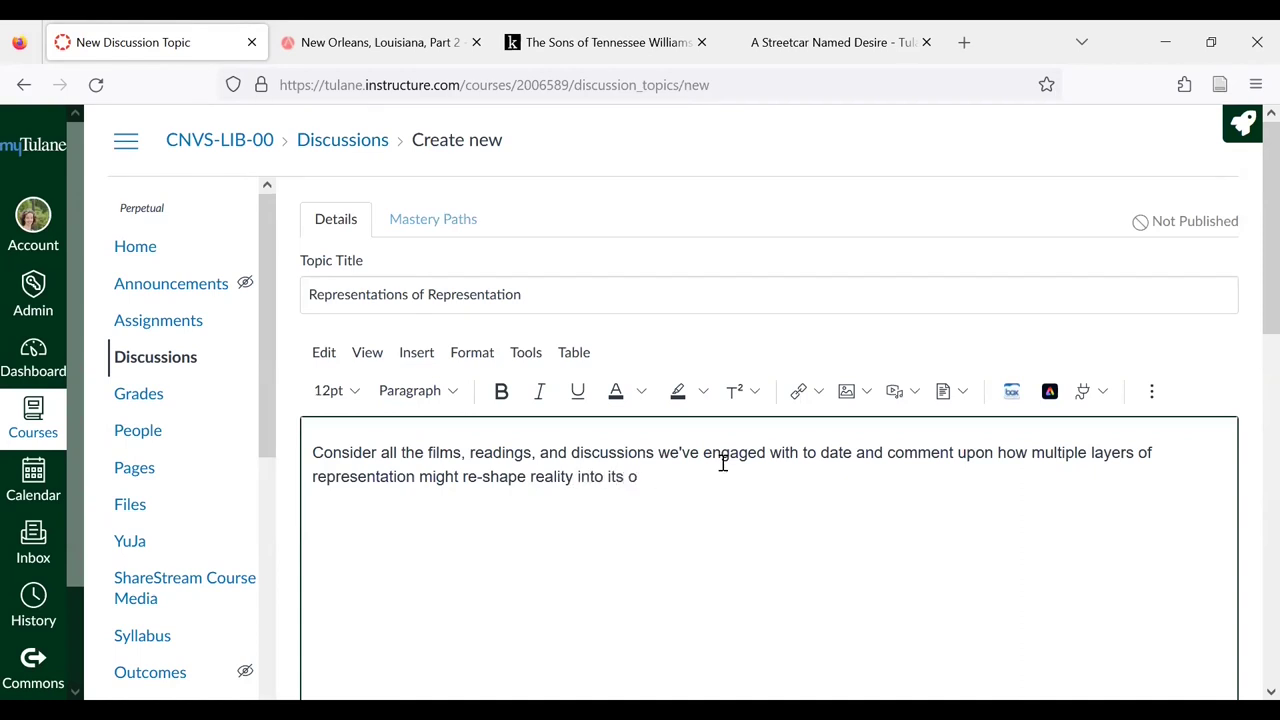
text(wn fantasy image.)
key(Return)
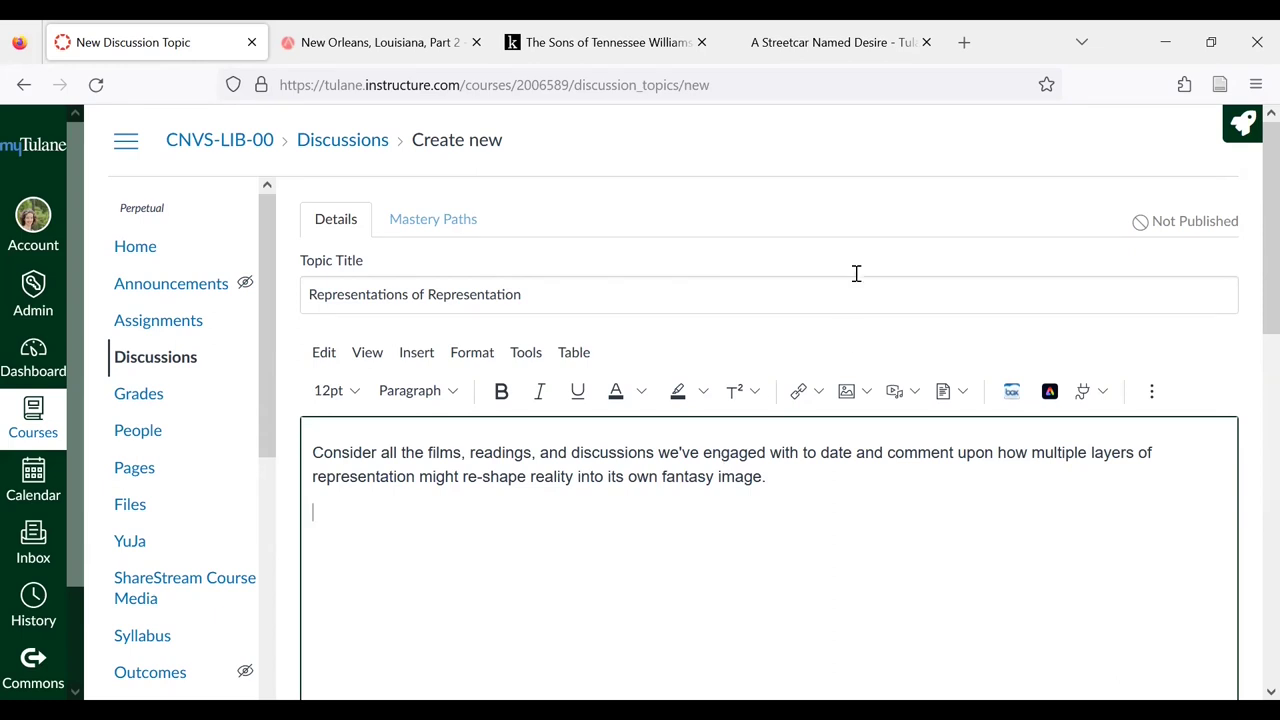
Step: Copy the Swank LMS link for A Streetcar Named Desire and return to the Canvas draft
click(792, 48)
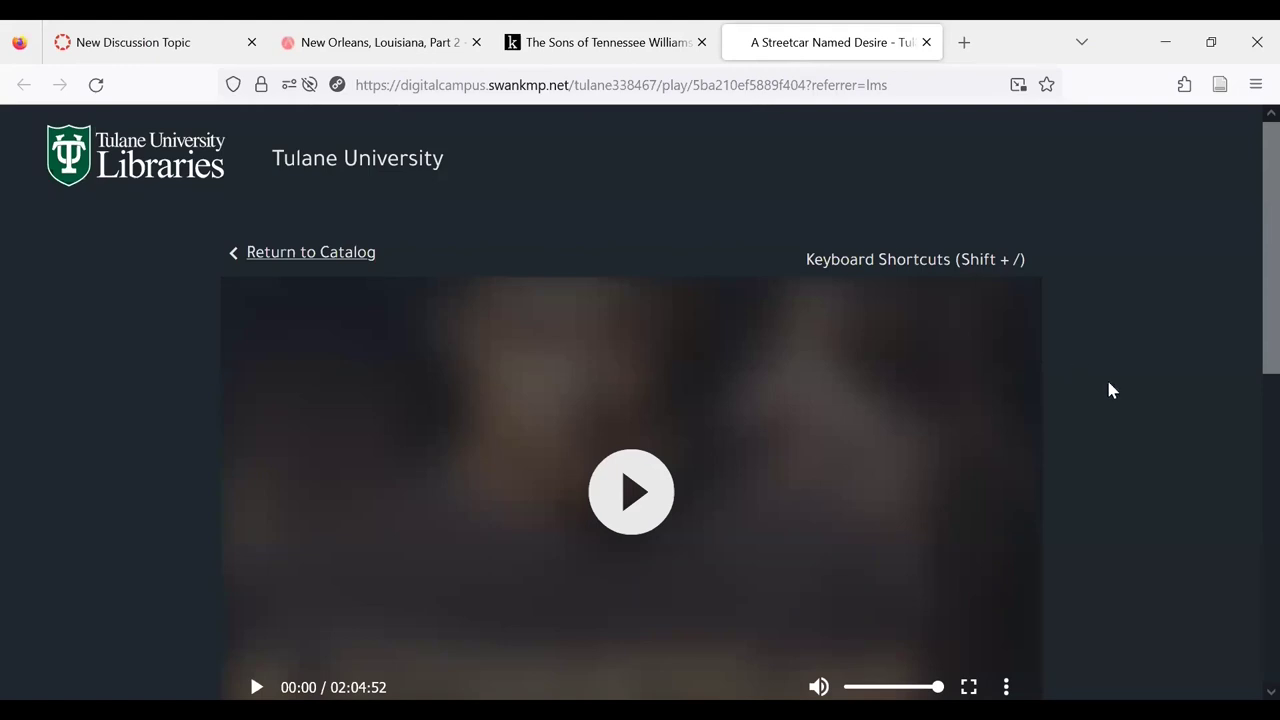
scroll(1128, 390, down, 2)
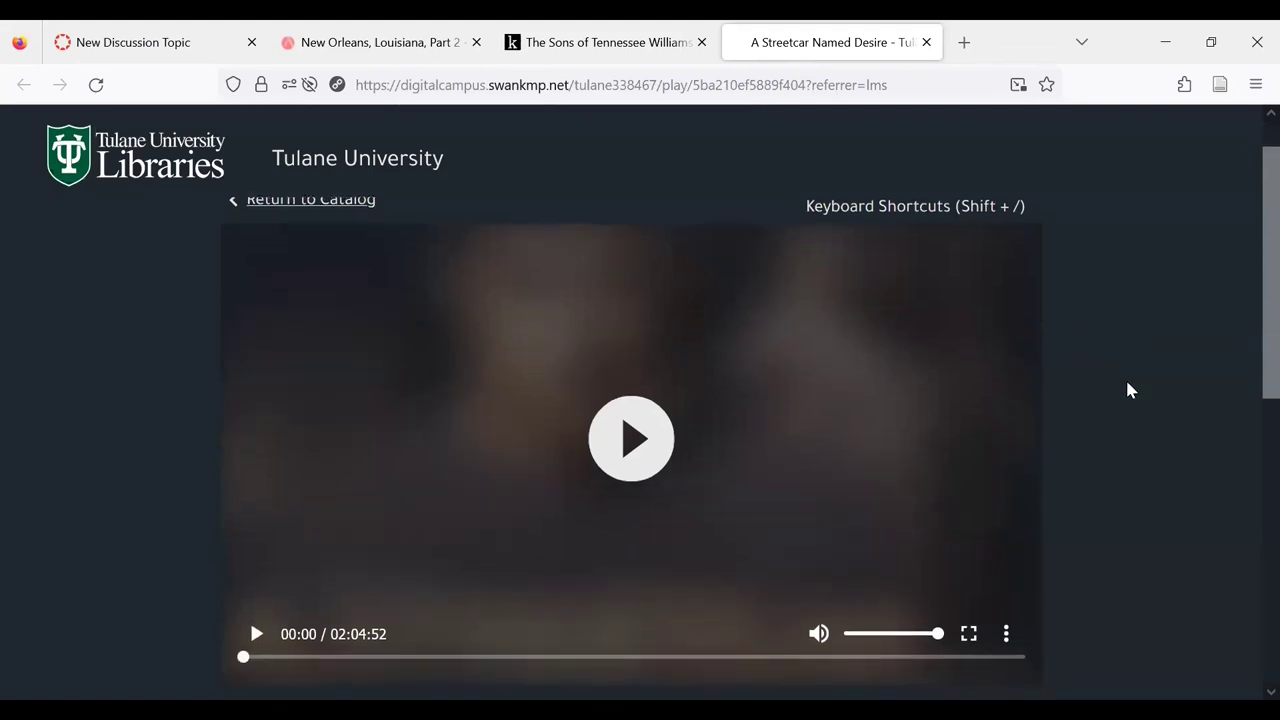
scroll(1128, 390, down, 1)
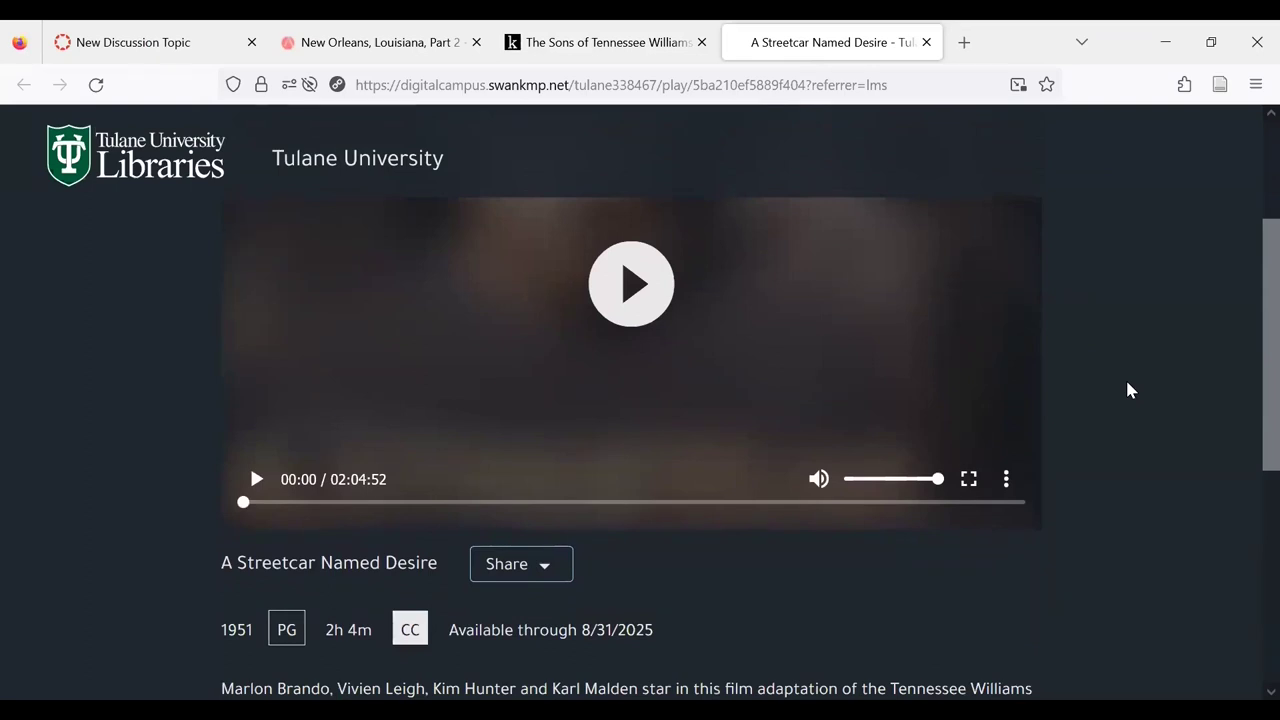
scroll(1128, 390, down, 1)
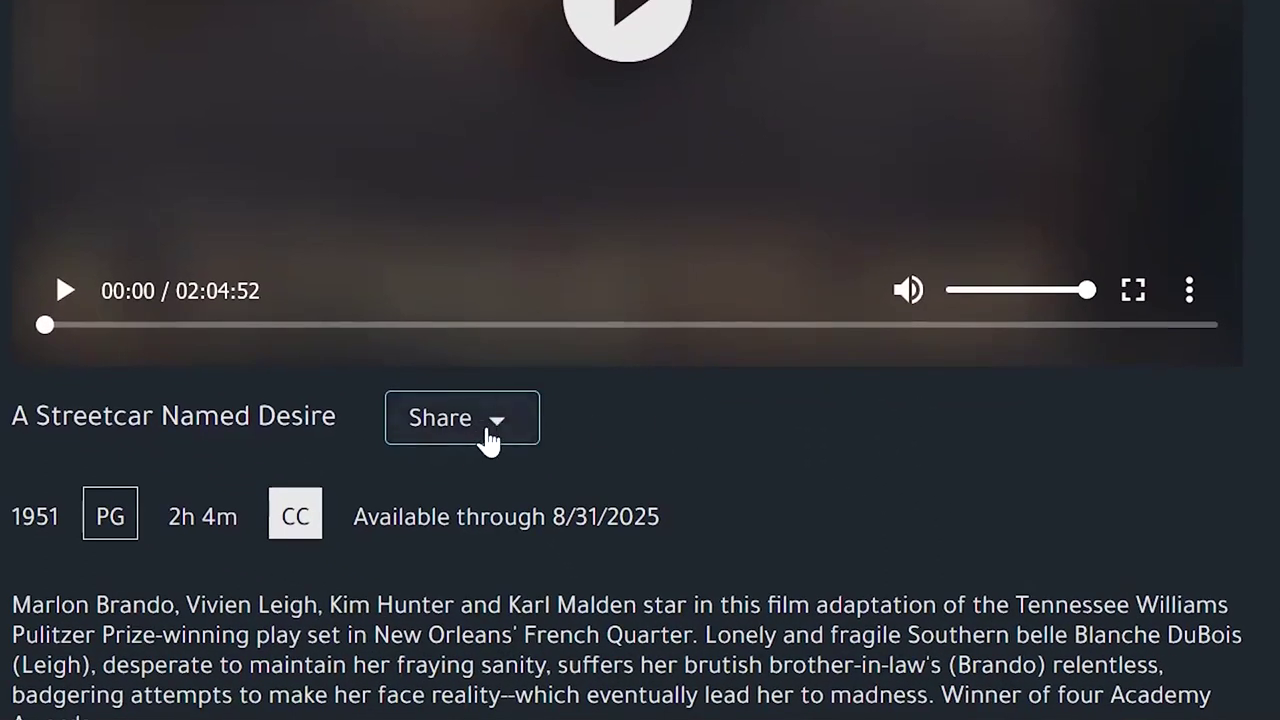
click(490, 436)
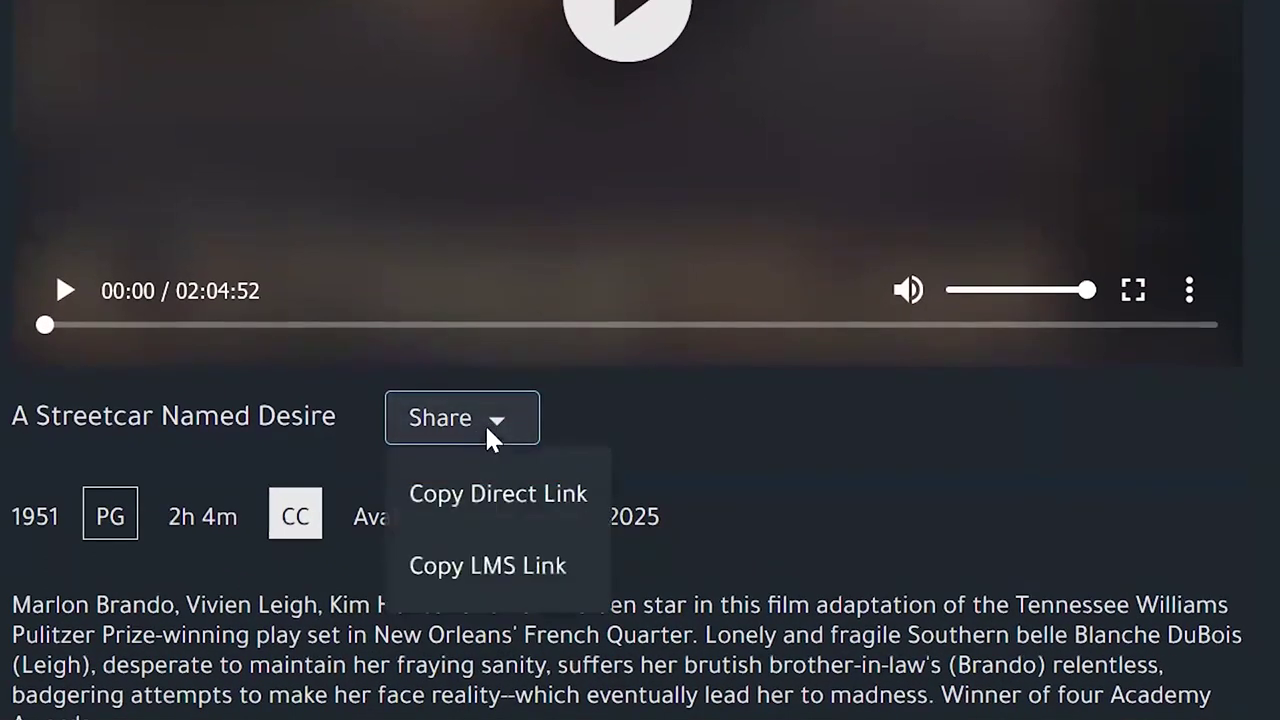
click(528, 586)
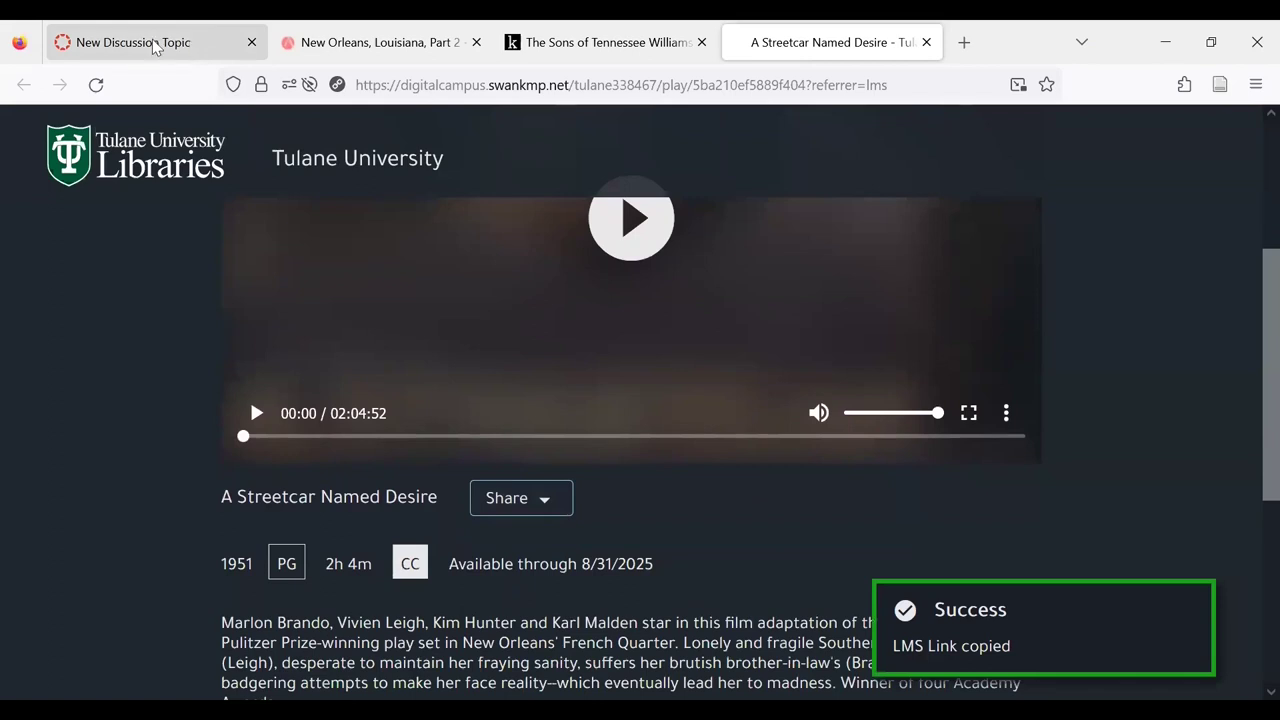
click(155, 45)
Step: Paste the Swank anchor tag for A Streetcar Named Desire into the HTML body below the prompt
scroll(421, 380, down, 3)
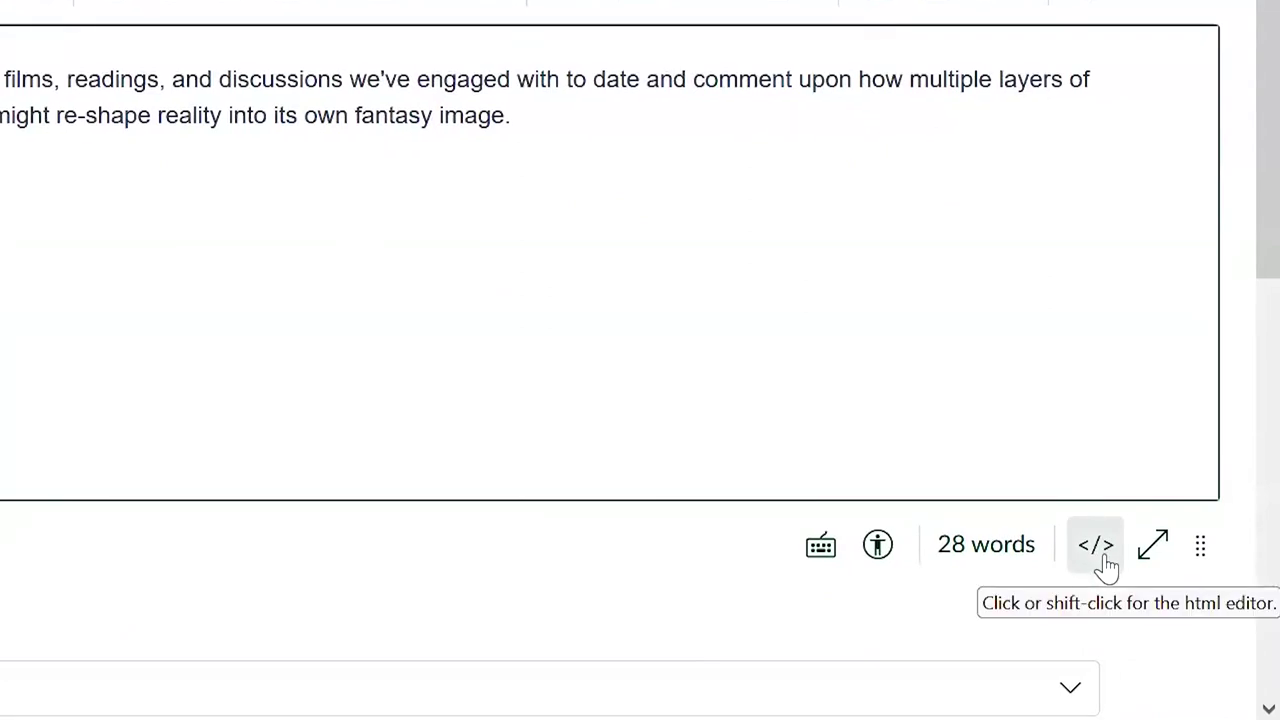
click(1107, 567)
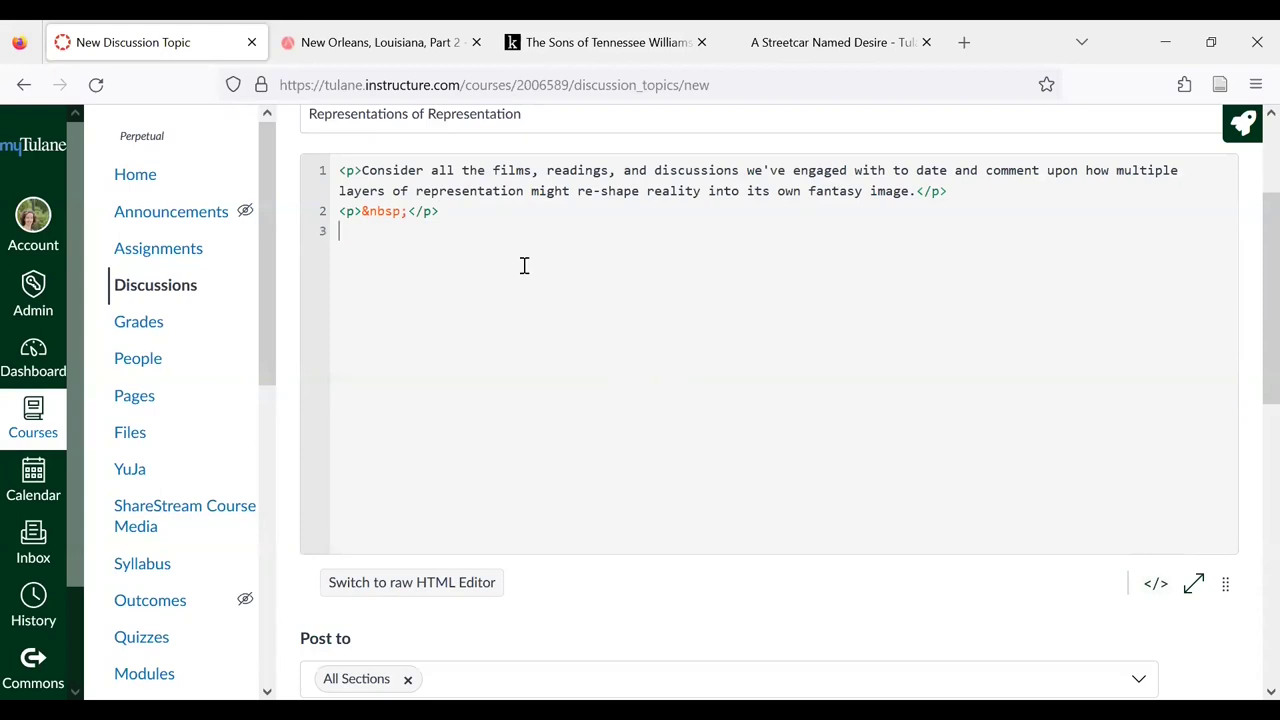
key(ctrl+v)
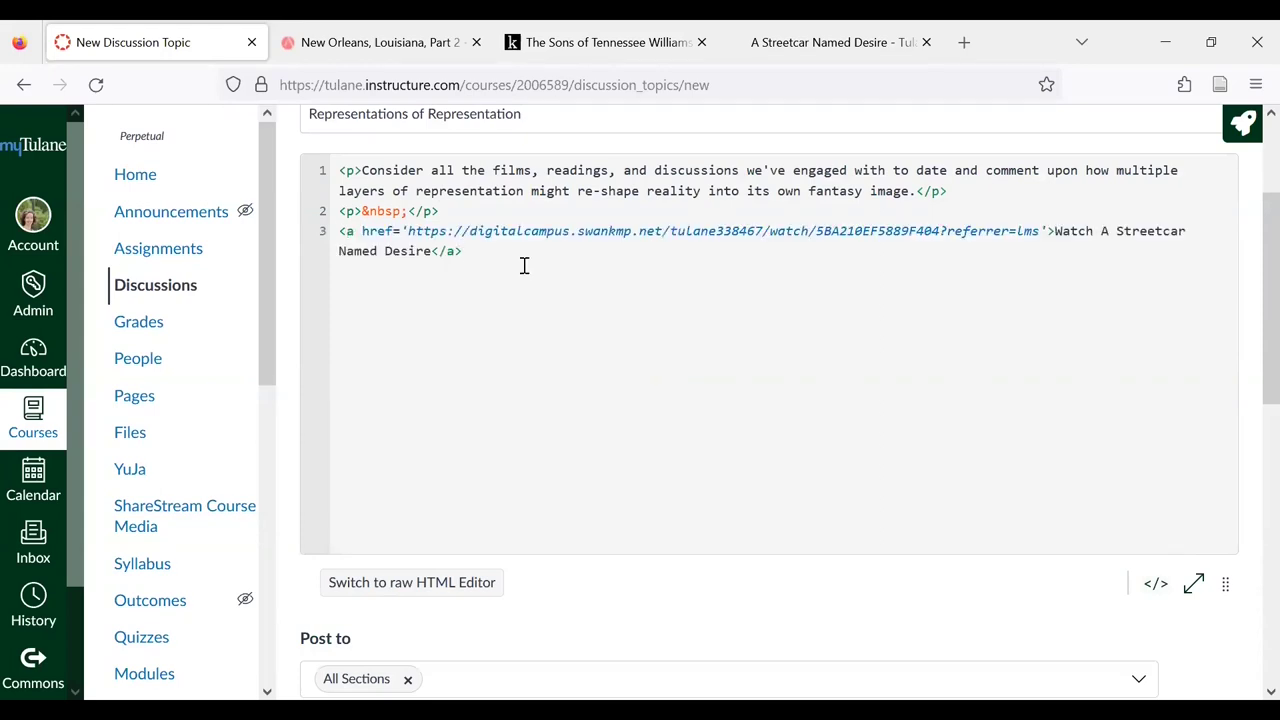
click(1148, 585)
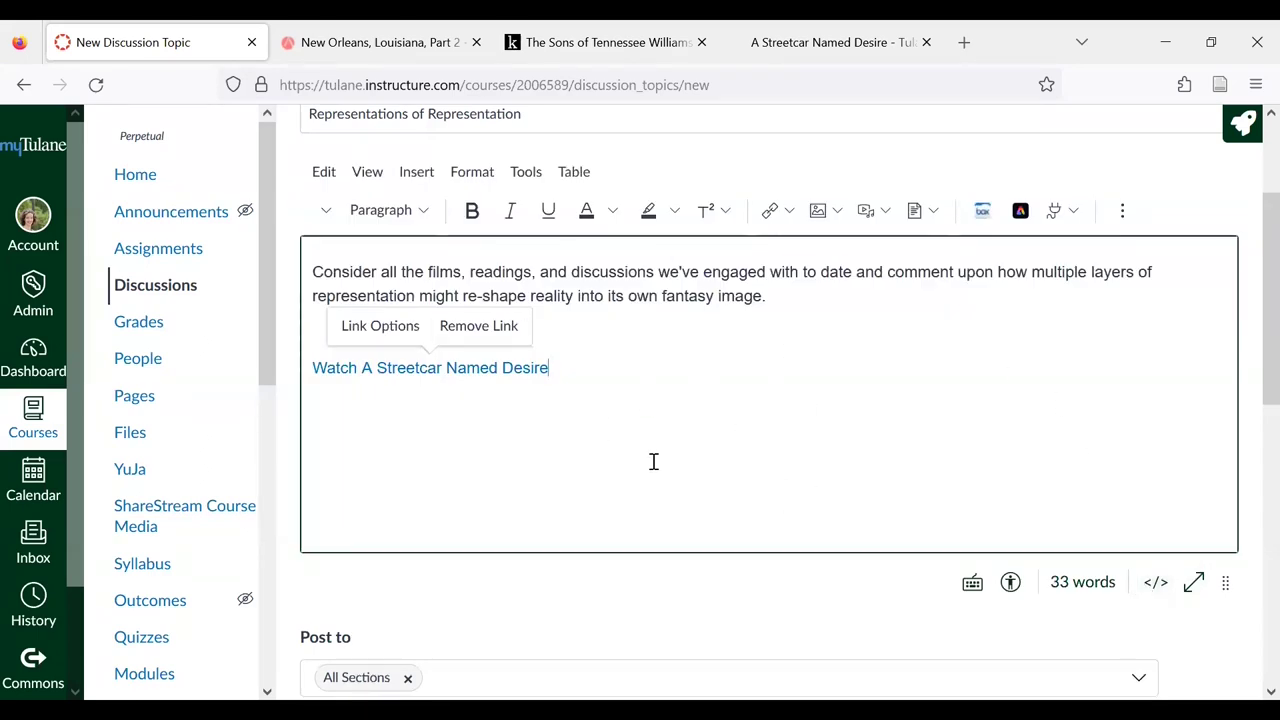
Step: Allow threaded replies and liking on the Representations of Representation discussion
scroll(653, 461, down, 8)
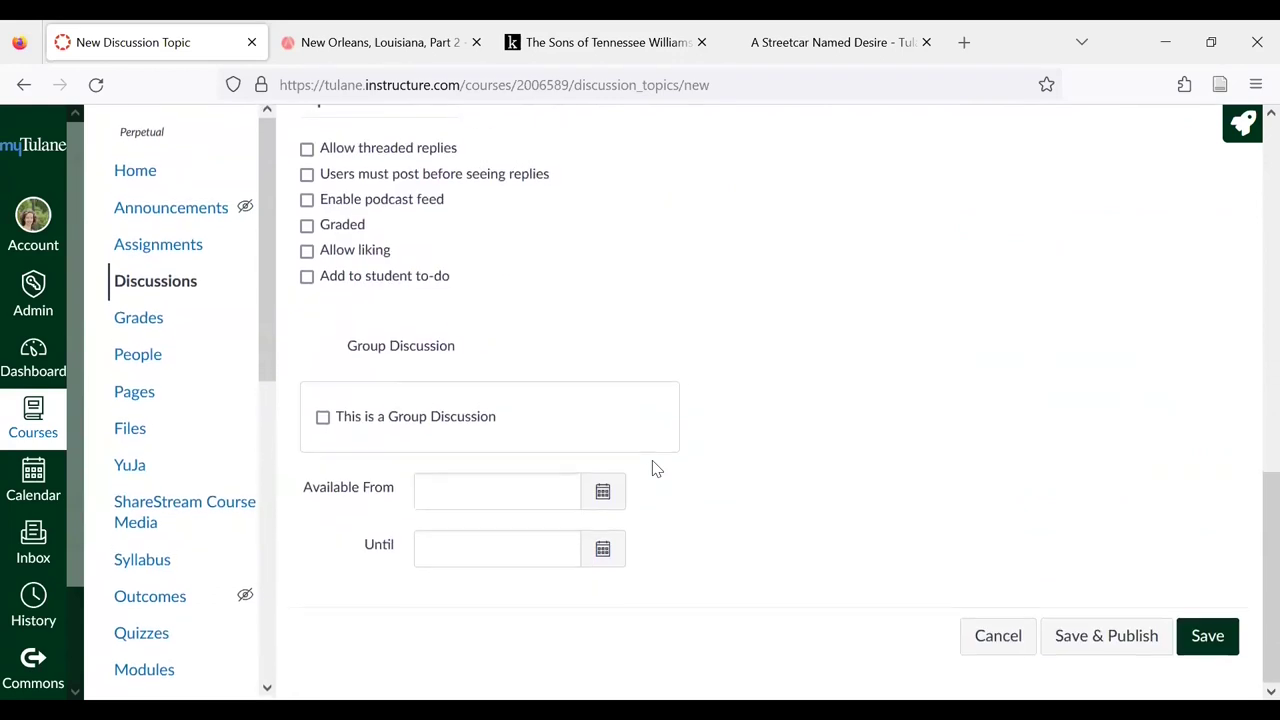
click(307, 150)
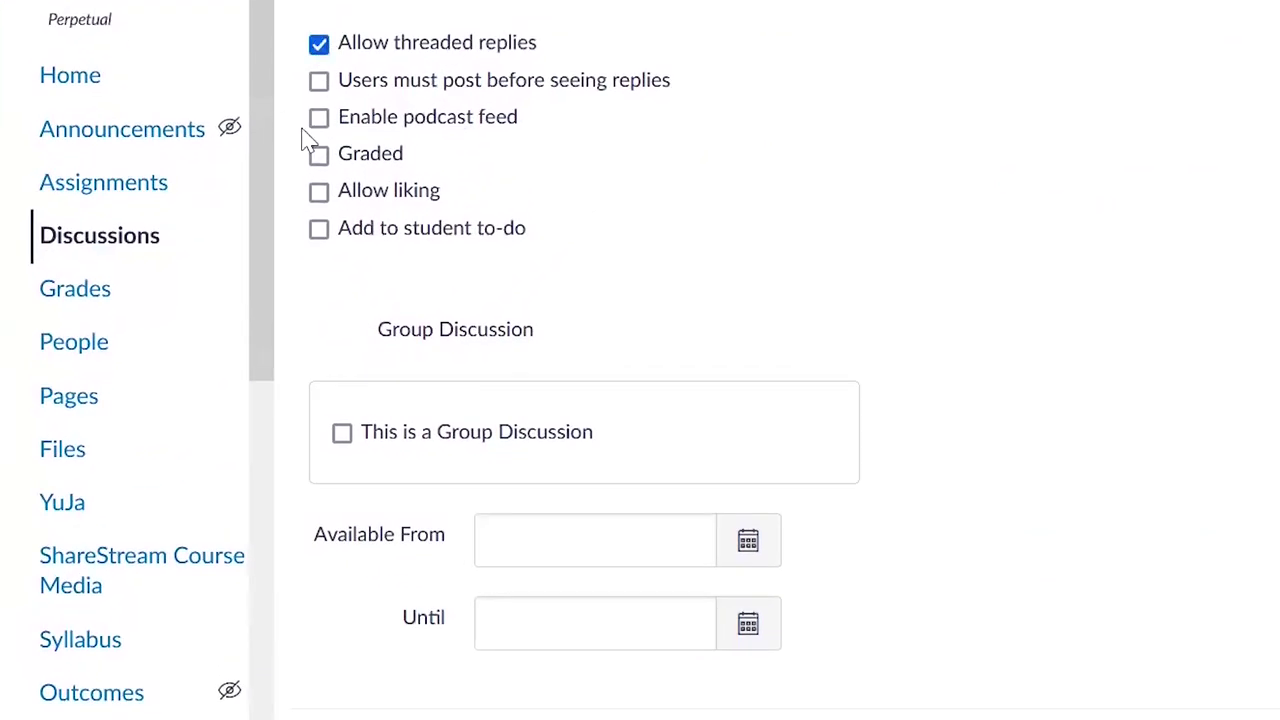
click(318, 191)
Step: Set availability from Jul 14 to Jul 31, 2023, then save and publish
click(704, 570)
click(742, 575)
click(750, 353)
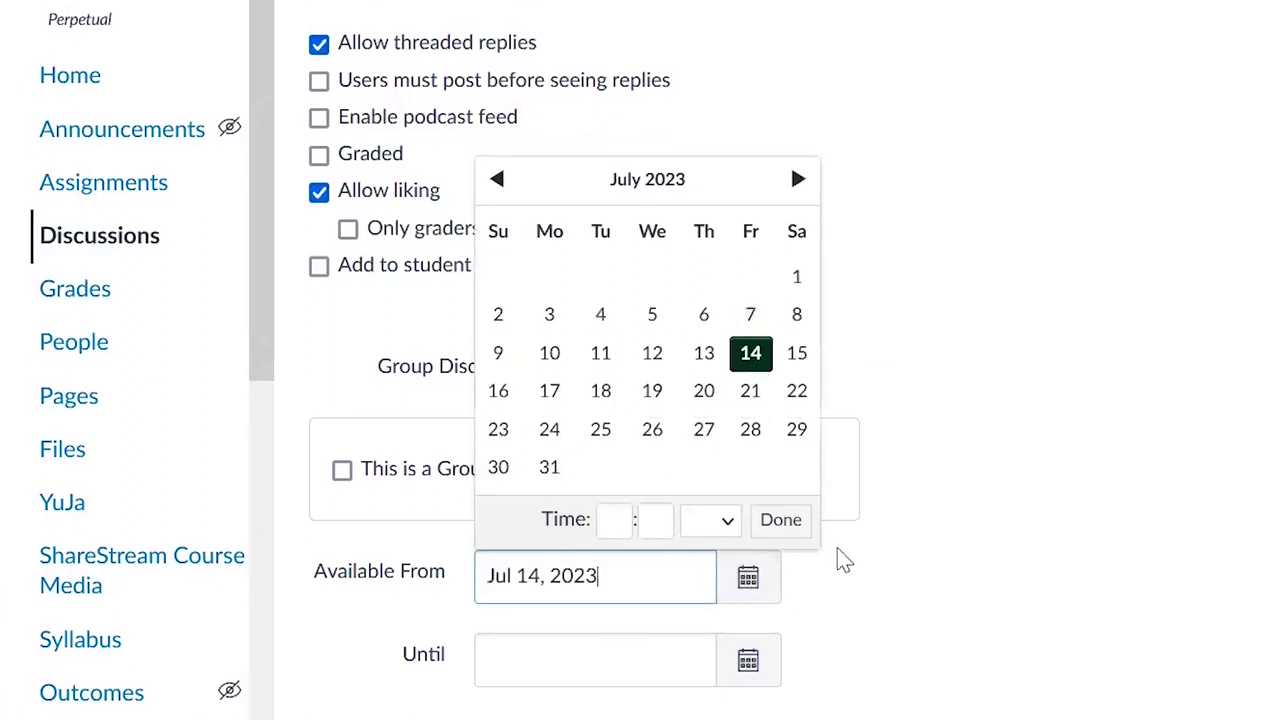
click(783, 519)
click(748, 660)
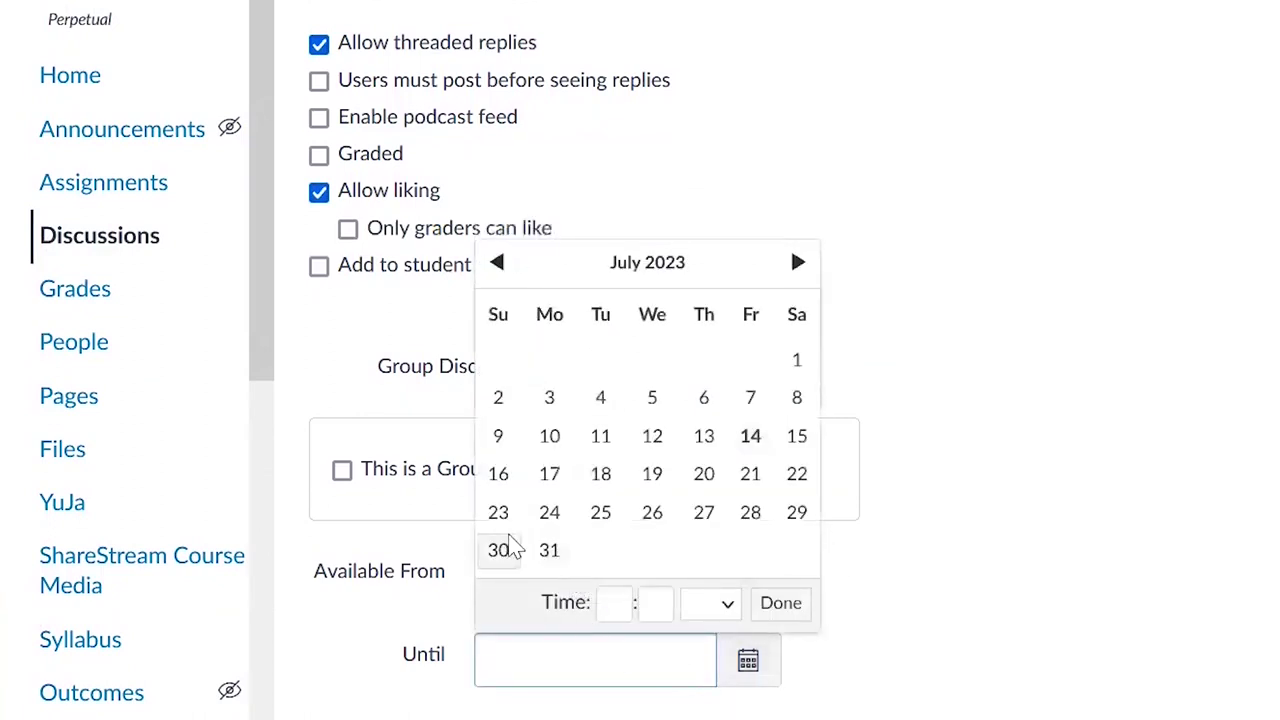
click(549, 551)
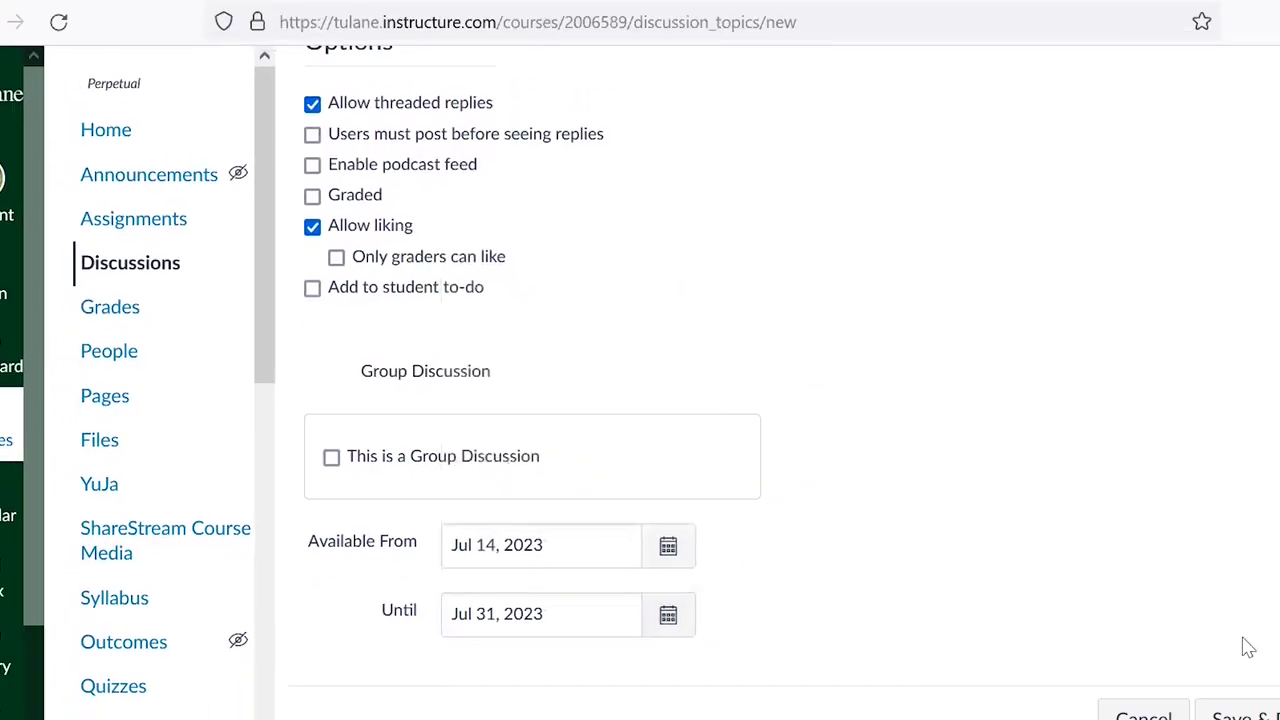
click(1232, 712)
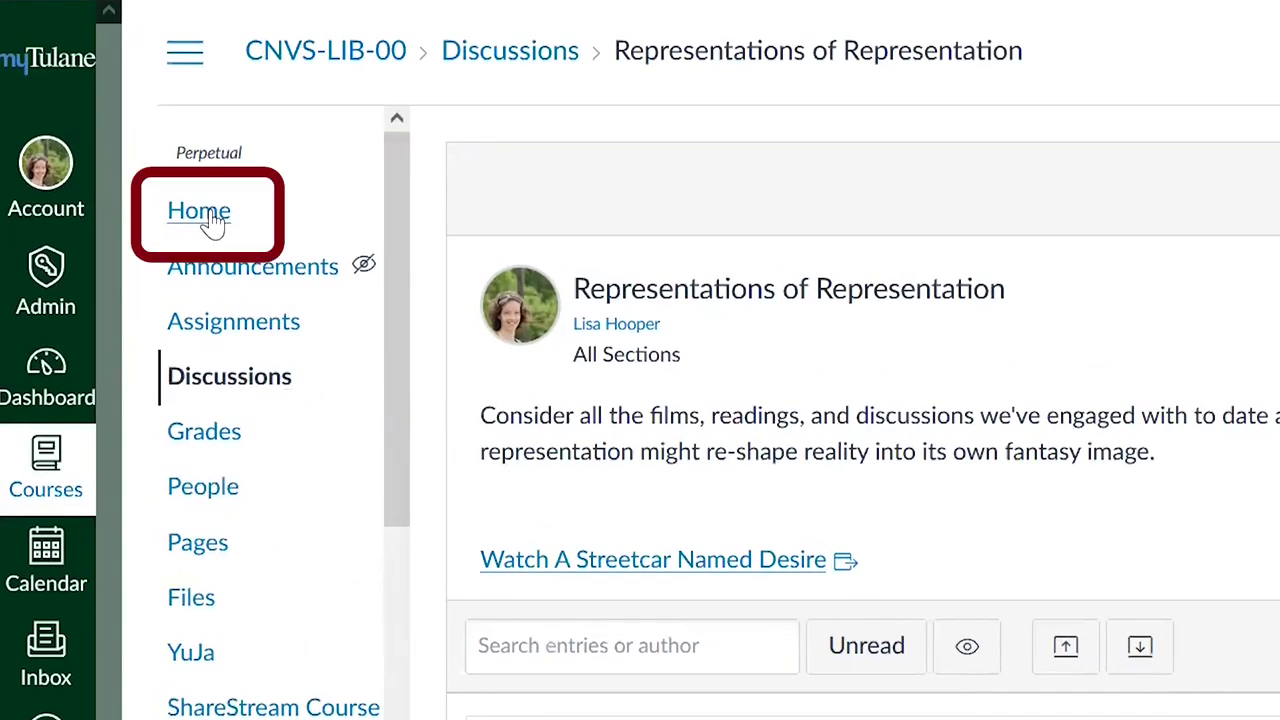
Step: From the course home, enter Student View and open the Discussions list
click(210, 220)
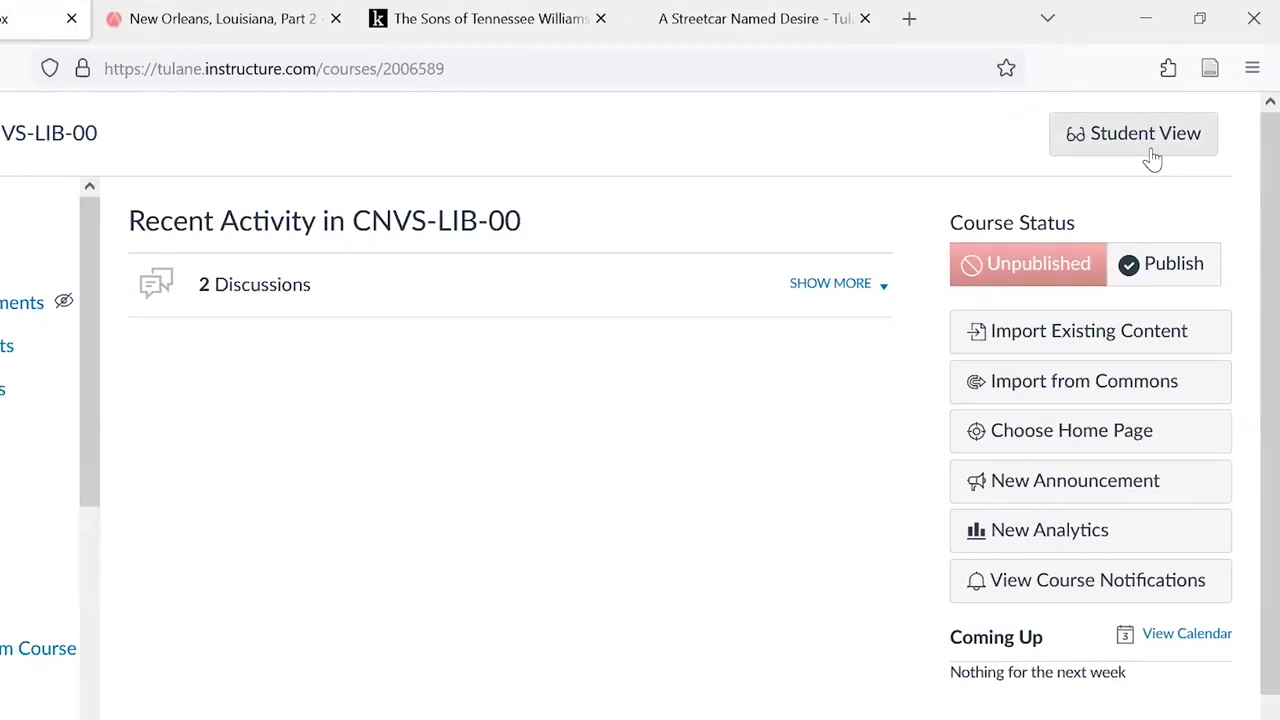
click(1118, 152)
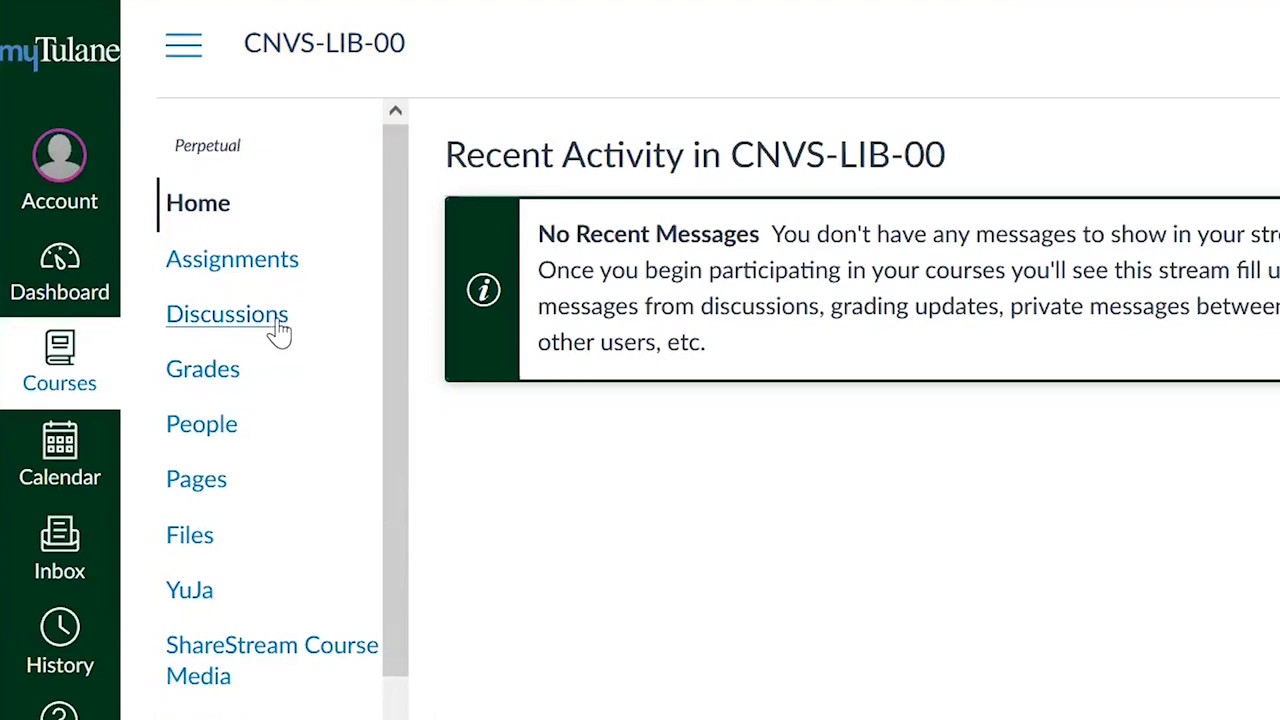
click(276, 334)
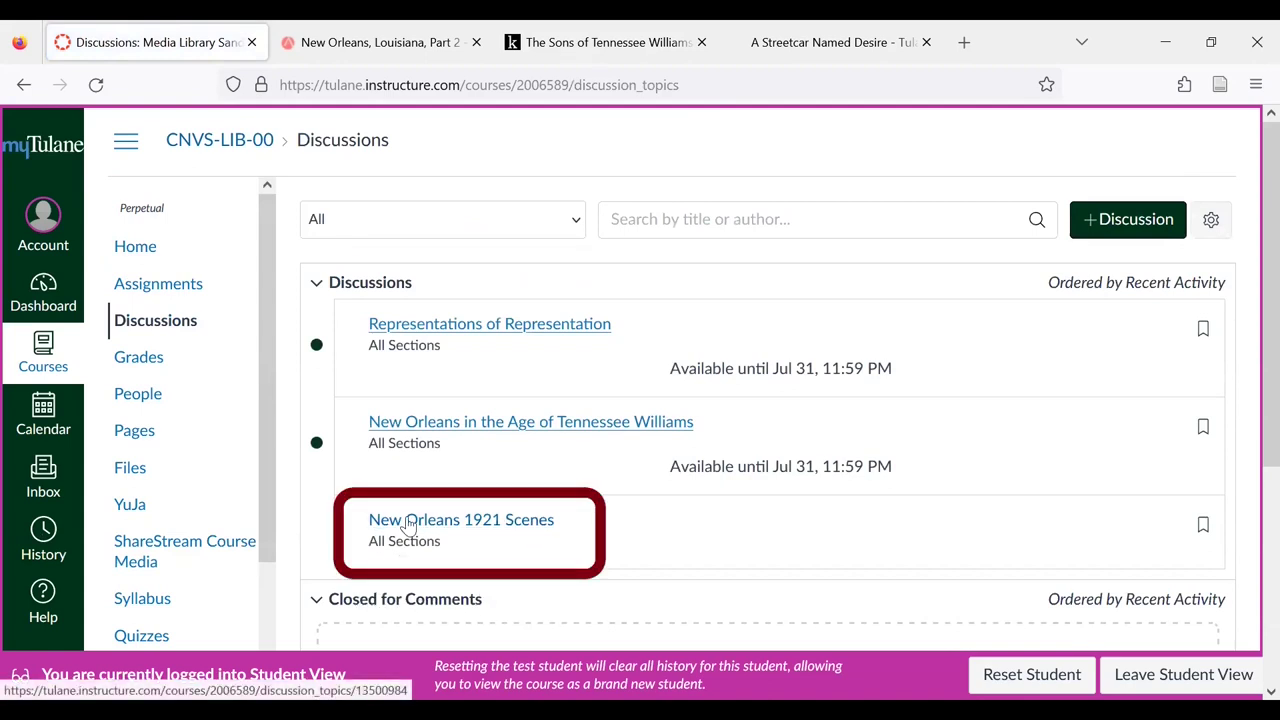
click(408, 522)
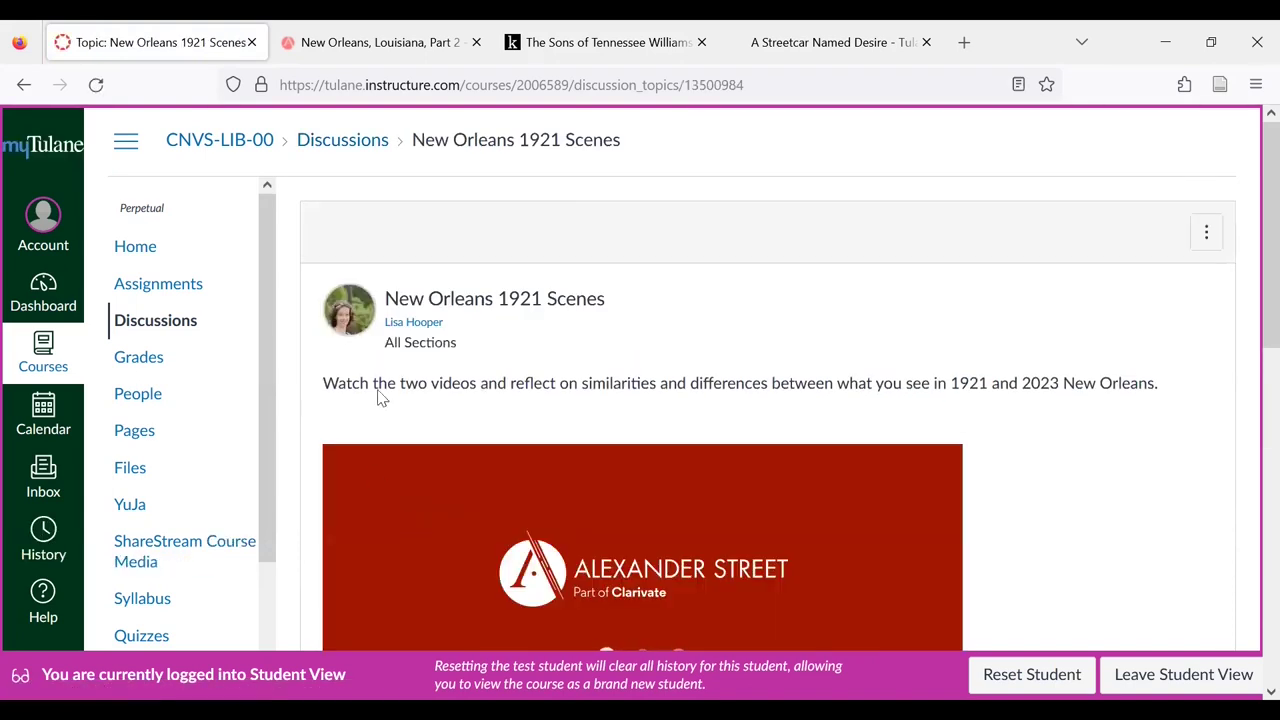
scroll(1131, 423, down, 3)
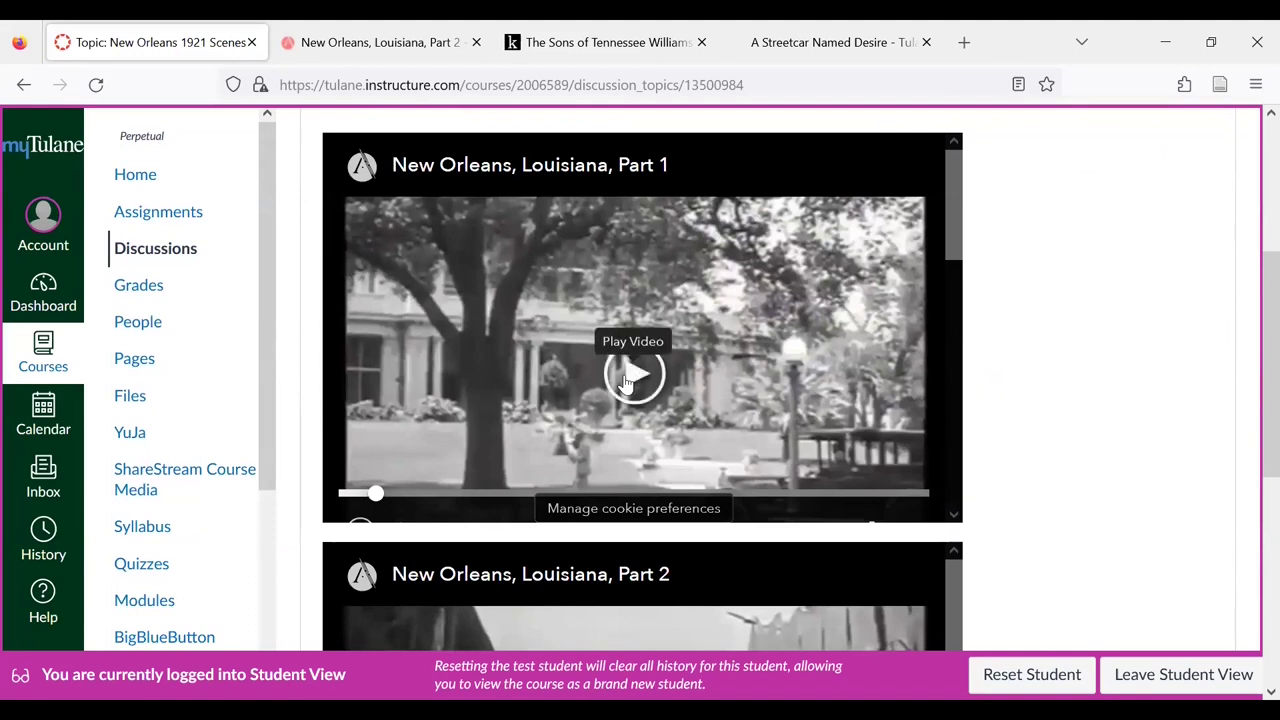
click(624, 381)
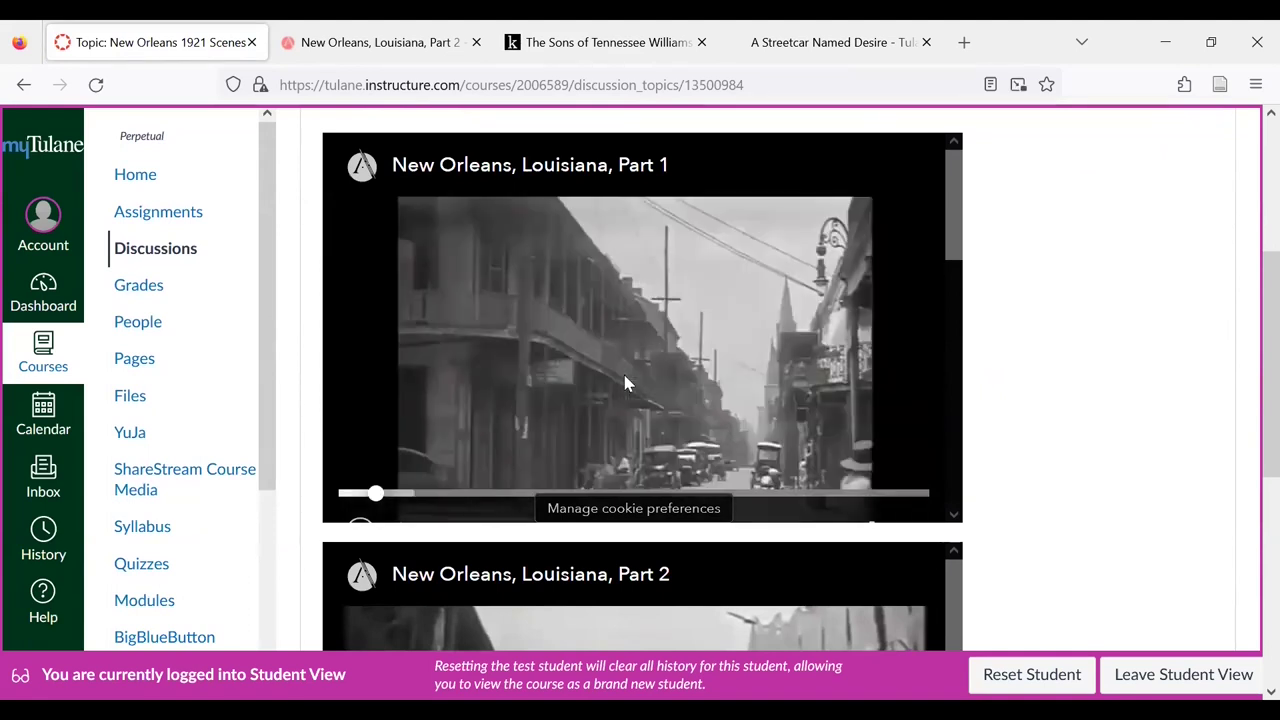
scroll(624, 381, down, 1)
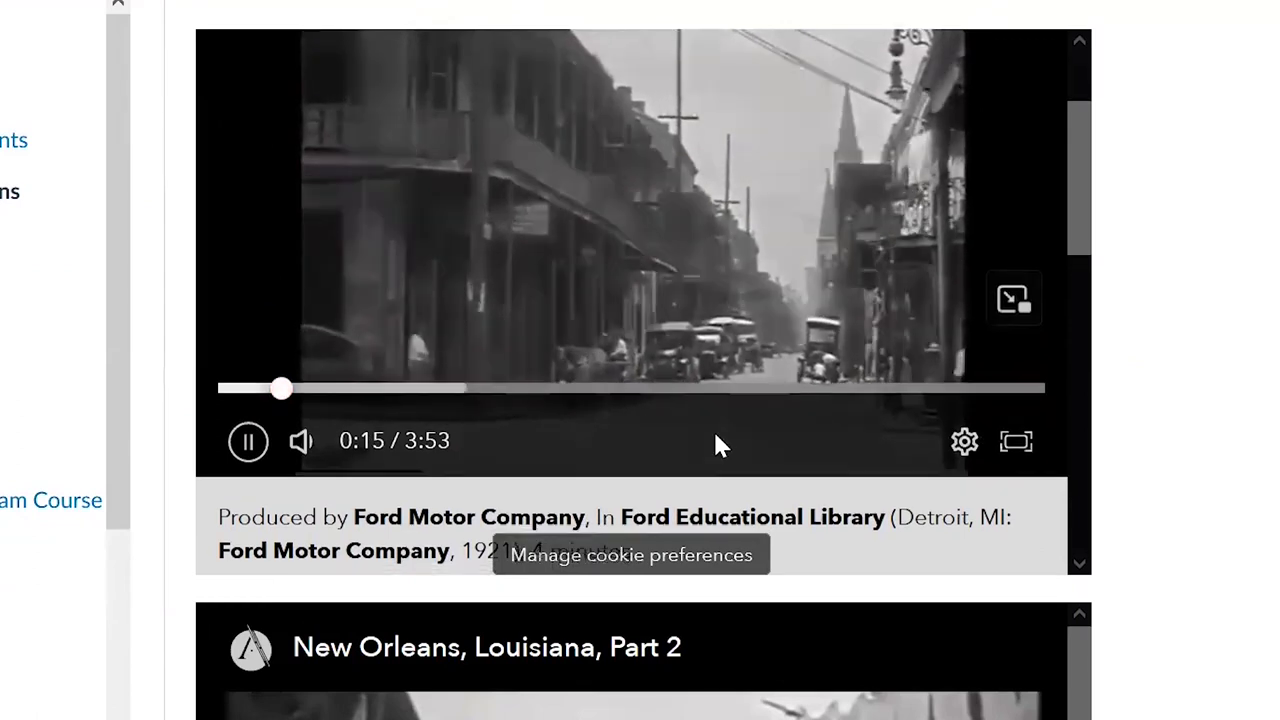
scroll(717, 443, down, 2)
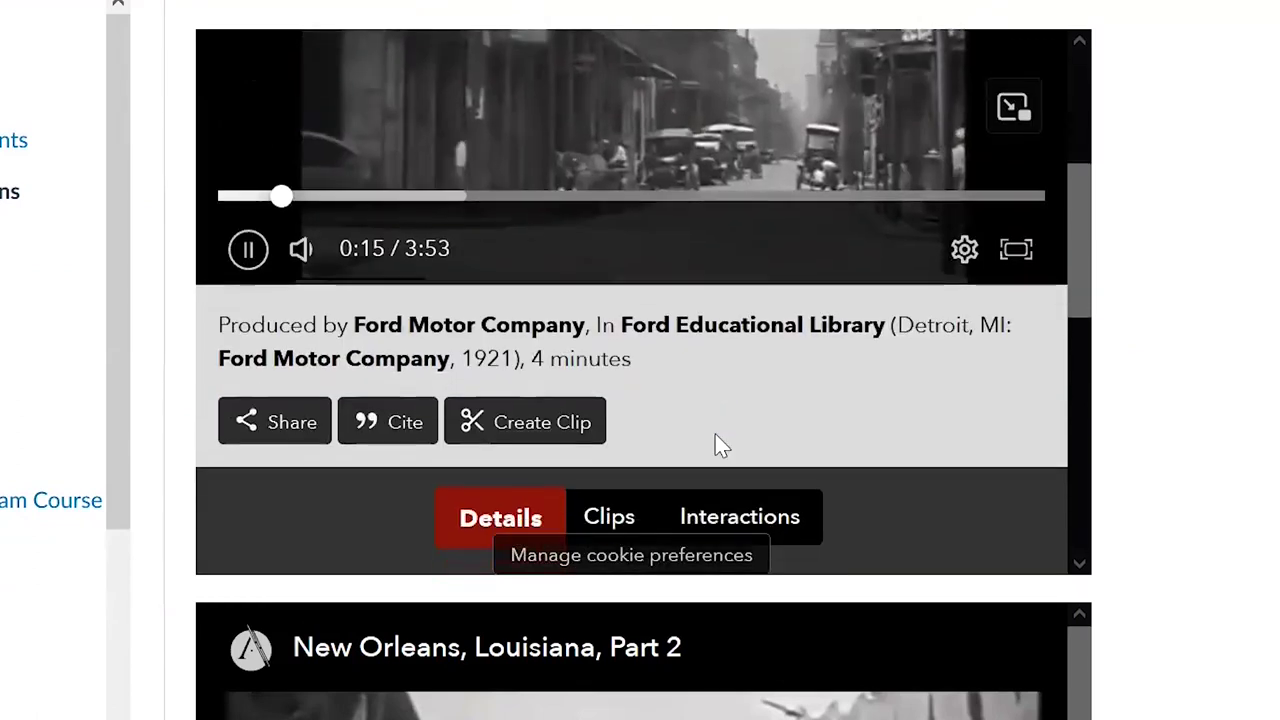
click(247, 250)
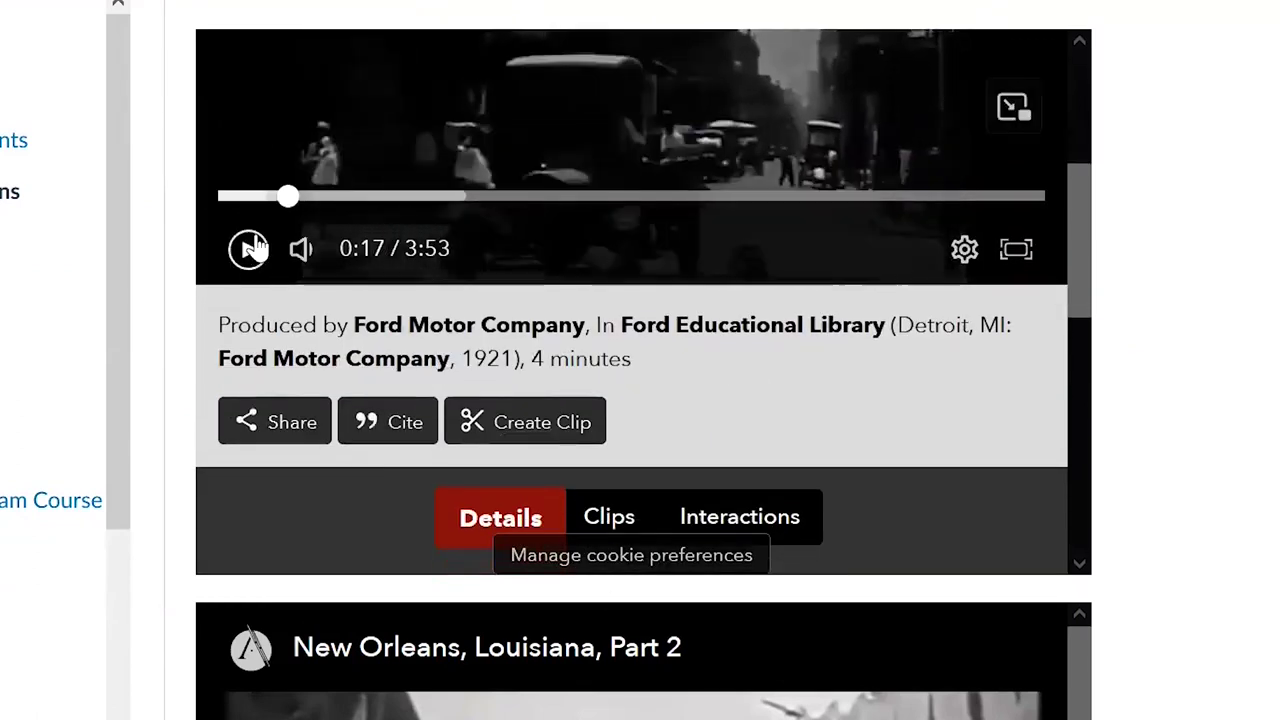
scroll(1160, 375, down, 6)
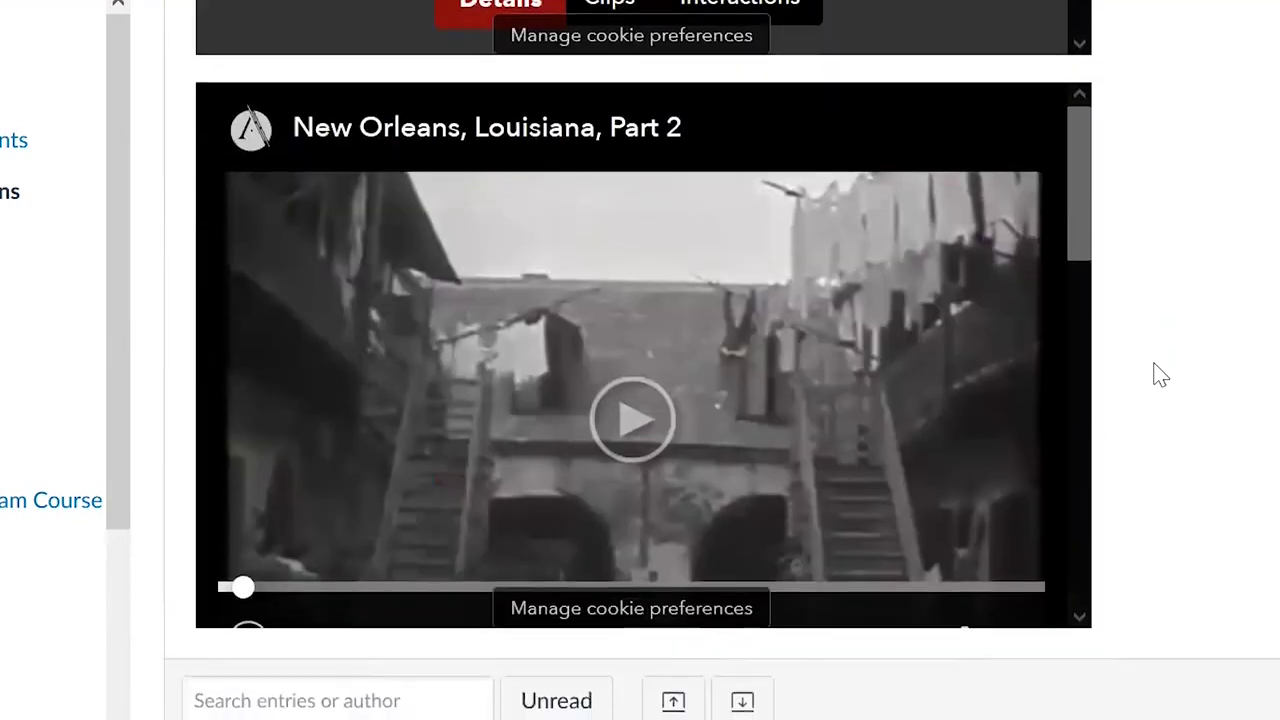
scroll(380, 550, down, 1)
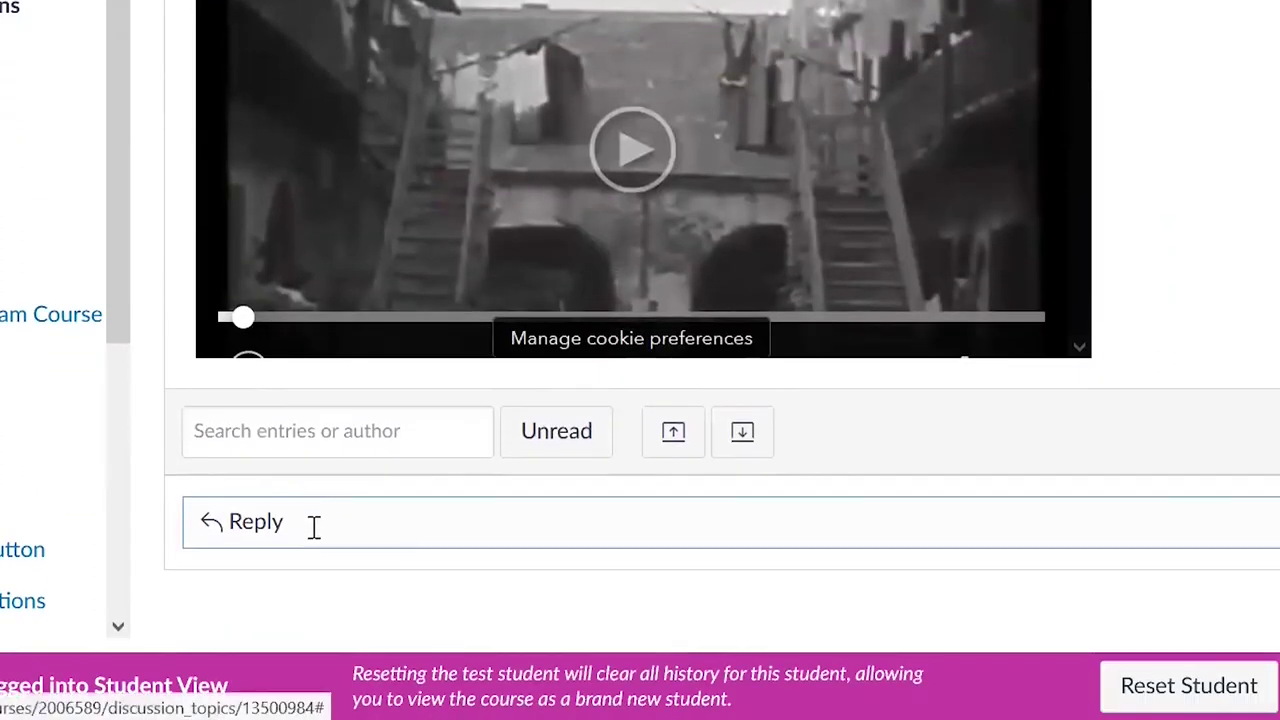
click(314, 523)
scroll(314, 537, down, 5)
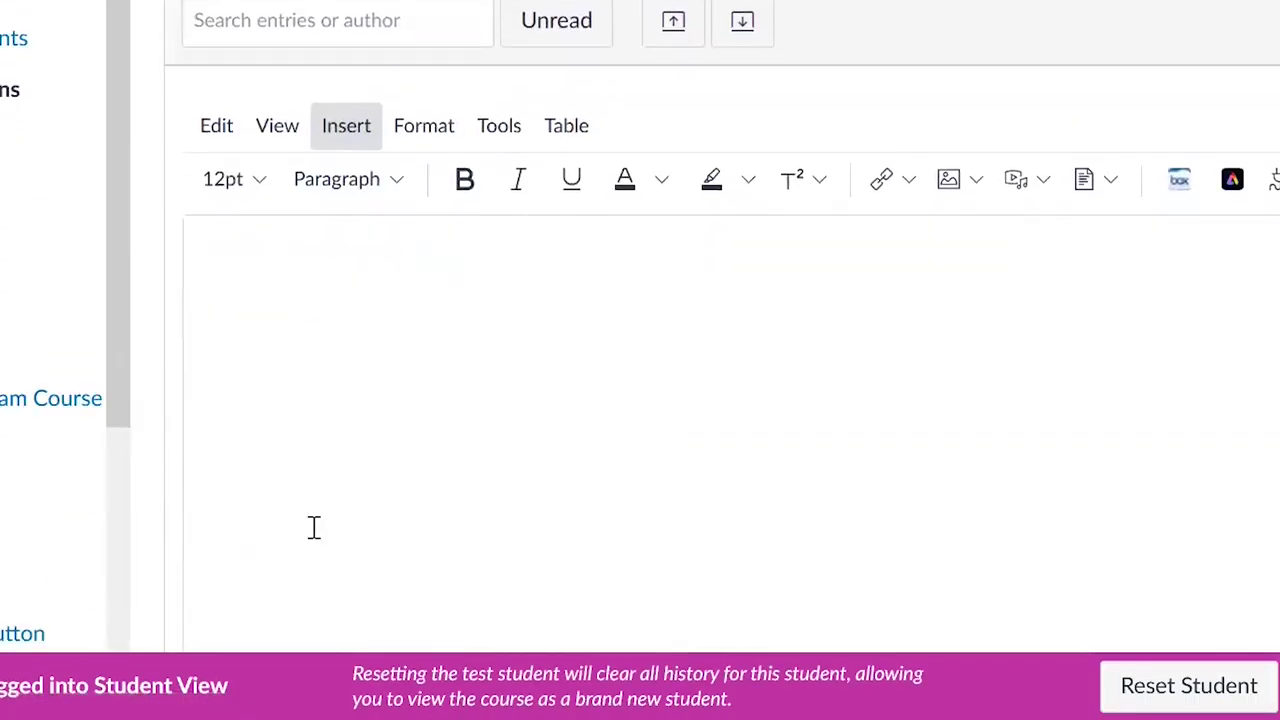
scroll(340, 543, up, 5)
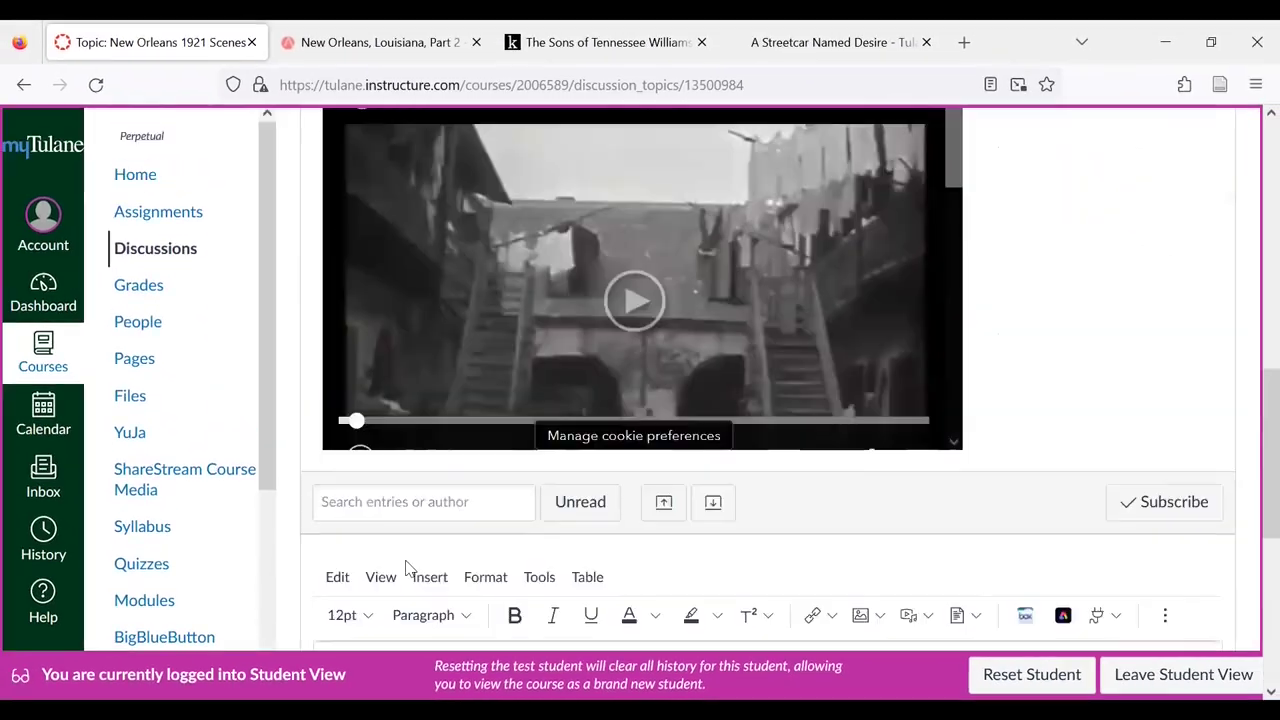
scroll(407, 567, up, 5)
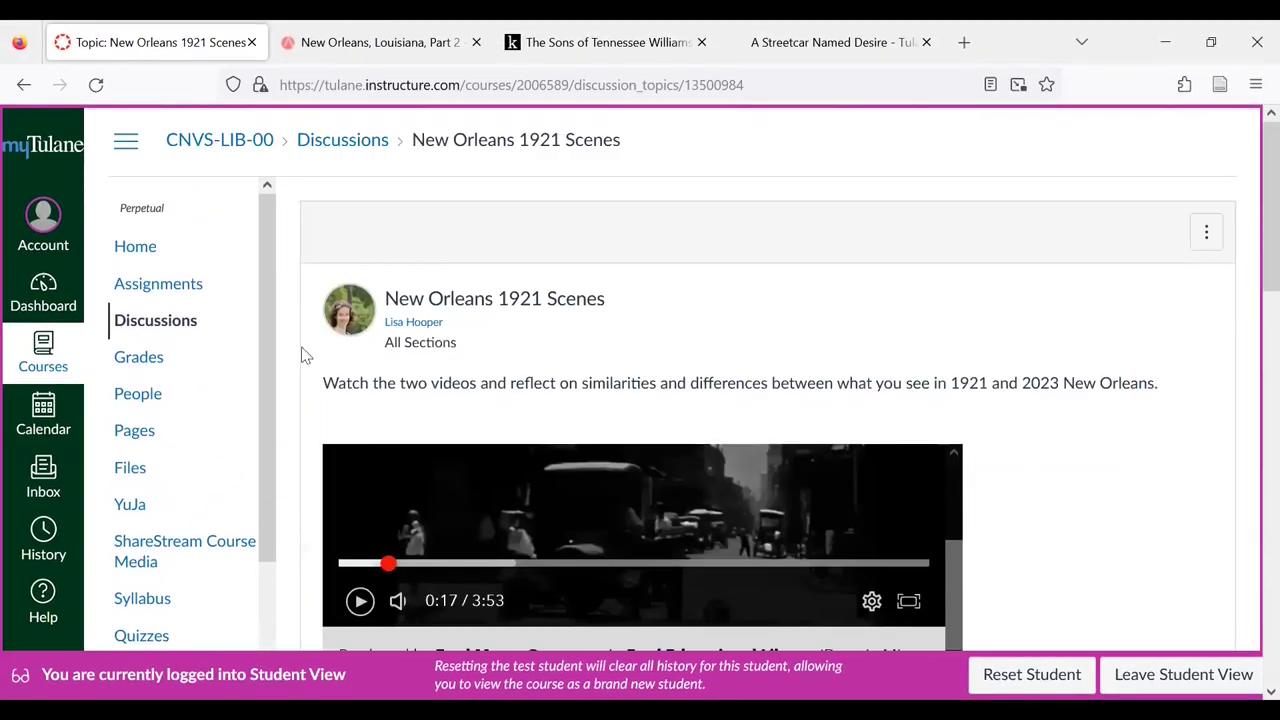
click(327, 147)
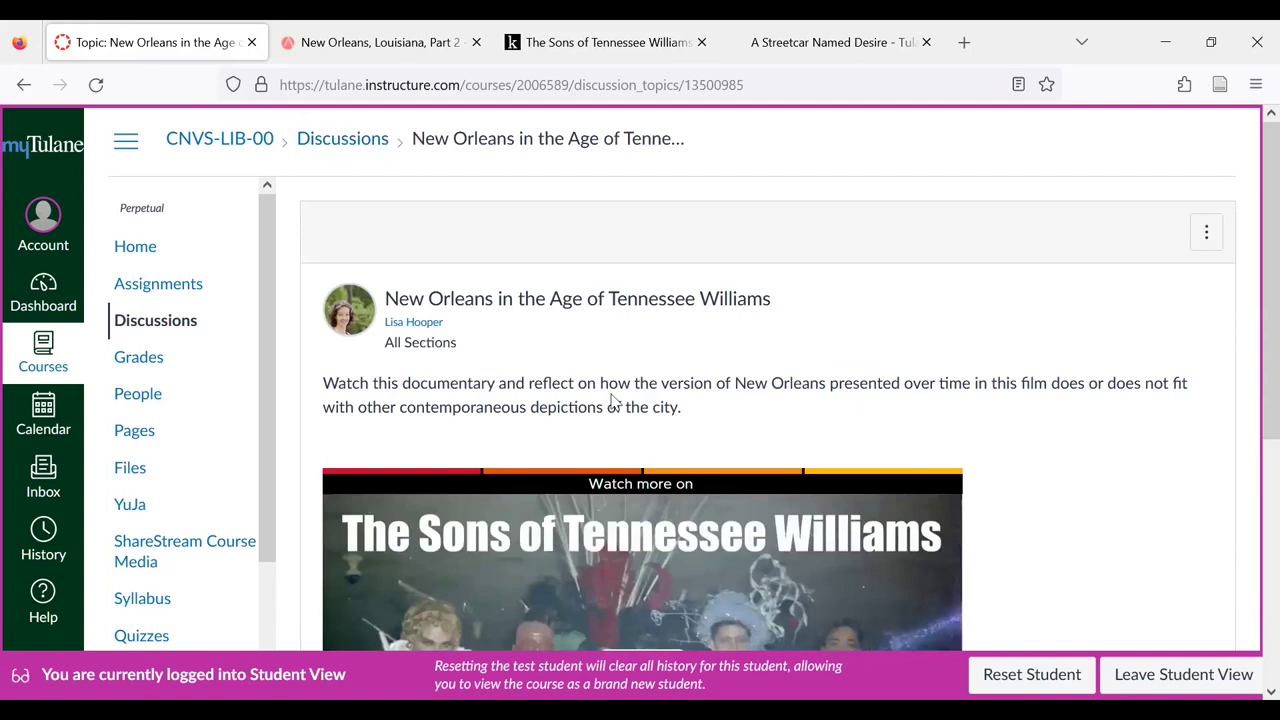
scroll(614, 400, down, 3)
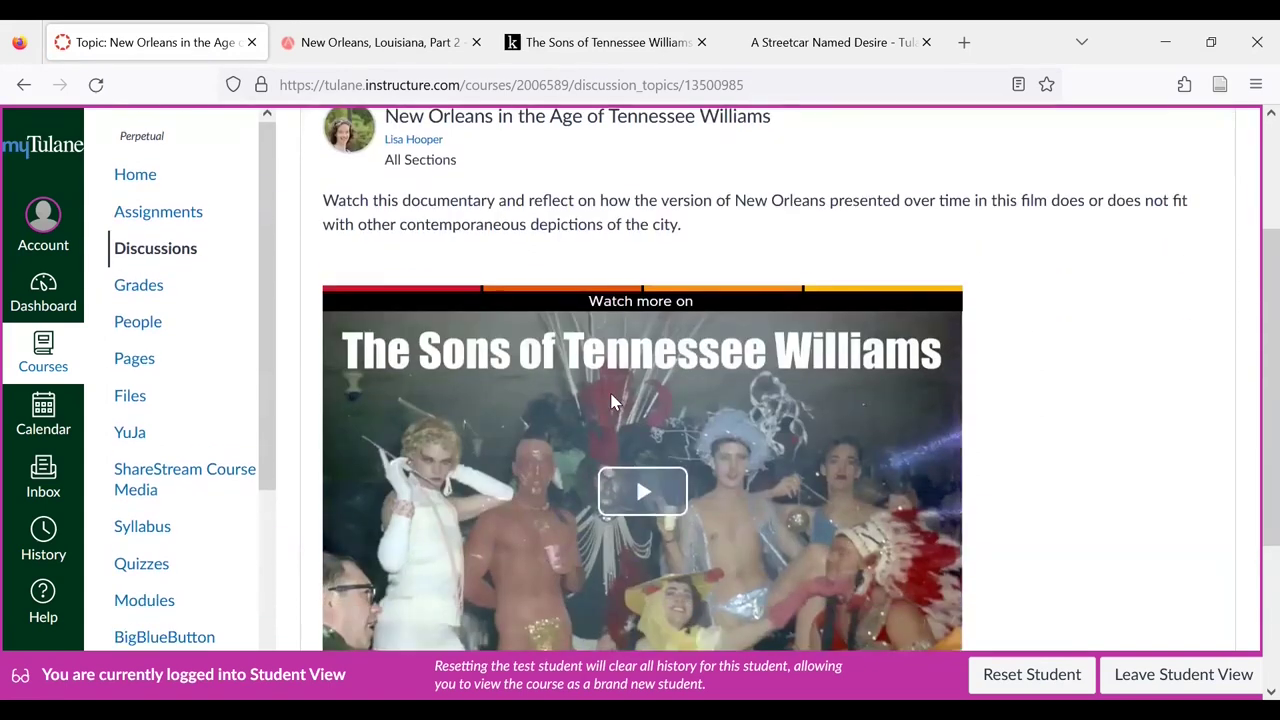
scroll(967, 397, down, 5)
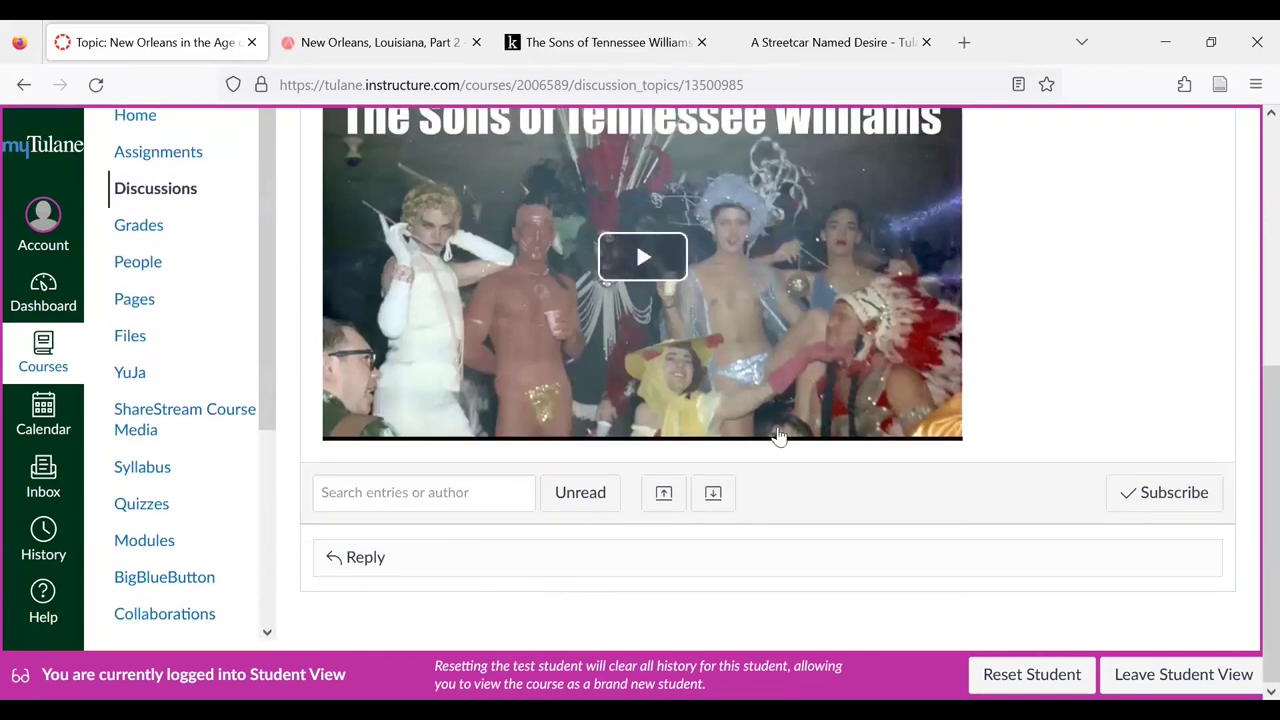
scroll(870, 500, up, 3)
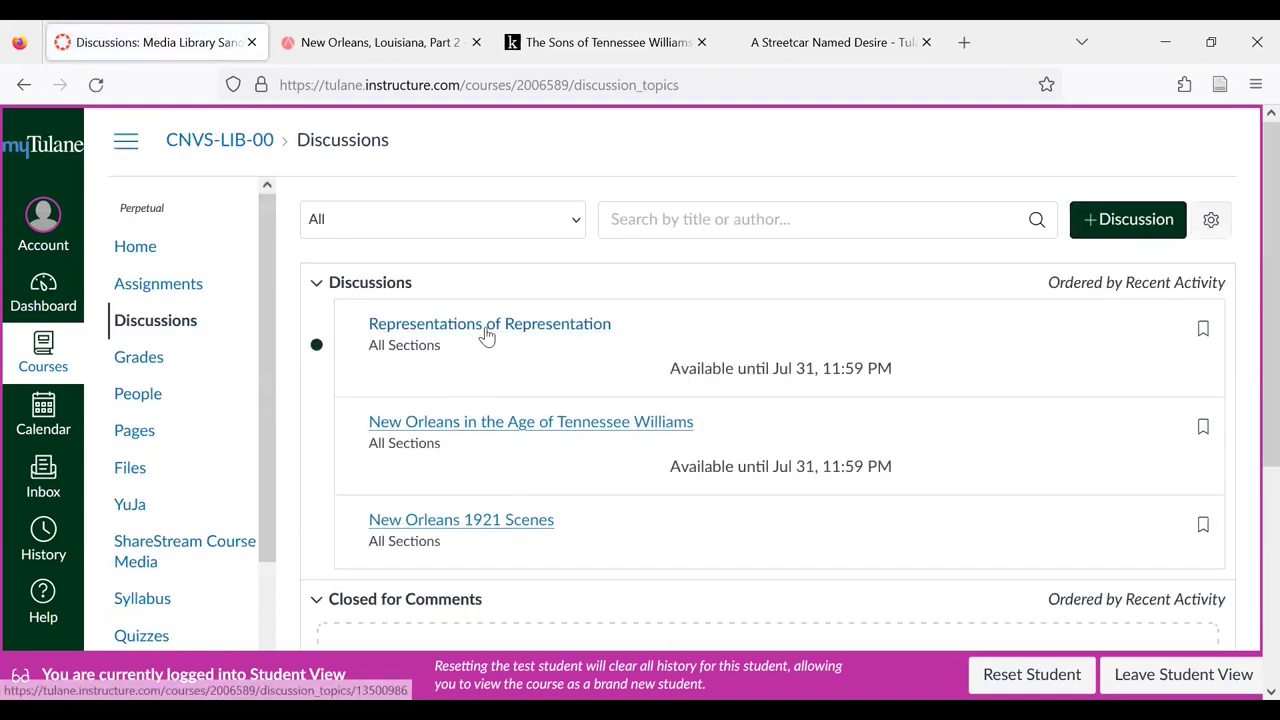
Step: As a student, open 'Representations of Representation', confirm the Watch A Streetcar Named Desire link, and start a reply
click(487, 335)
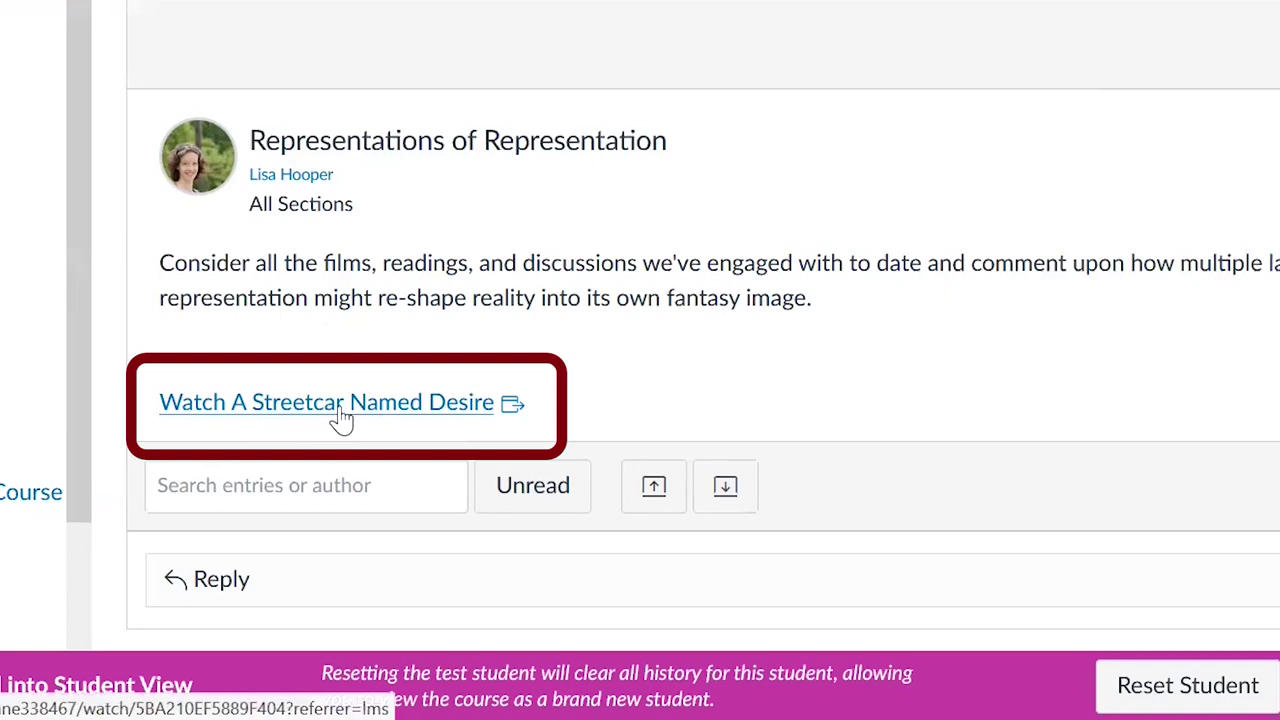
click(212, 588)
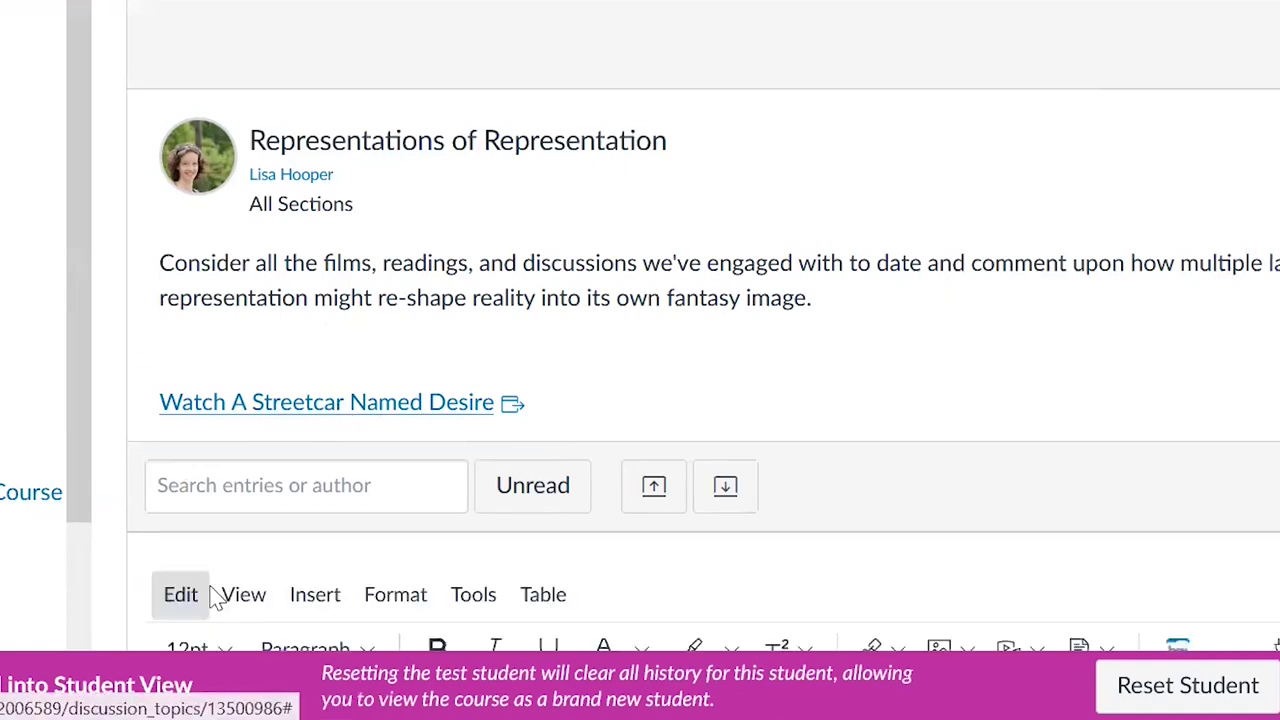